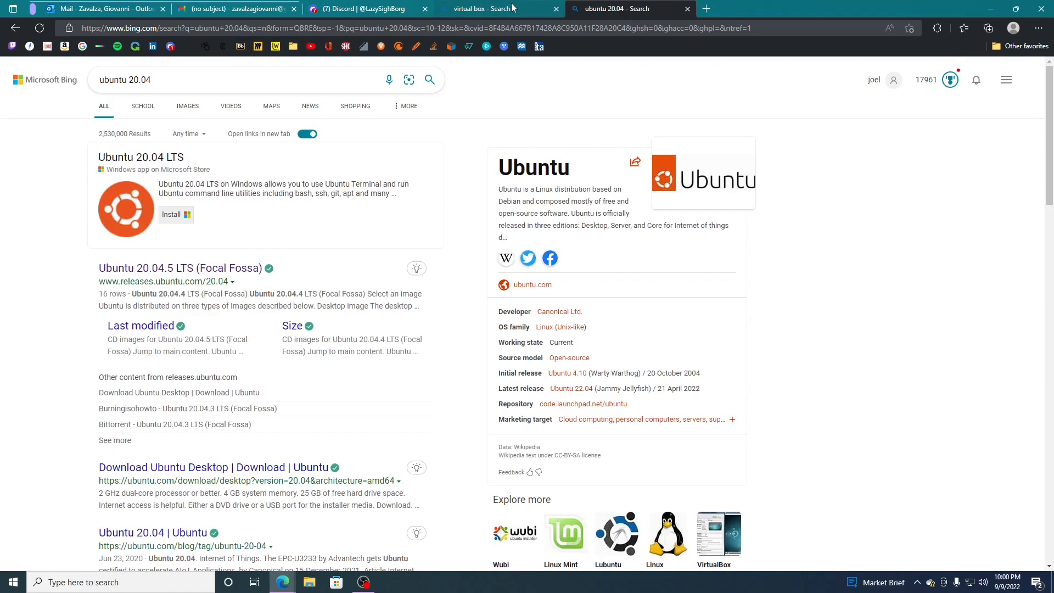
- Open the official Oracle VM VirtualBox website from the "virtual box" search results
{"action": "left_click", "coordinate": [512, 8]}
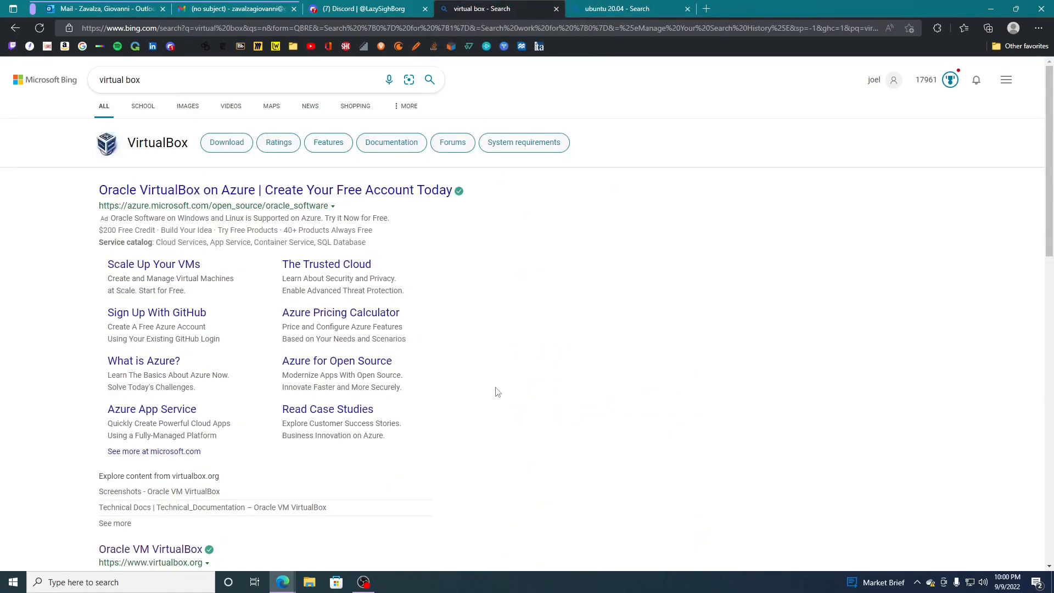
{"action": "scroll", "coordinate": [497, 392], "scroll_direction": "down", "scroll_amount": 4}
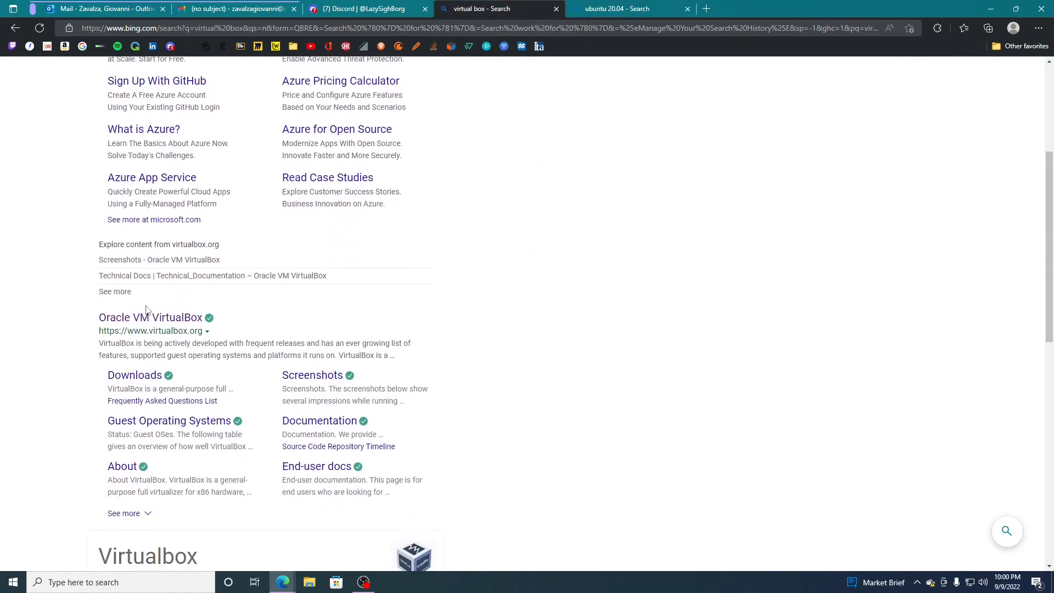
{"action": "left_click", "coordinate": [162, 318]}
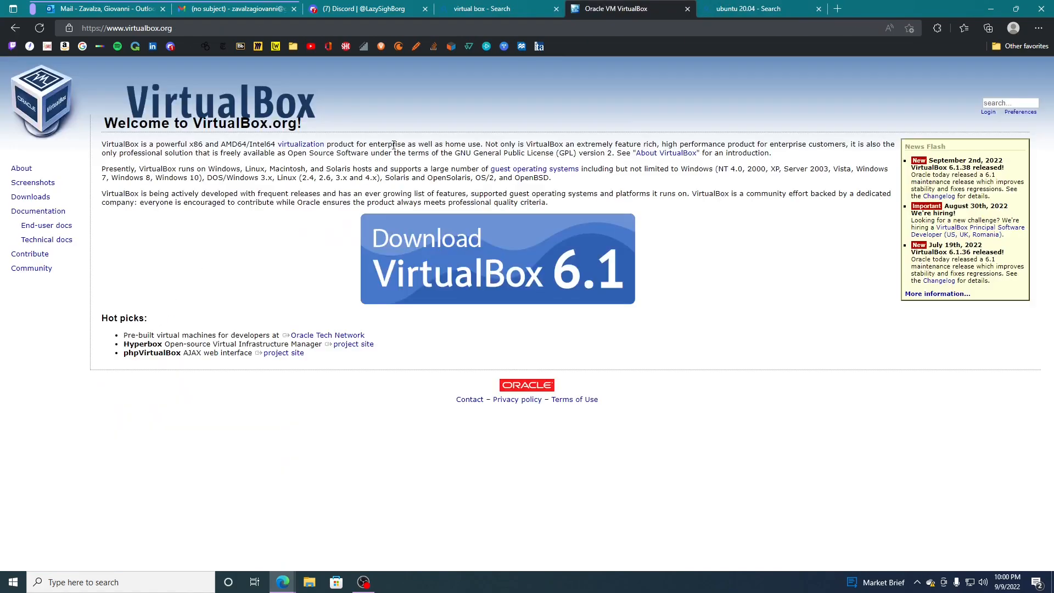
{"action": "left_click", "coordinate": [527, 8]}
{"action": "scroll", "coordinate": [174, 220], "scroll_direction": "up", "scroll_amount": 5}
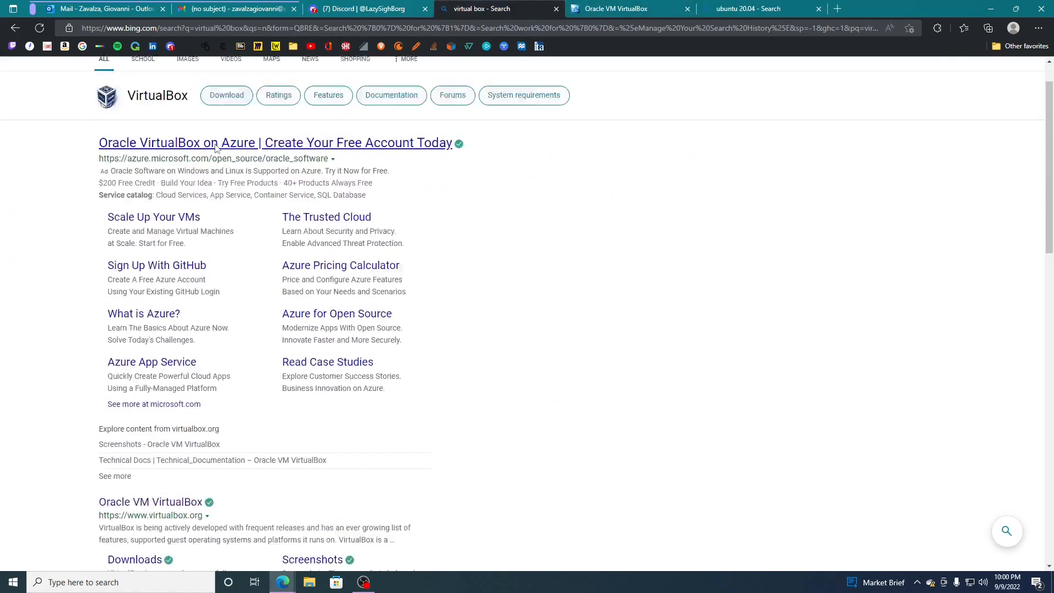
{"action": "scroll", "coordinate": [278, 296], "scroll_direction": "down", "scroll_amount": 4}
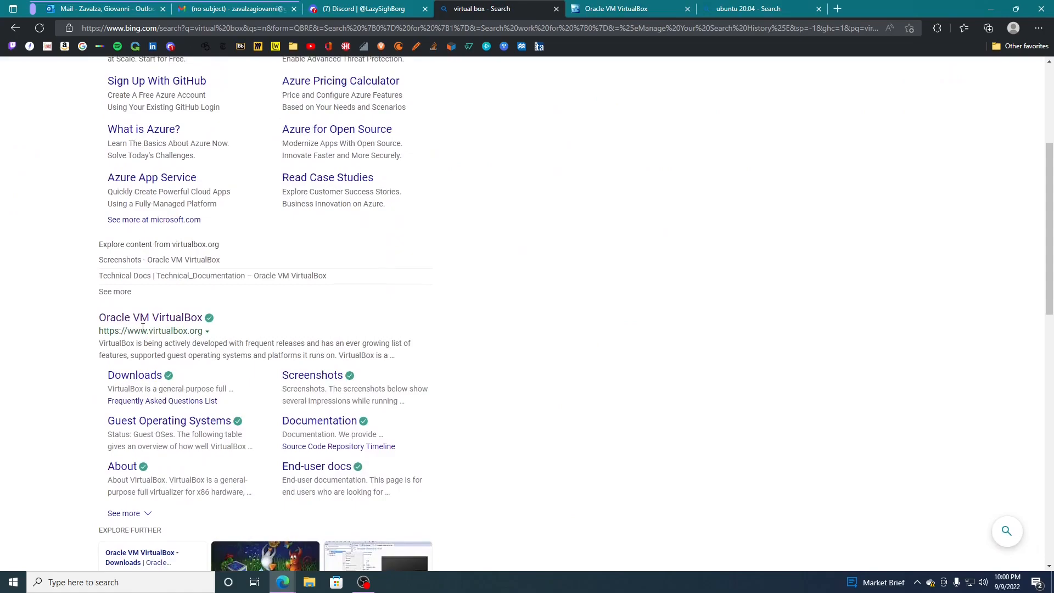
{"action": "left_click", "coordinate": [617, 8]}
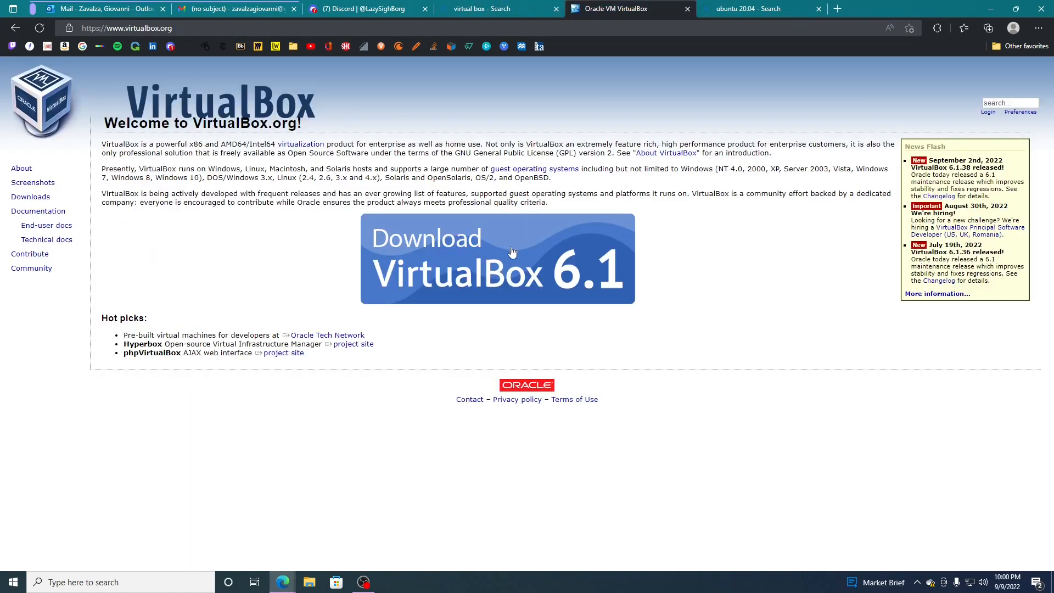
- Download the VirtualBox 6.1.38 package for Windows hosts and launch its installer
{"action": "left_click", "coordinate": [479, 277]}
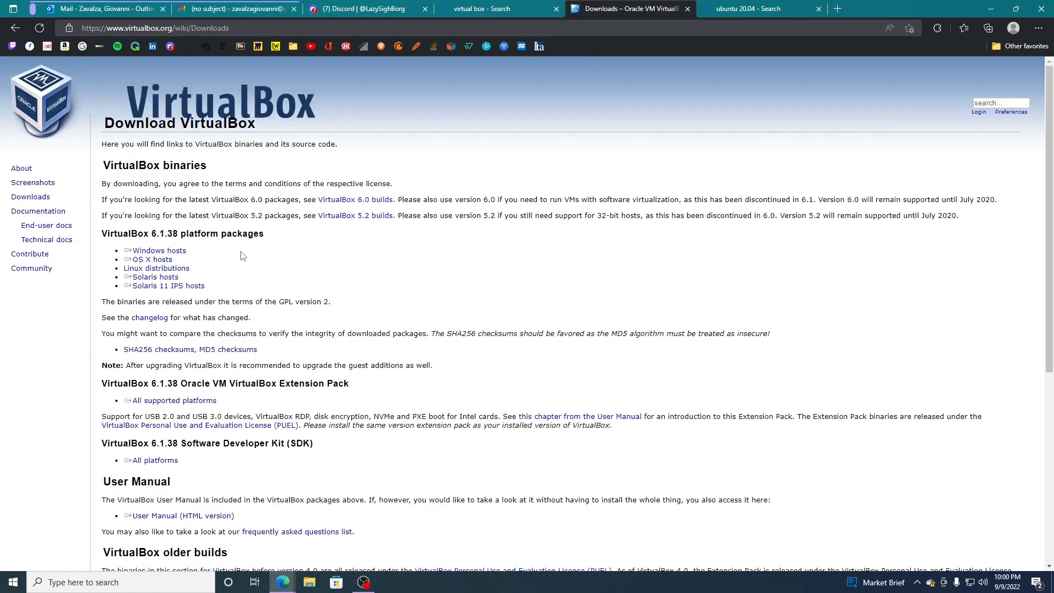
{"action": "left_click", "coordinate": [171, 252]}
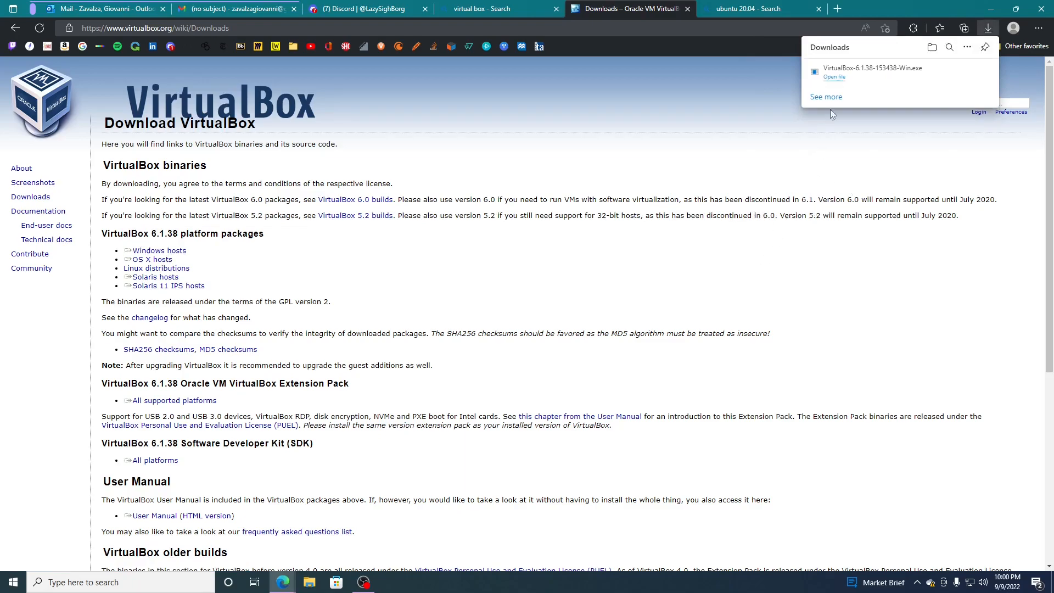
{"action": "left_click", "coordinate": [842, 78]}
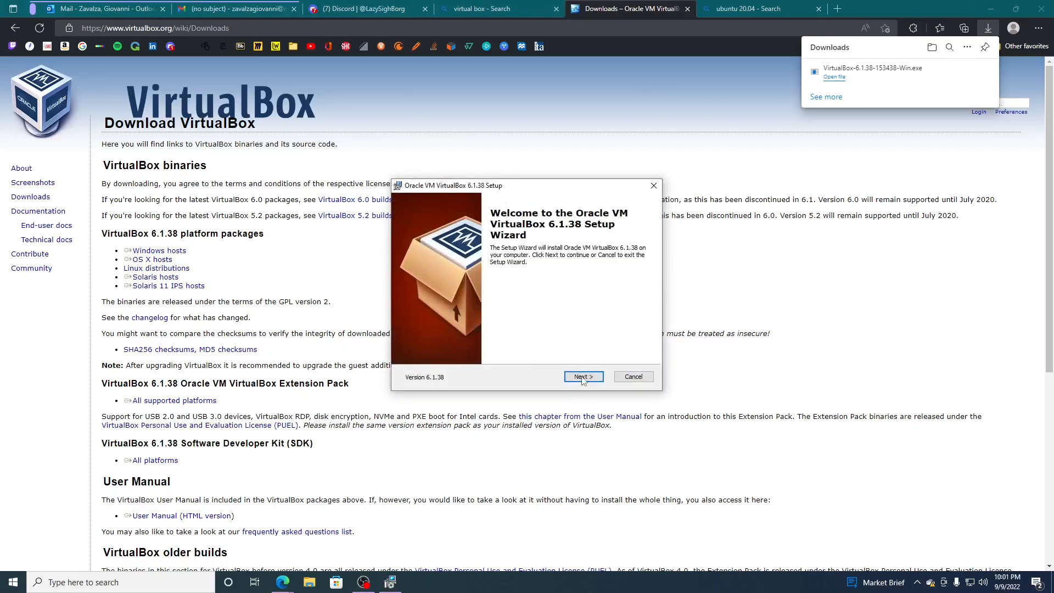
- Install VirtualBox 6.1.38 with the default features and shortcuts, accept the network interruption, and start VirtualBox after installation
{"action": "left_click", "coordinate": [584, 378]}
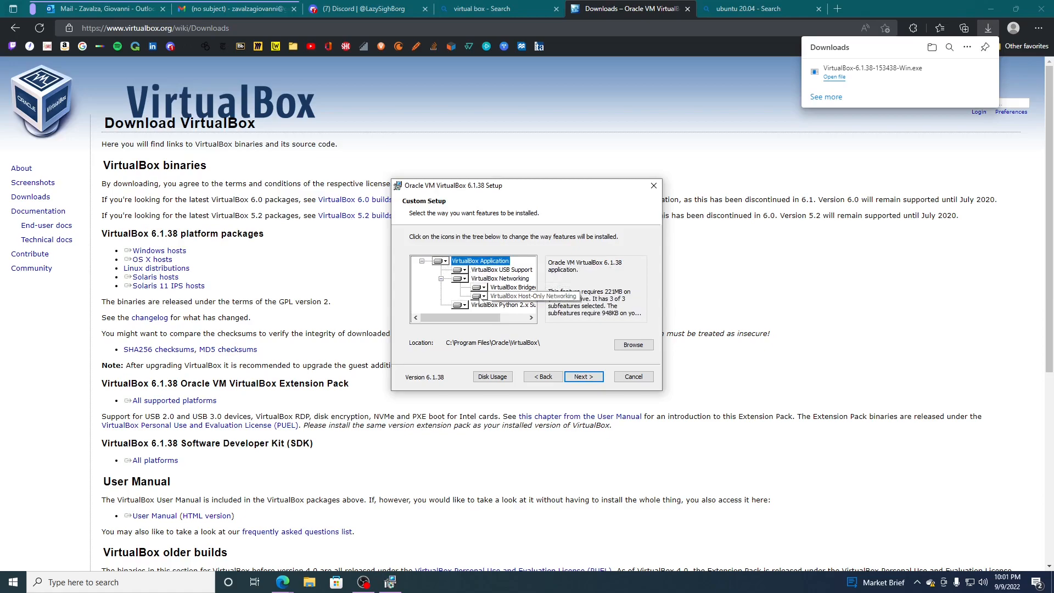
{"action": "left_click", "coordinate": [590, 383]}
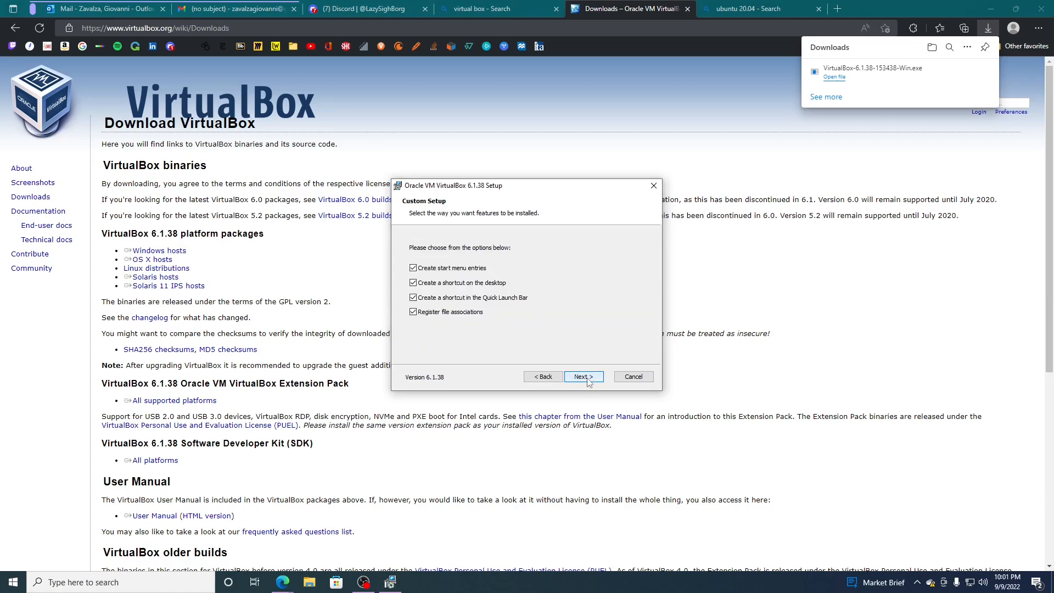
{"action": "left_click", "coordinate": [584, 377]}
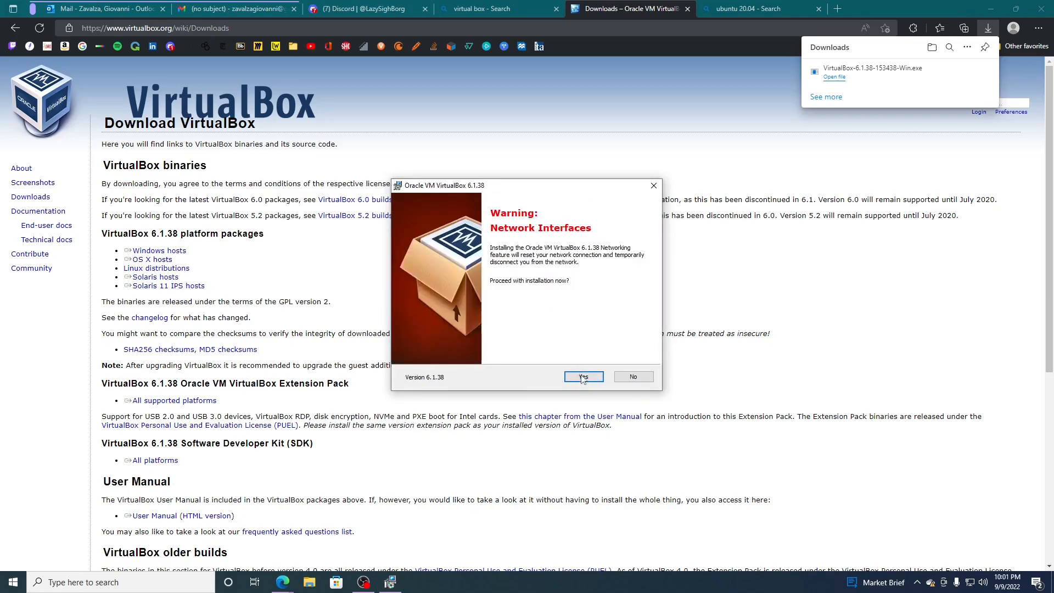
{"action": "left_click", "coordinate": [583, 378]}
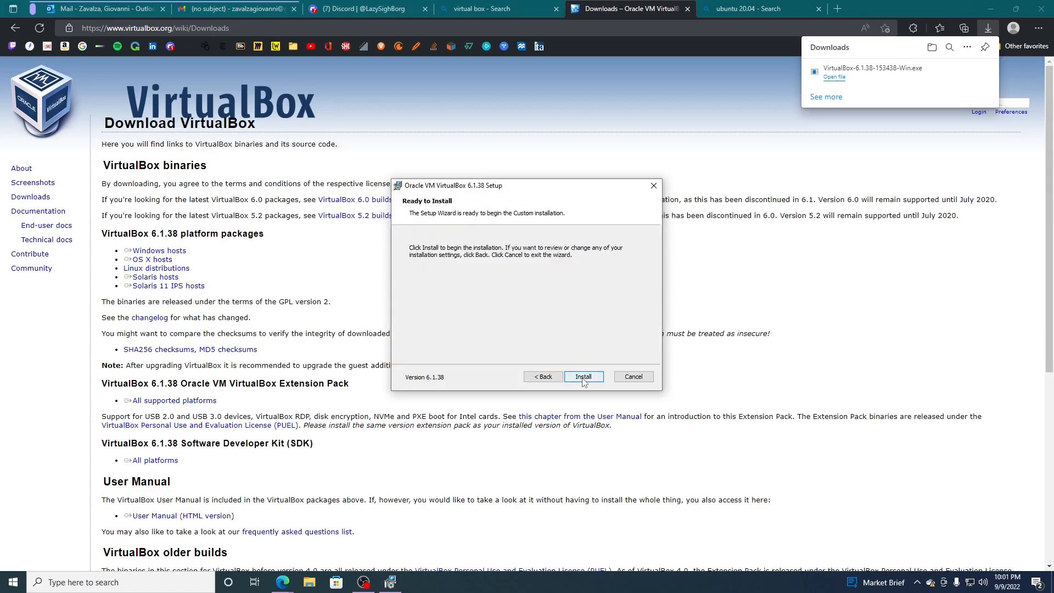
{"action": "left_click", "coordinate": [583, 379]}
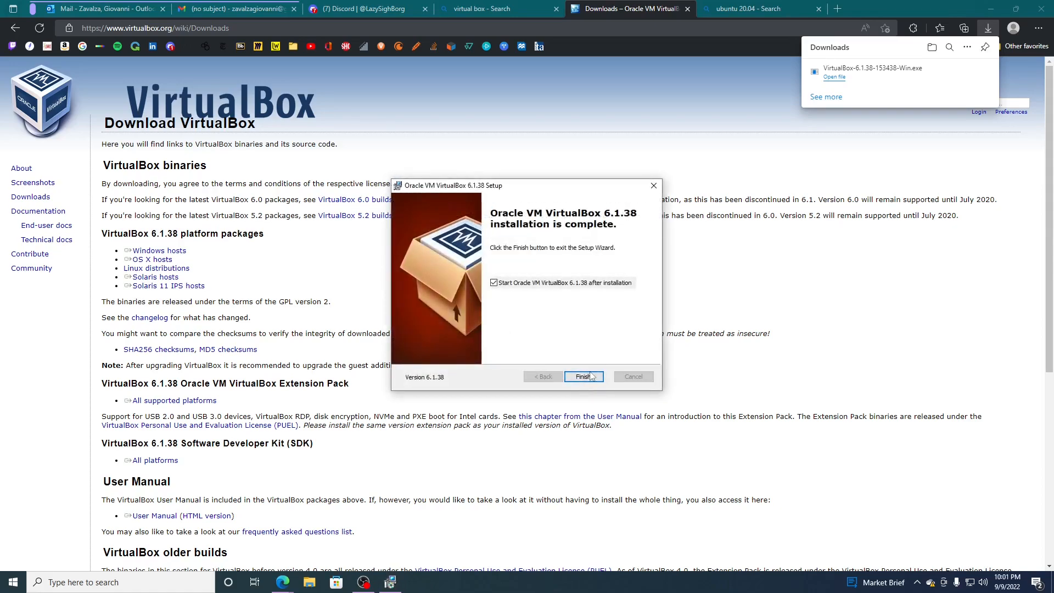
{"action": "left_click", "coordinate": [584, 376]}
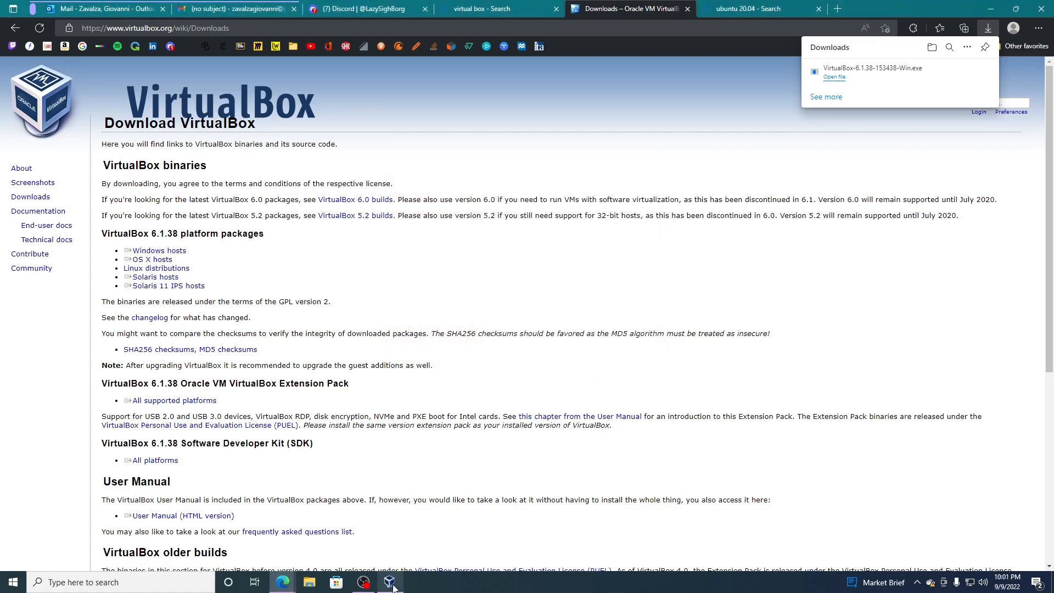
{"action": "left_click", "coordinate": [390, 583]}
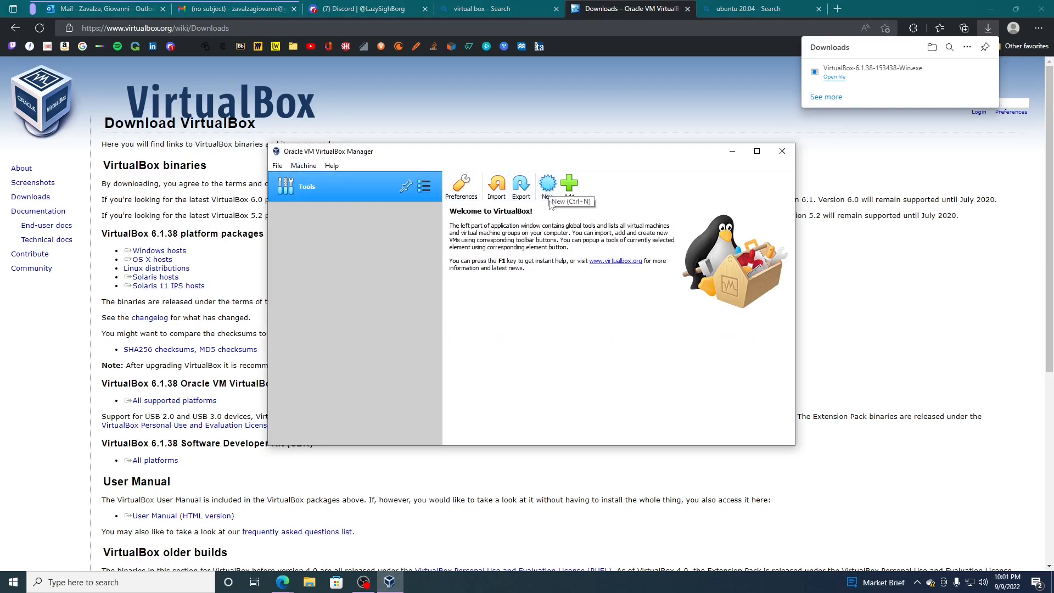
- Open the Ubuntu 20.04.5 LTS (Focal Fossa) release page from the "ubuntu 20.04" search results
{"action": "left_click", "coordinate": [751, 11]}
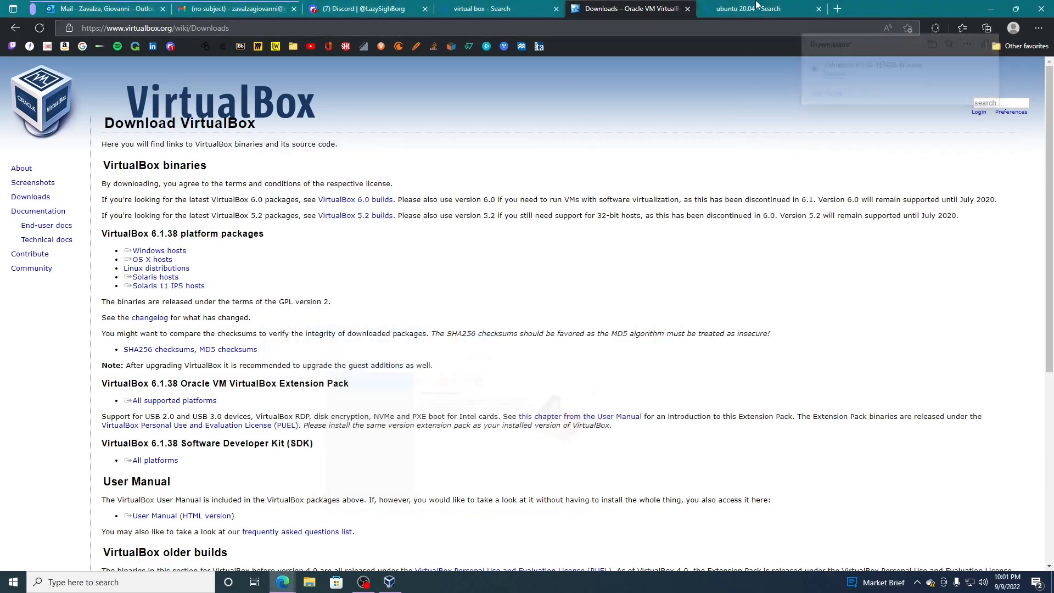
{"action": "left_click", "coordinate": [165, 268]}
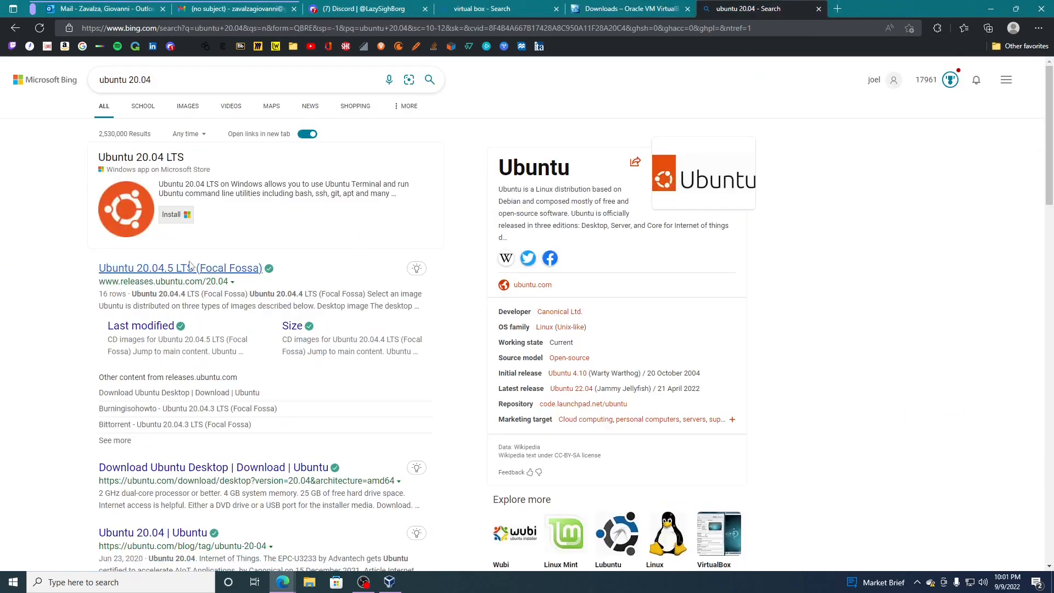
- Check the contents of the Downloads folder in File Explorer and minimize its window
{"action": "left_click", "coordinate": [308, 586]}
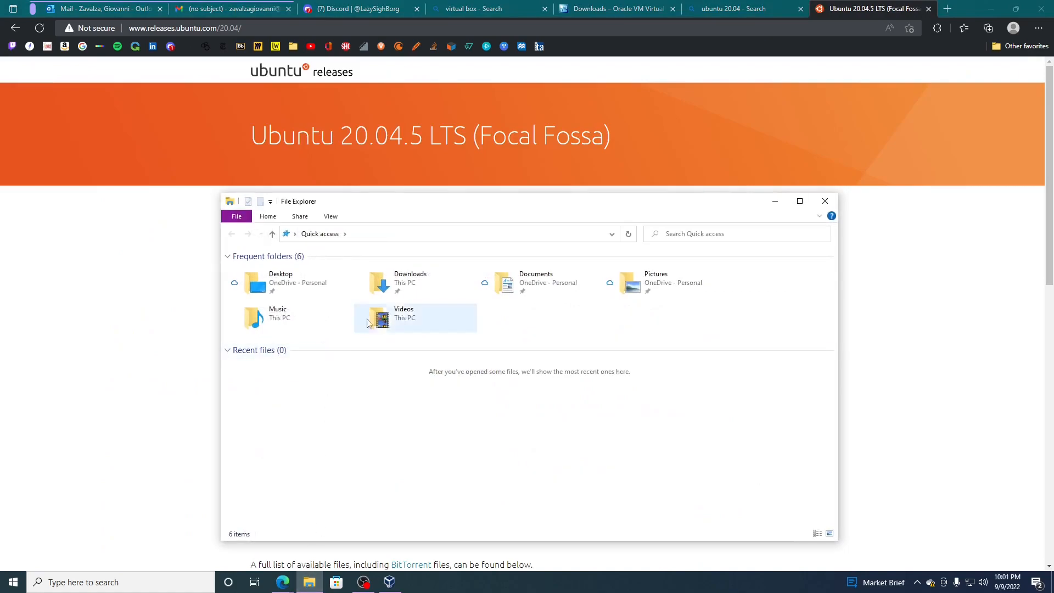
{"action": "double_click", "coordinate": [379, 282]}
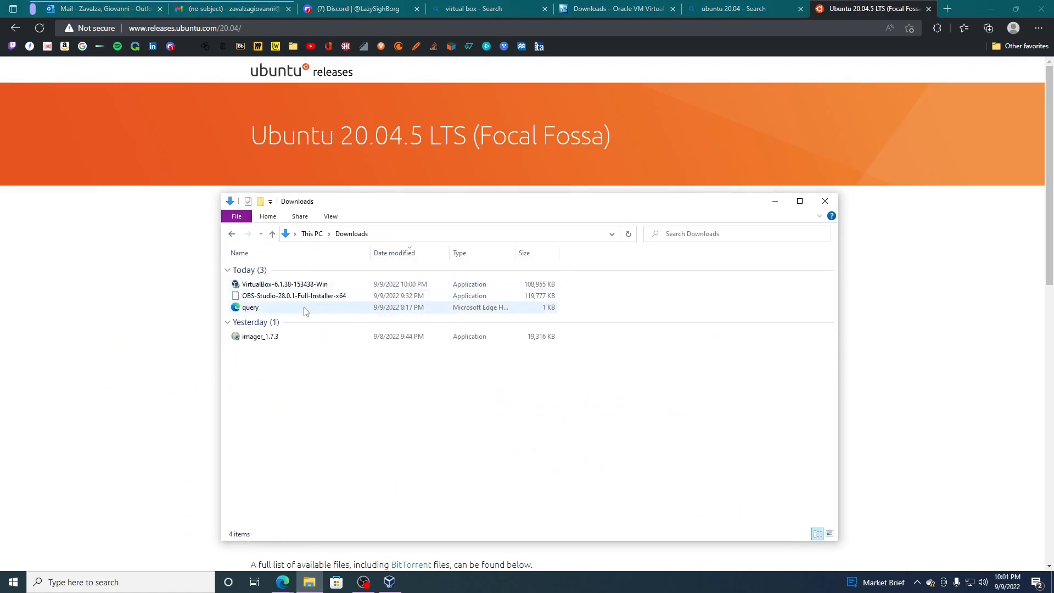
{"action": "left_click", "coordinate": [775, 201]}
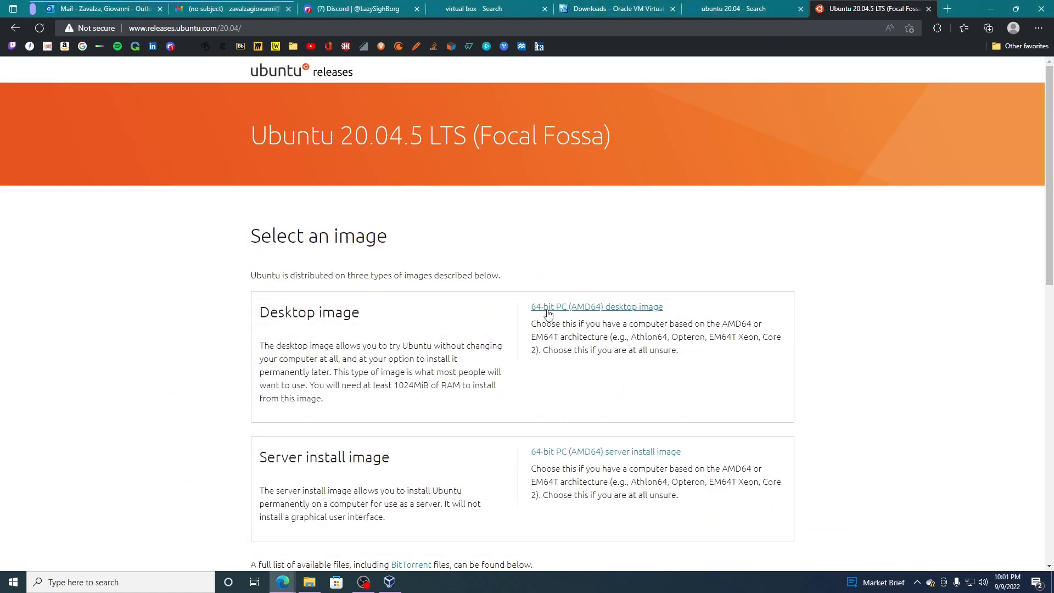
- Review the Ubuntu 20.04 search query and the desktop and server image options on the release page
{"action": "key", "text": "ctrl+shift+Tab"}
{"action": "left_click_drag", "start_coordinate": [114, 79], "coordinate": [161, 80]}
{"action": "left_click", "coordinate": [129, 80]}
{"action": "left_click", "coordinate": [22, 193]}
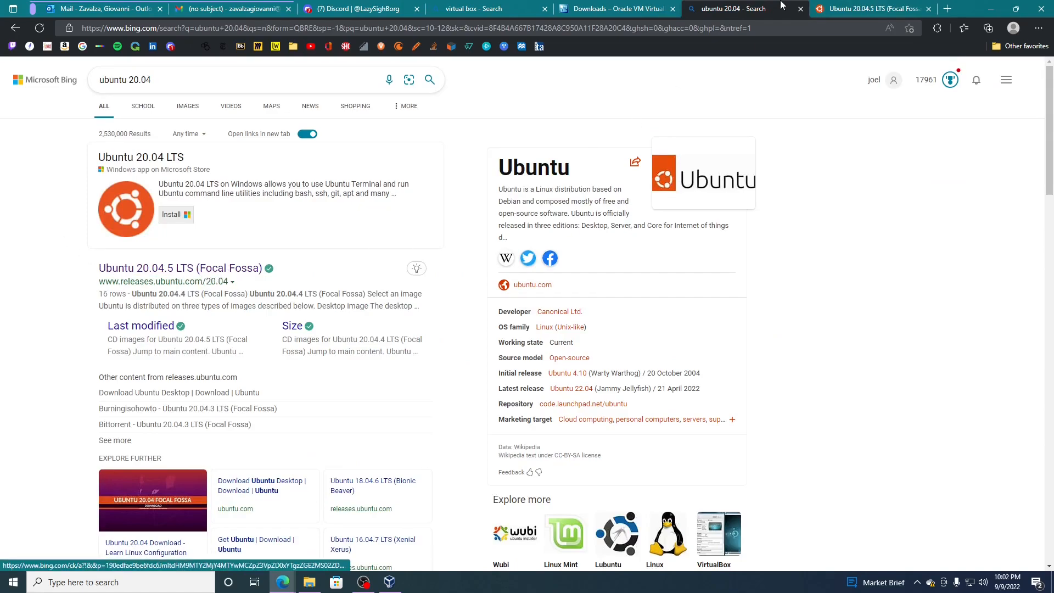
{"action": "left_click", "coordinate": [838, 5]}
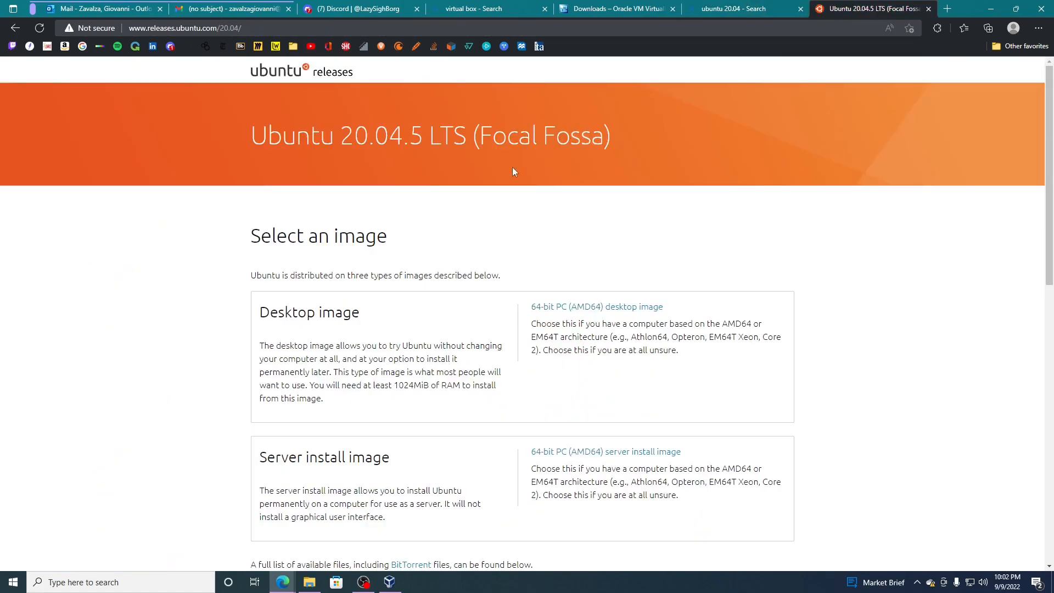
{"action": "scroll", "coordinate": [534, 193], "scroll_direction": "down", "scroll_amount": 1}
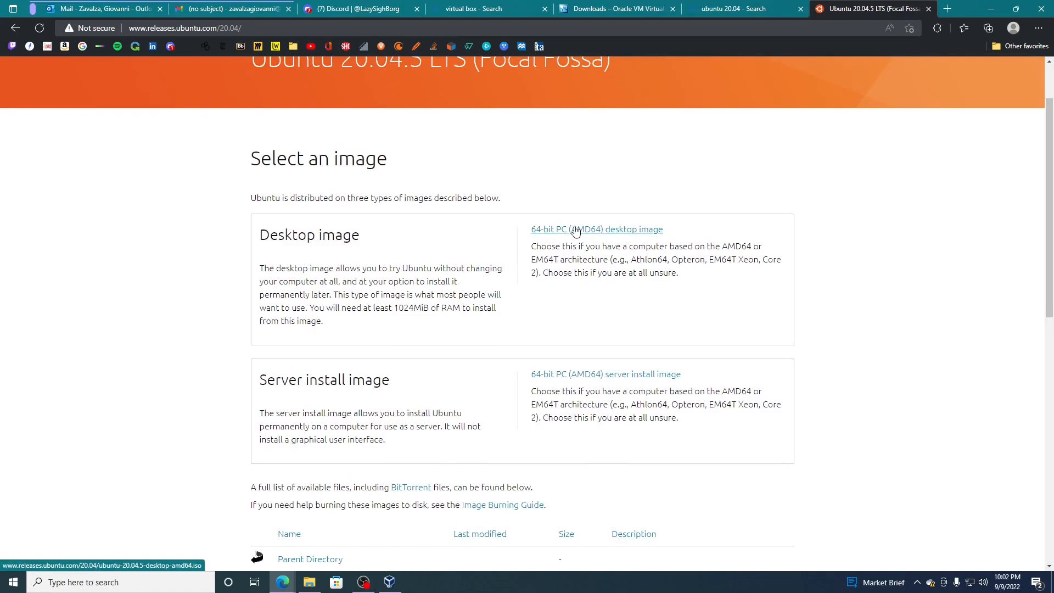
{"action": "scroll", "coordinate": [483, 304], "scroll_direction": "down", "scroll_amount": 1}
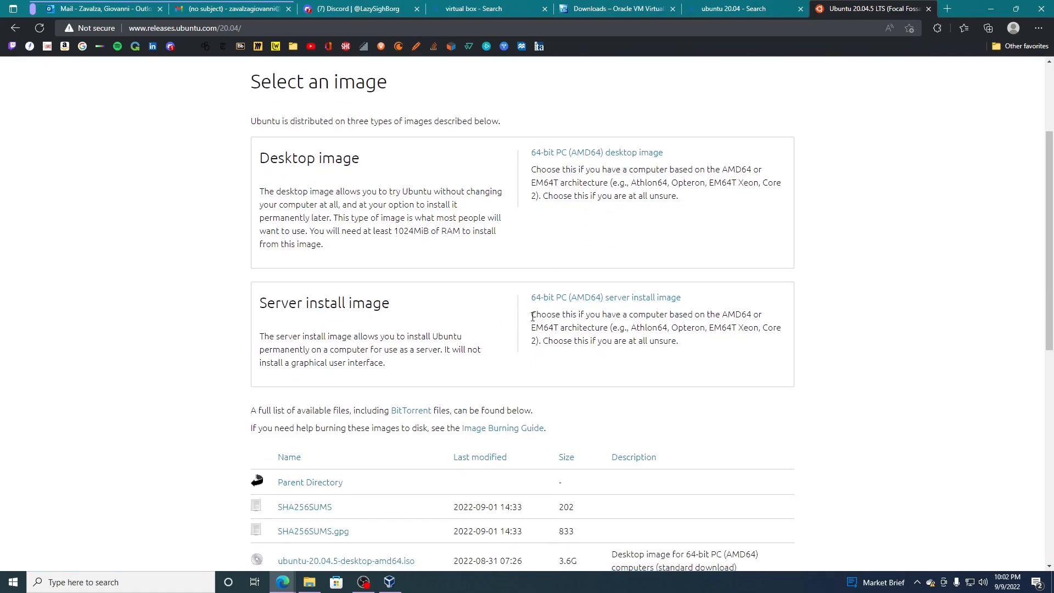
{"action": "scroll", "coordinate": [575, 316], "scroll_direction": "up", "scroll_amount": 4}
{"action": "left_click", "coordinate": [82, 582]}
{"action": "type", "text": "comm"}
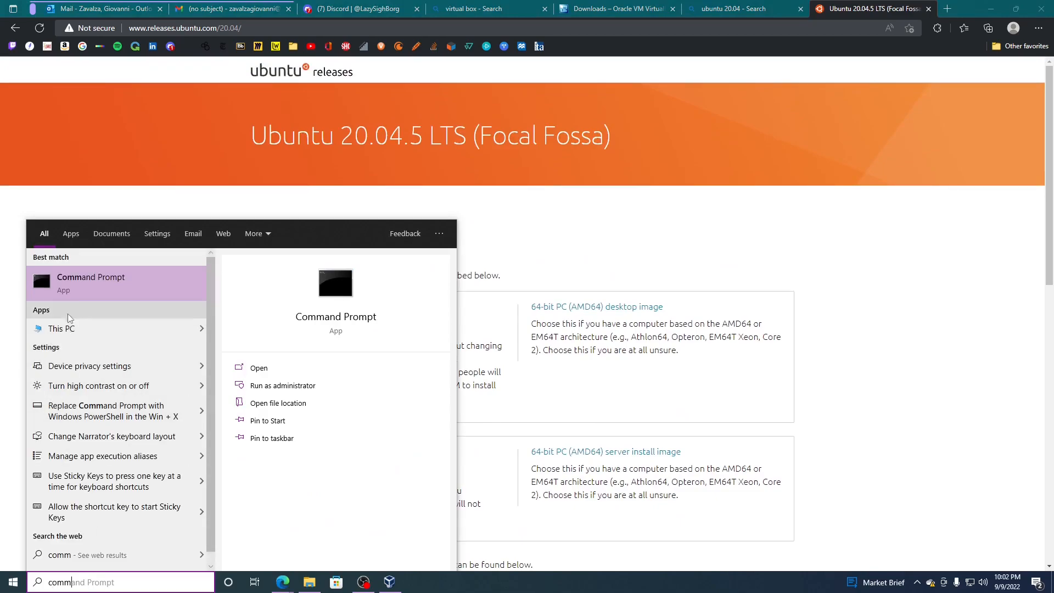
{"action": "left_click", "coordinate": [75, 295]}
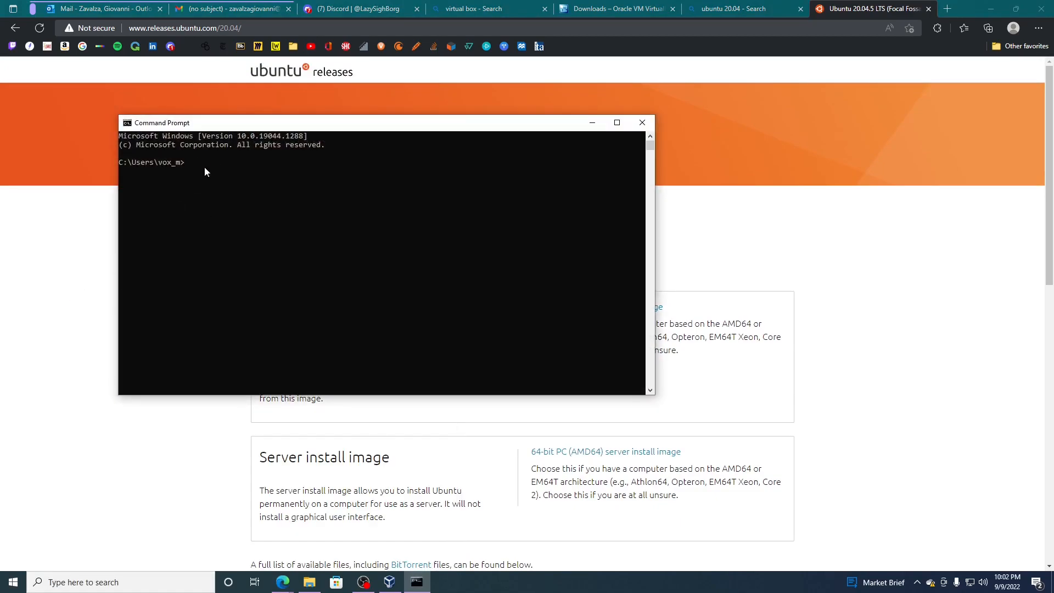
{"action": "left_click", "coordinate": [642, 122]}
{"action": "left_click", "coordinate": [991, 8]}
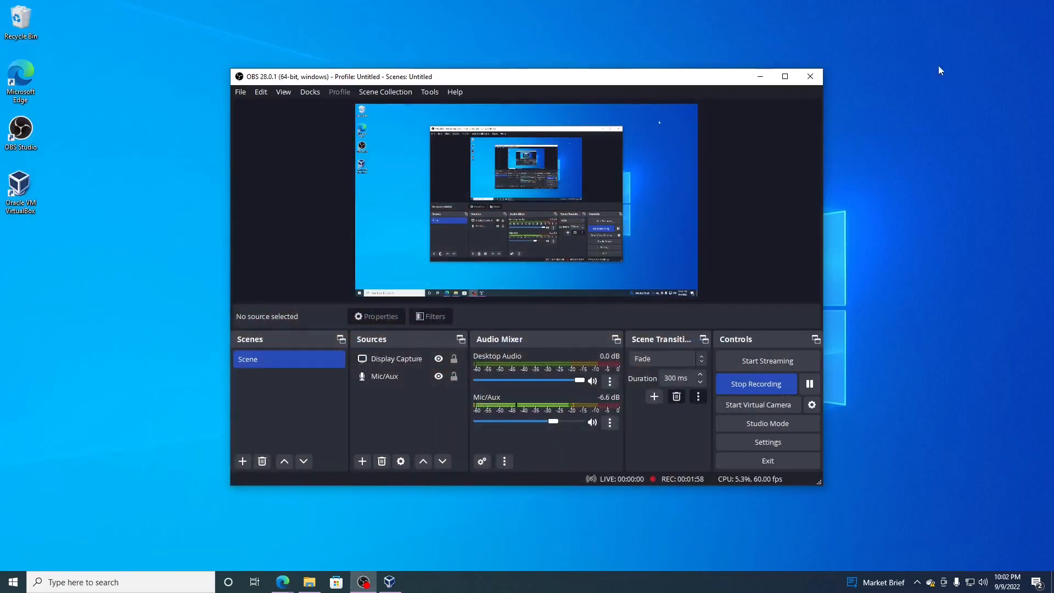
{"action": "mouse_move", "coordinate": [283, 582]}
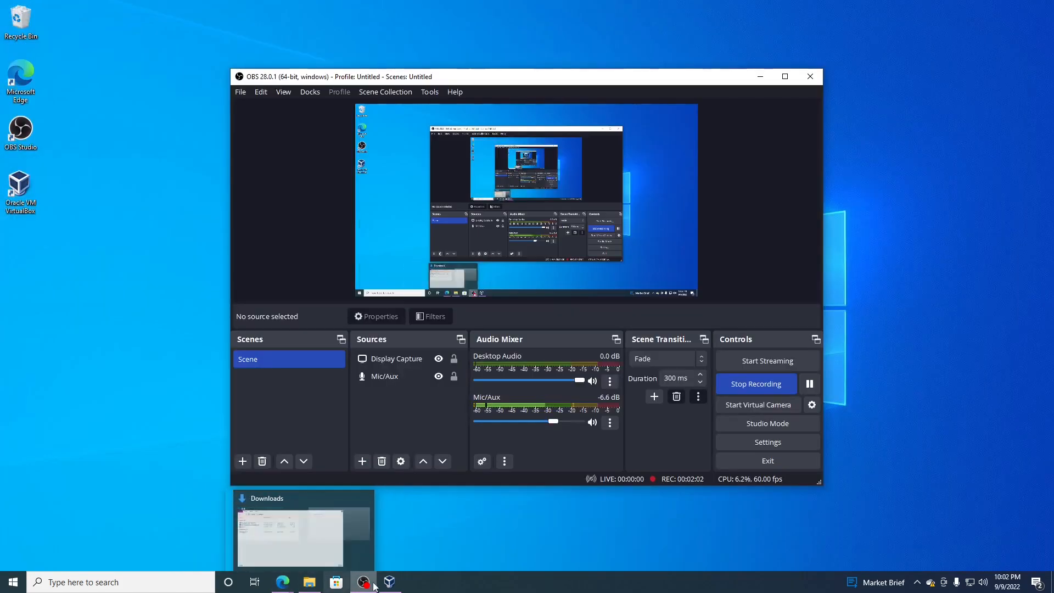
{"action": "left_click", "coordinate": [389, 582]}
{"action": "mouse_move", "coordinate": [281, 588]}
{"action": "left_click", "coordinate": [233, 531]}
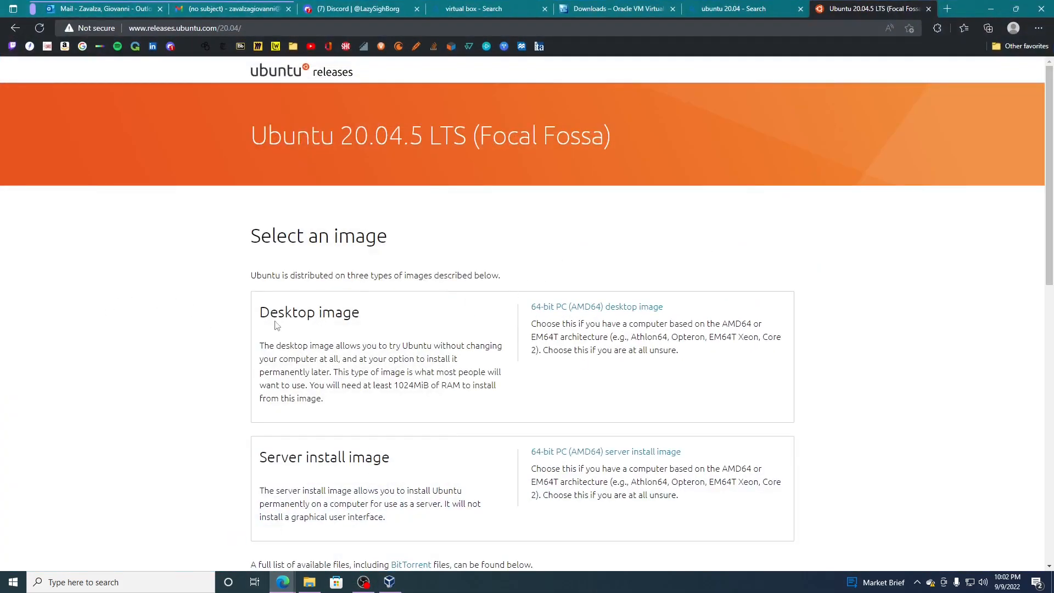
- Download the 64-bit PC (AMD64) desktop image of Ubuntu 20.04.5
{"action": "left_click_drag", "start_coordinate": [277, 324], "coordinate": [343, 314]}
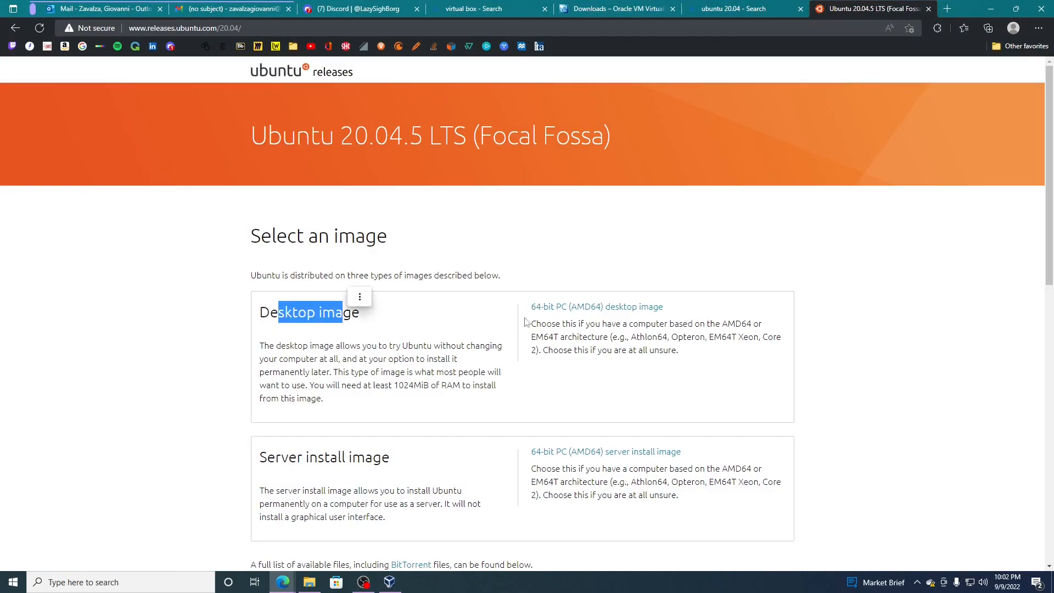
{"action": "left_click", "coordinate": [599, 309]}
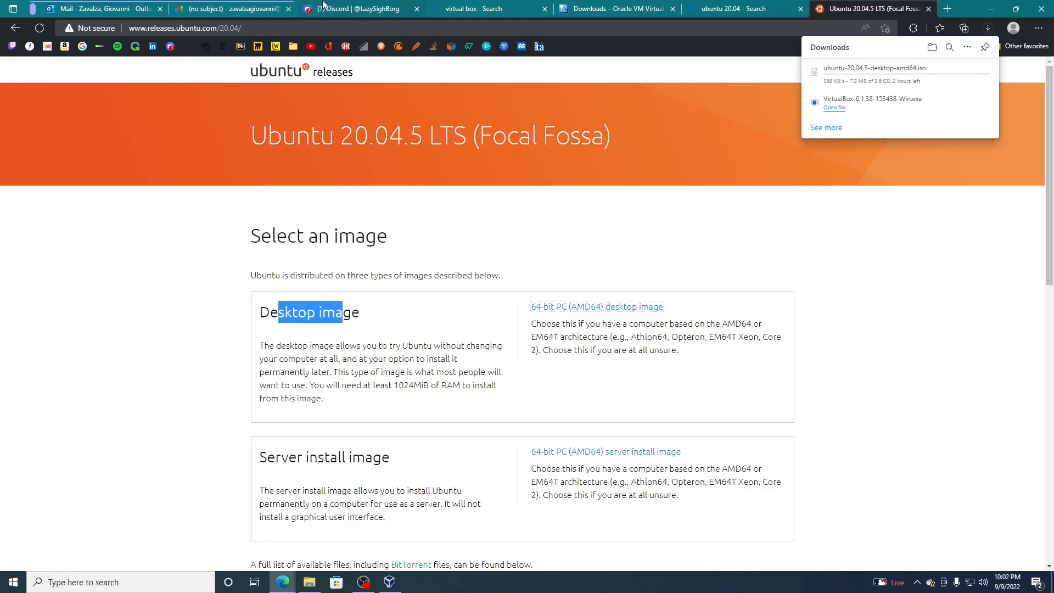
- View the hand-drawn diagram attached to the sent Gmail message and check the browser's download list
{"action": "left_click", "coordinate": [240, 7]}
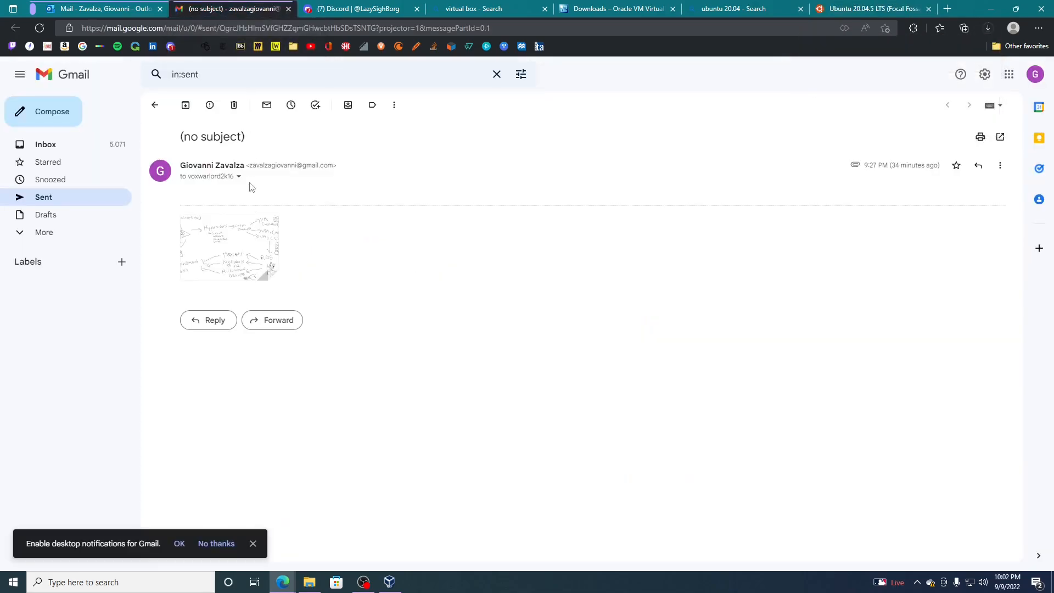
{"action": "left_click", "coordinate": [246, 247]}
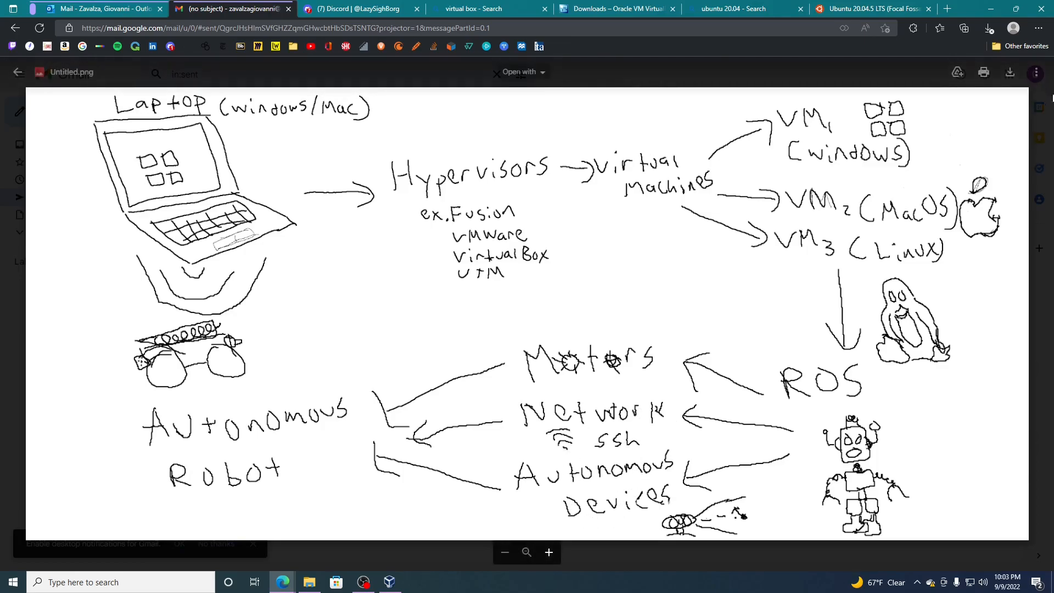
{"action": "left_click", "coordinate": [988, 29]}
{"action": "left_click", "coordinate": [977, 71]}
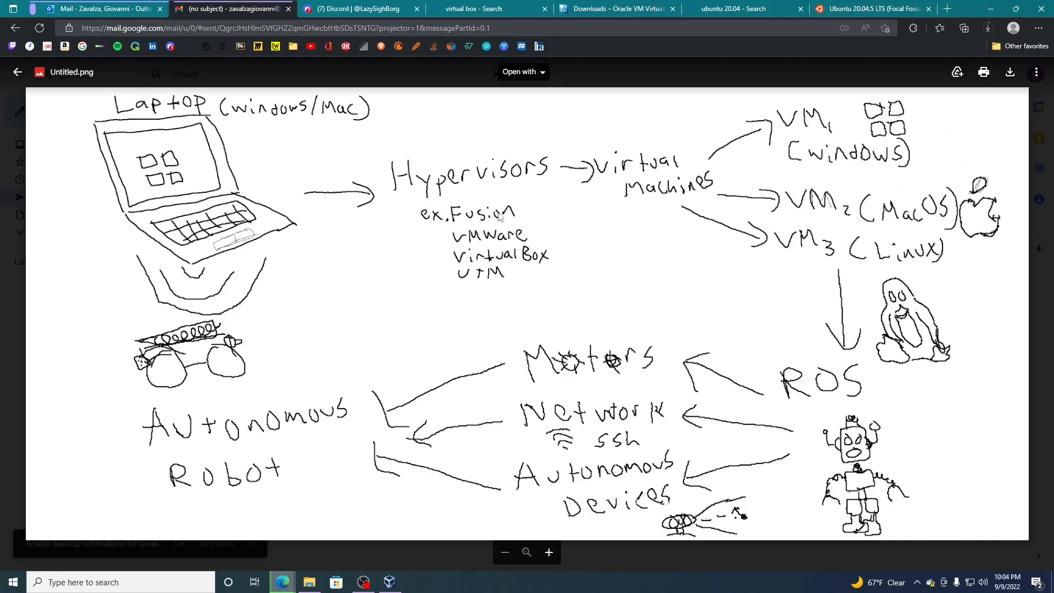
{"action": "left_click", "coordinate": [578, 5]}
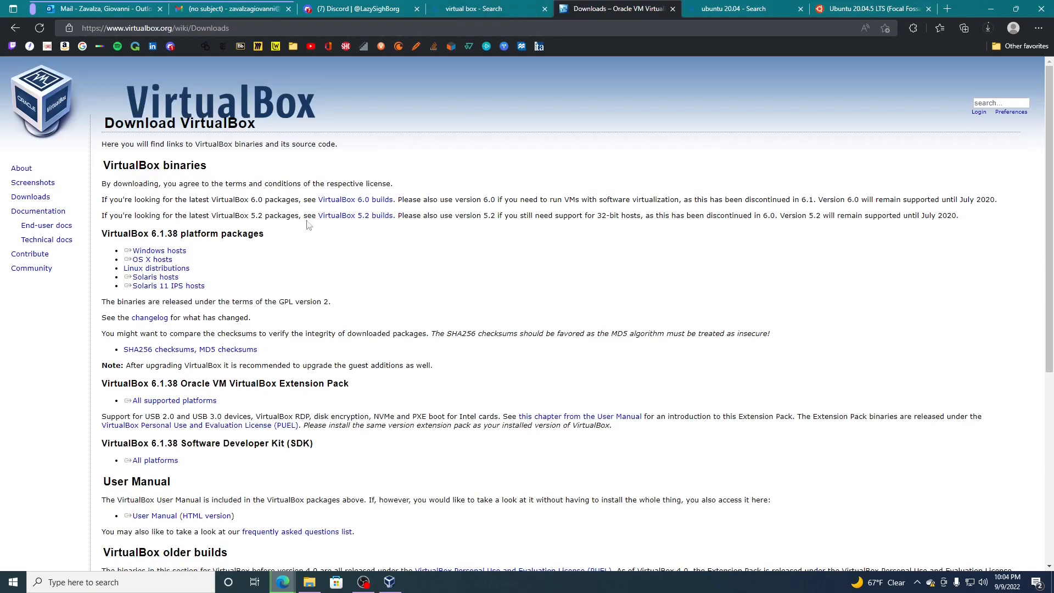
{"action": "left_click", "coordinate": [341, 4]}
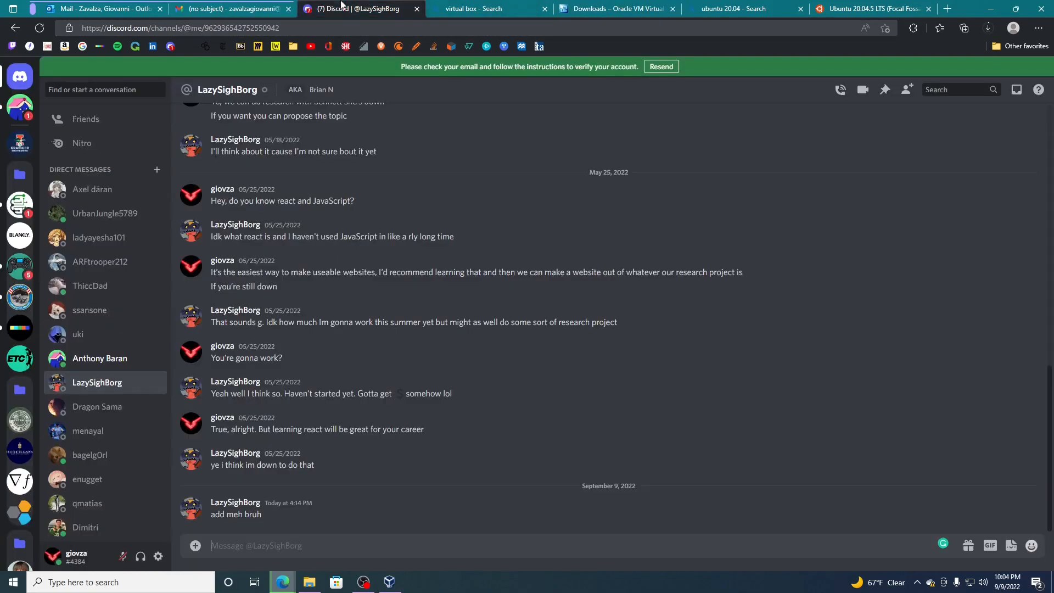
{"action": "left_click", "coordinate": [452, 6]}
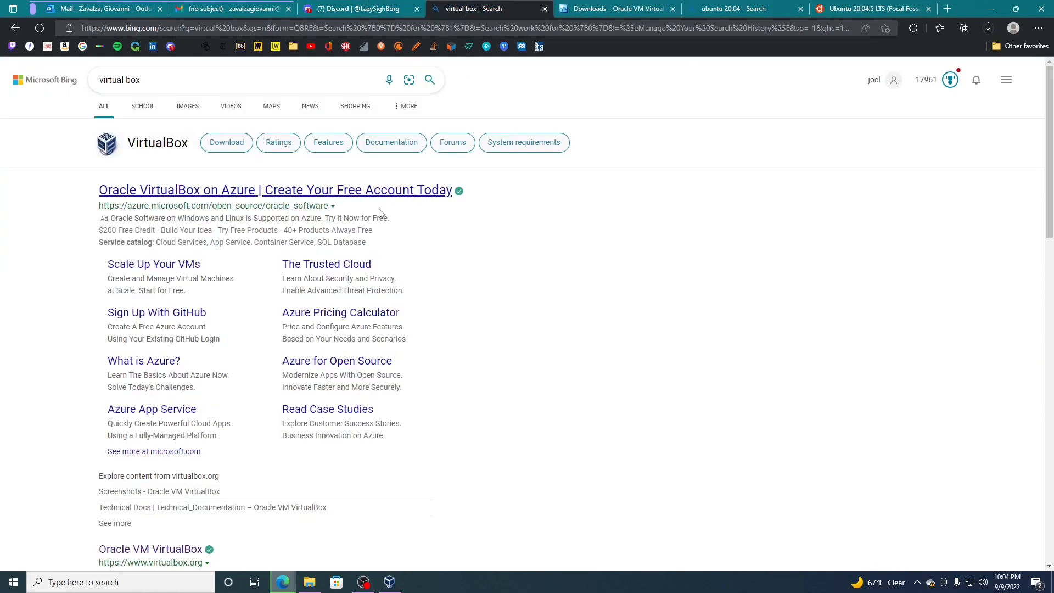
{"action": "left_click", "coordinate": [364, 582]}
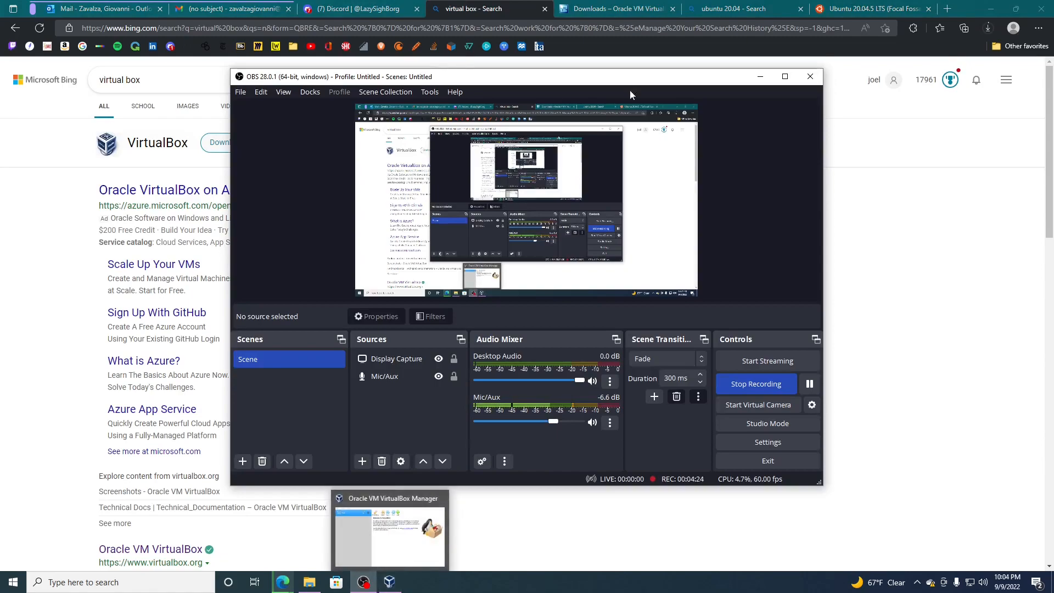
{"action": "left_click", "coordinate": [179, 3]}
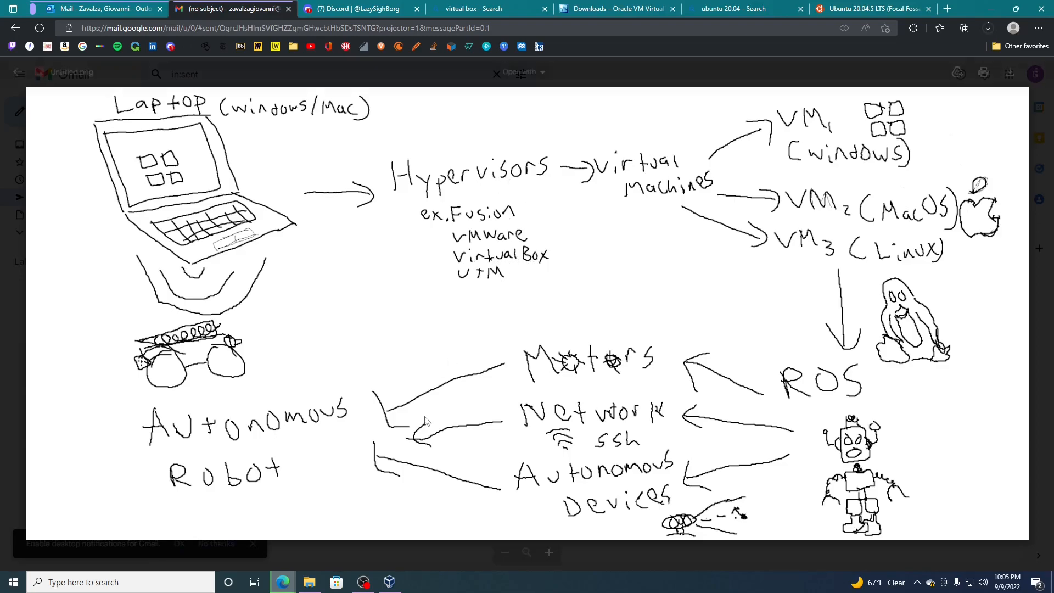
{"action": "left_click", "coordinate": [389, 581]}
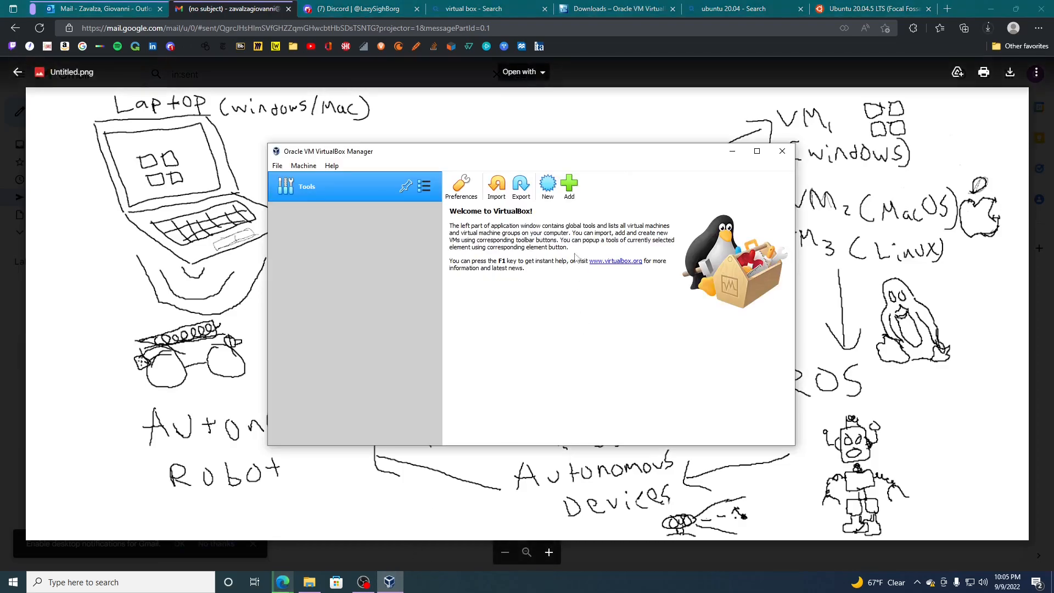
{"action": "left_click", "coordinate": [548, 186]}
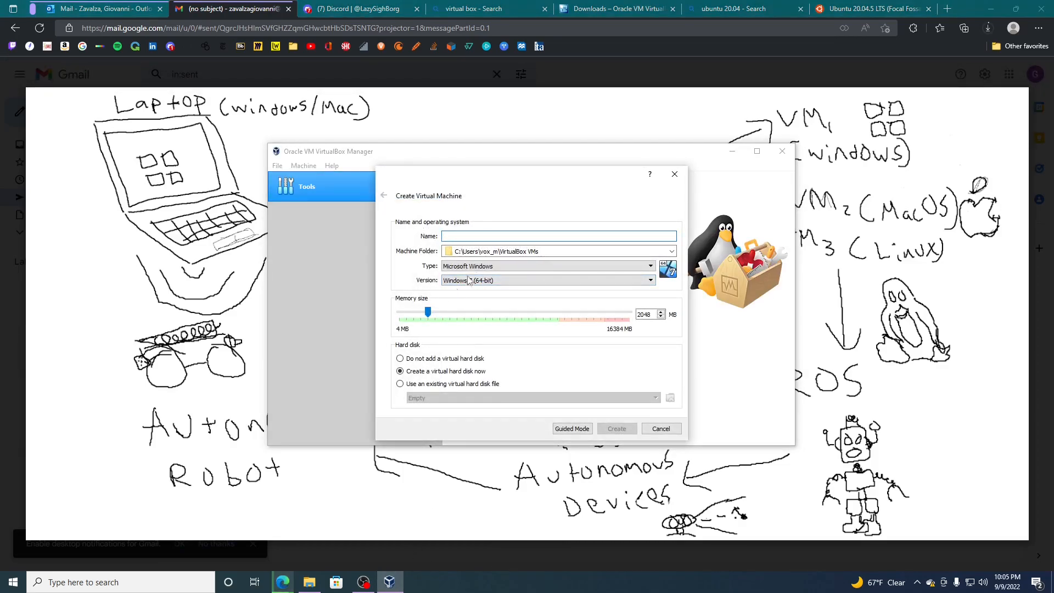
{"action": "left_click", "coordinate": [675, 174]}
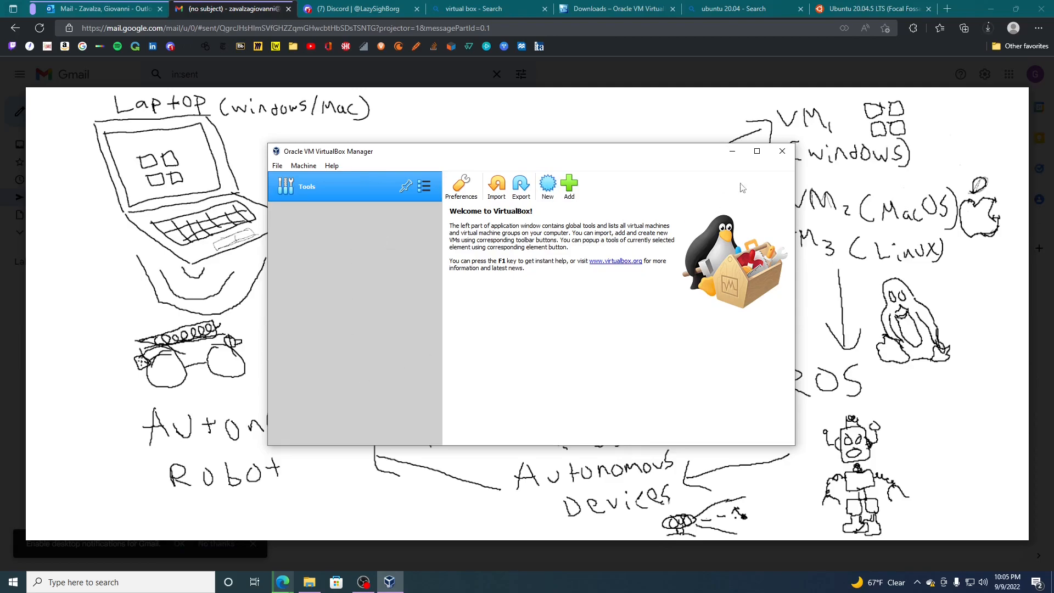
{"action": "left_click", "coordinate": [733, 151]}
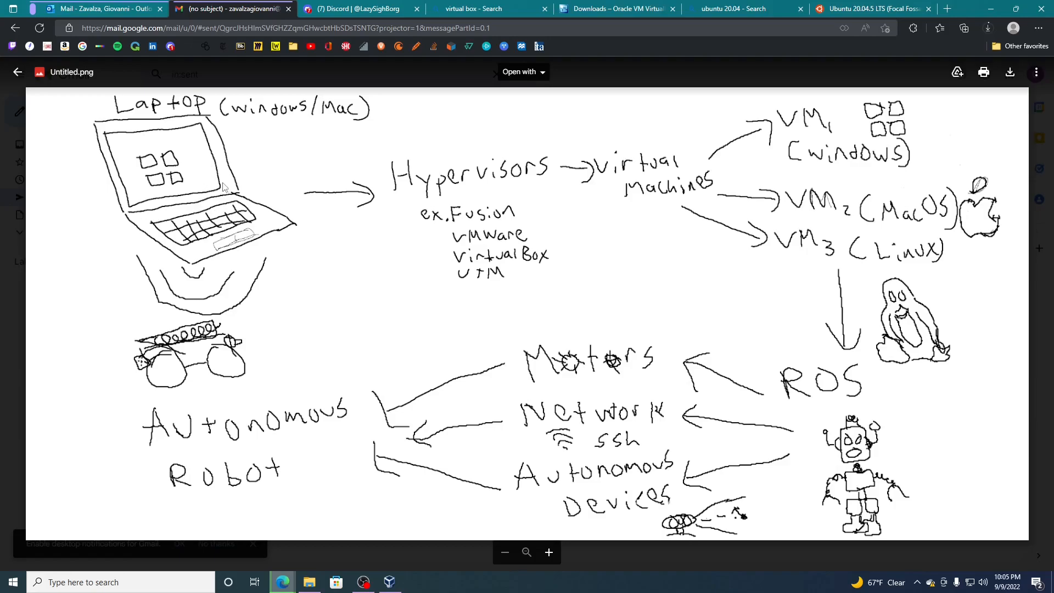
- Check the progress of the Ubuntu desktop image download in the browser
{"action": "left_click", "coordinate": [987, 28]}
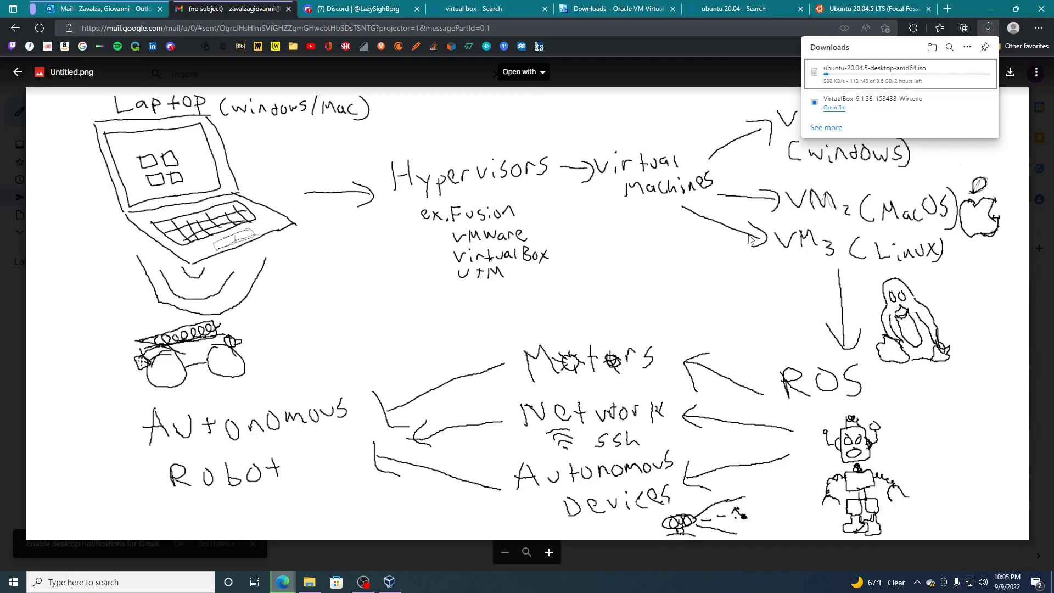
{"action": "left_click", "coordinate": [970, 584]}
{"action": "left_click", "coordinate": [970, 587]}
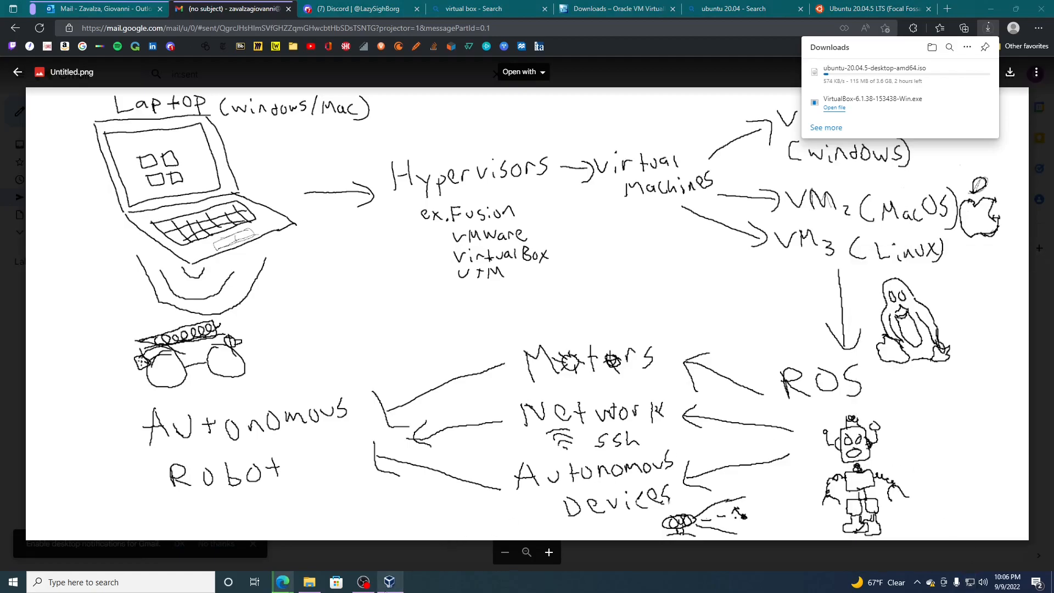
{"action": "left_click", "coordinate": [363, 582]}
{"action": "left_click", "coordinate": [756, 383]}
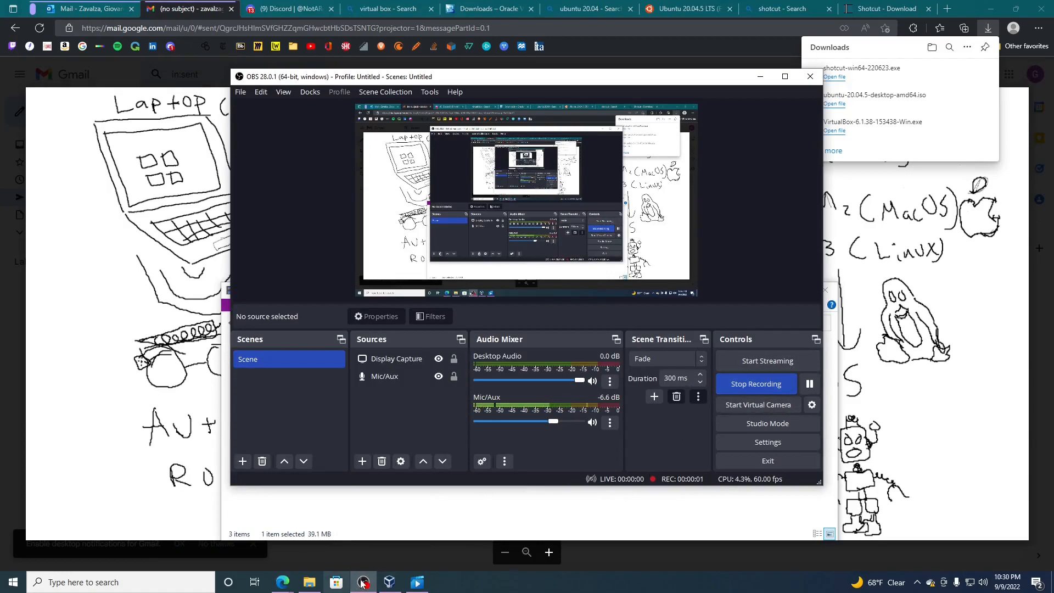
- Switch to VirtualBox Manager and start creating a new virtual machine
{"action": "left_click", "coordinate": [389, 582]}
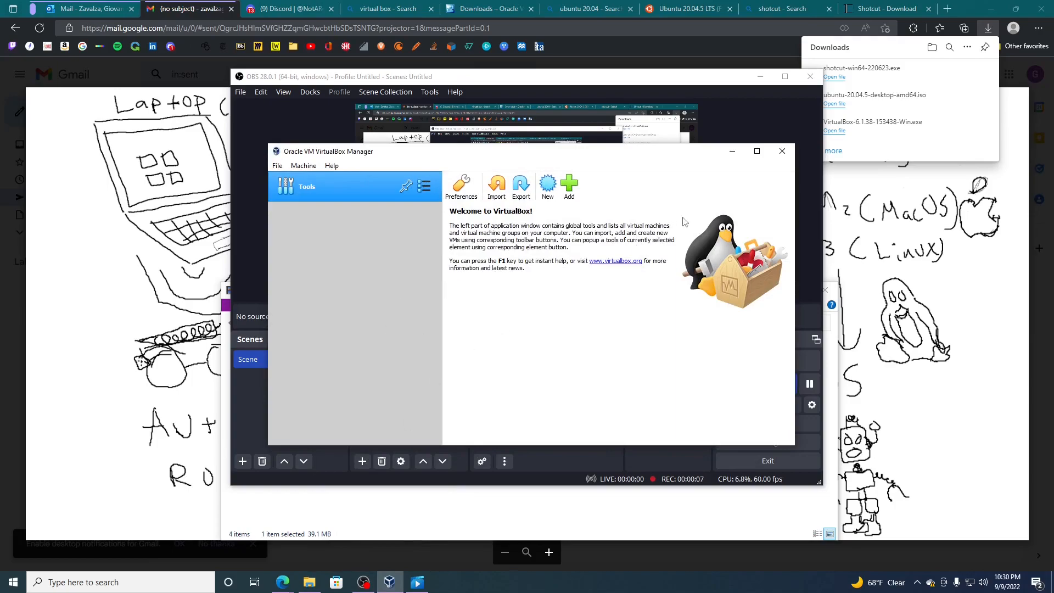
{"action": "left_click_drag", "start_coordinate": [721, 79], "coordinate": [607, 94]}
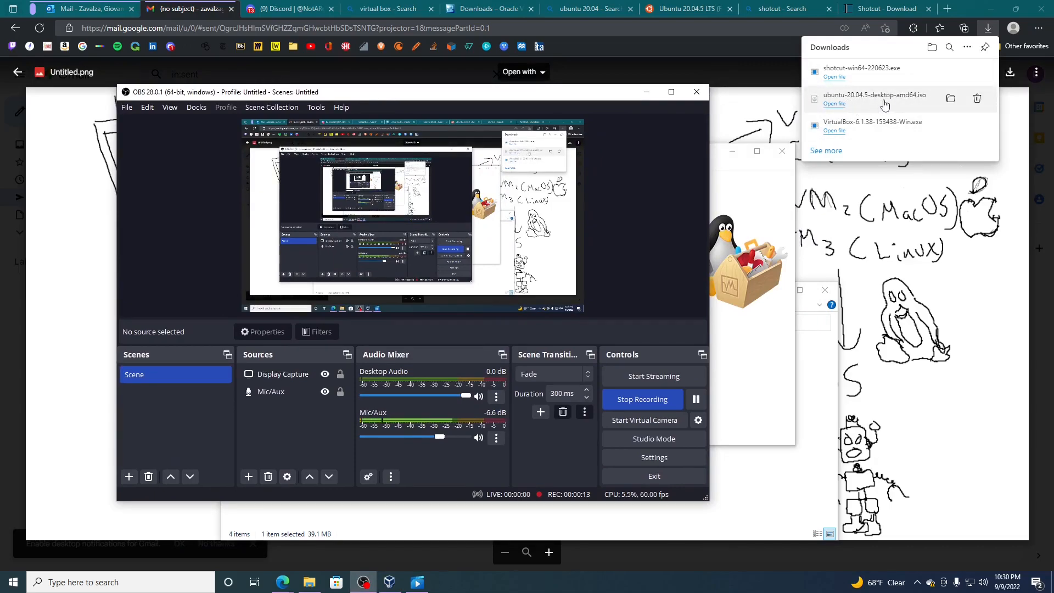
{"action": "left_click", "coordinate": [730, 210]}
{"action": "left_click", "coordinate": [548, 188]}
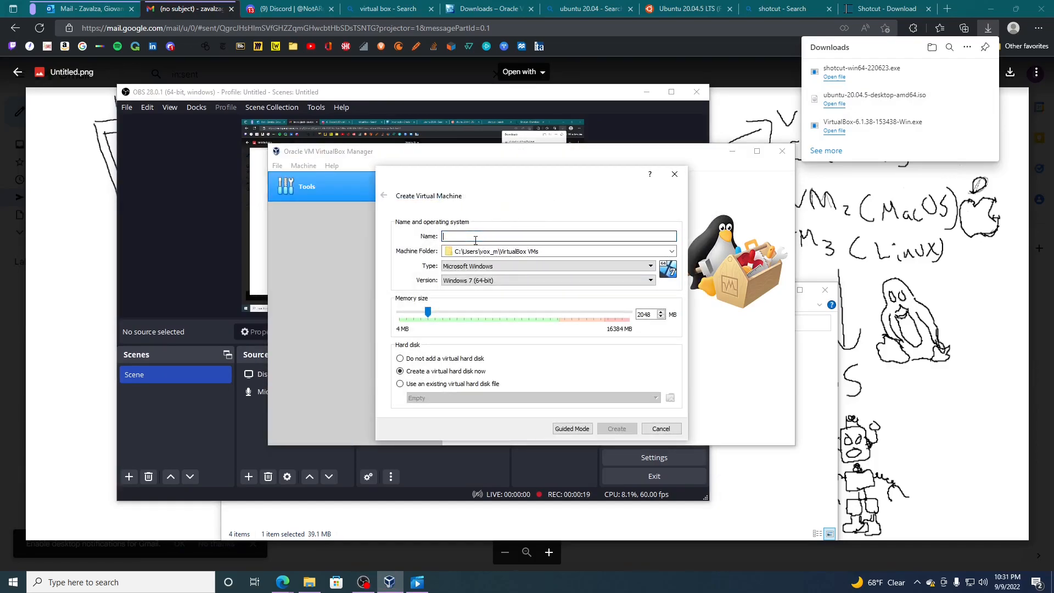
- Name the virtual machine tutorial27 and try a memory size of 5282 MB
{"action": "type", "text": "tutorial27"}
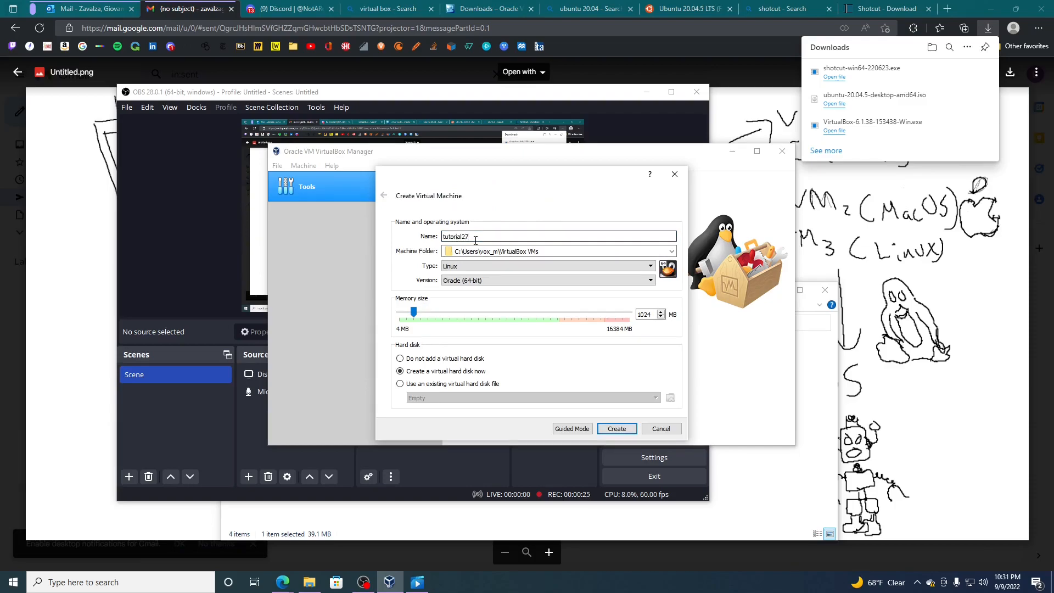
{"action": "left_click_drag", "start_coordinate": [414, 312], "coordinate": [473, 316]}
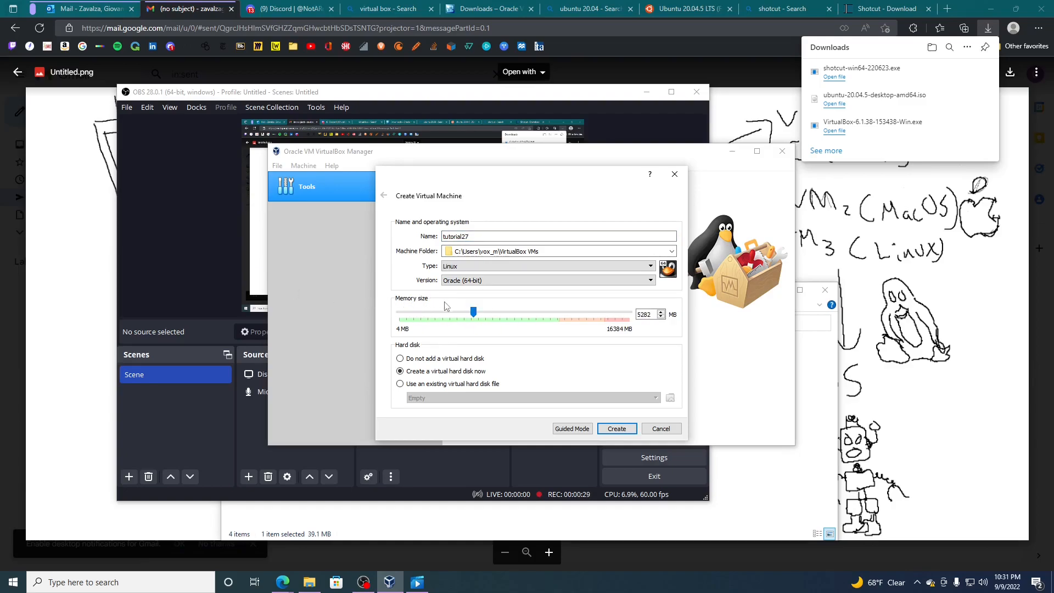
- Look up the computer's installed RAM in the device specifications of the Windows system settings
{"action": "left_click", "coordinate": [135, 584]}
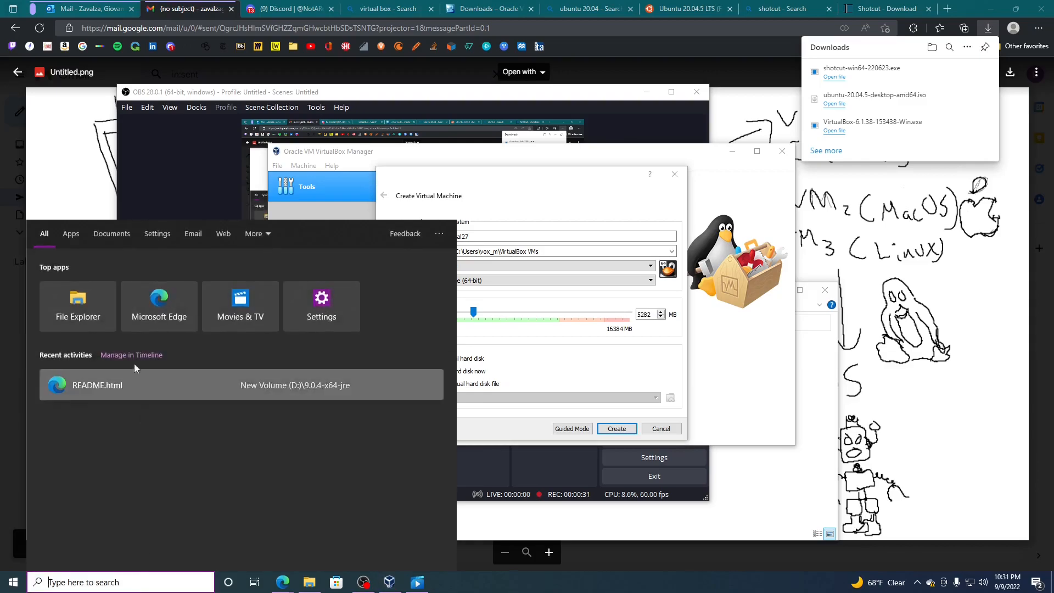
{"action": "type", "text": "sys"}
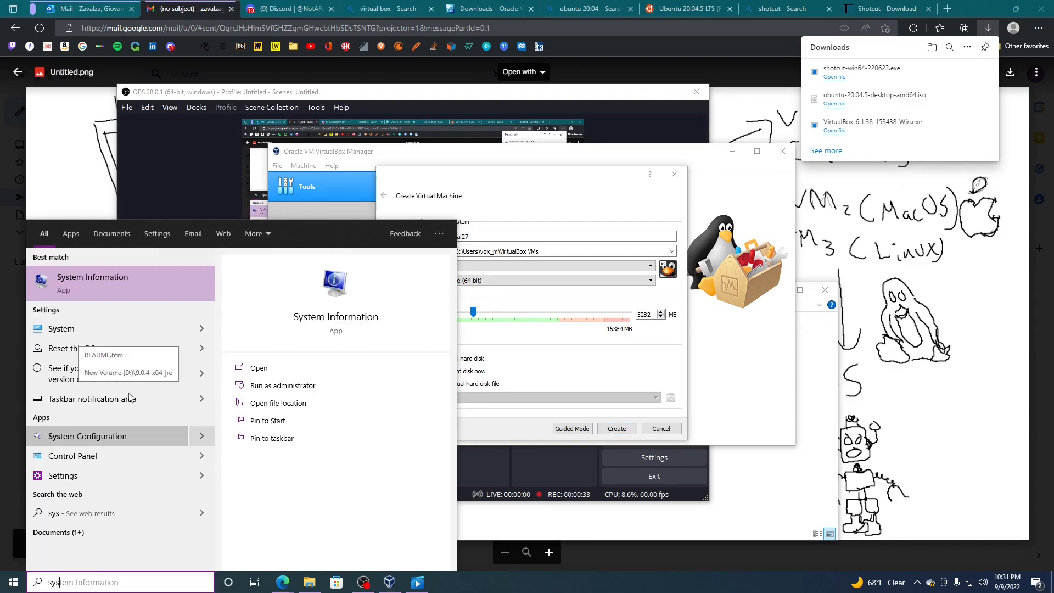
{"action": "key", "text": "BackSpace"}
{"action": "key", "text": "BackSpace"}
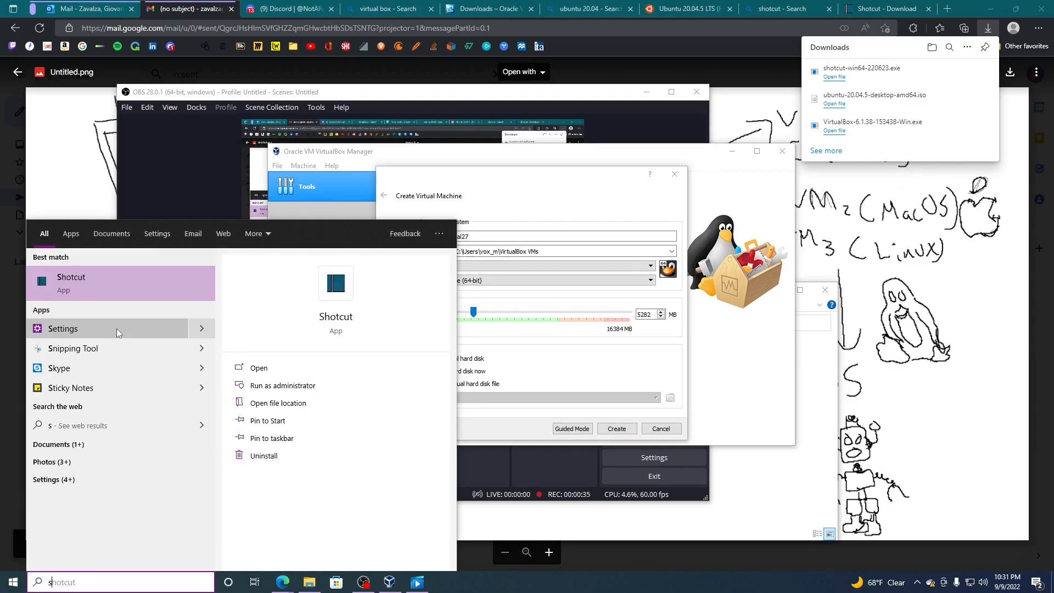
{"action": "type", "text": "etting"}
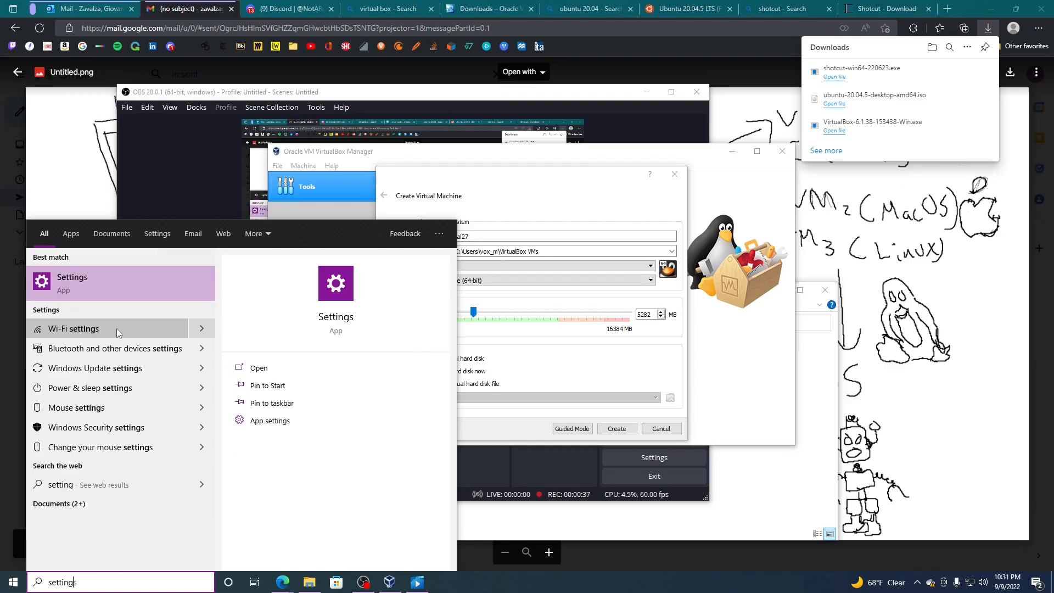
{"action": "left_click", "coordinate": [120, 285]}
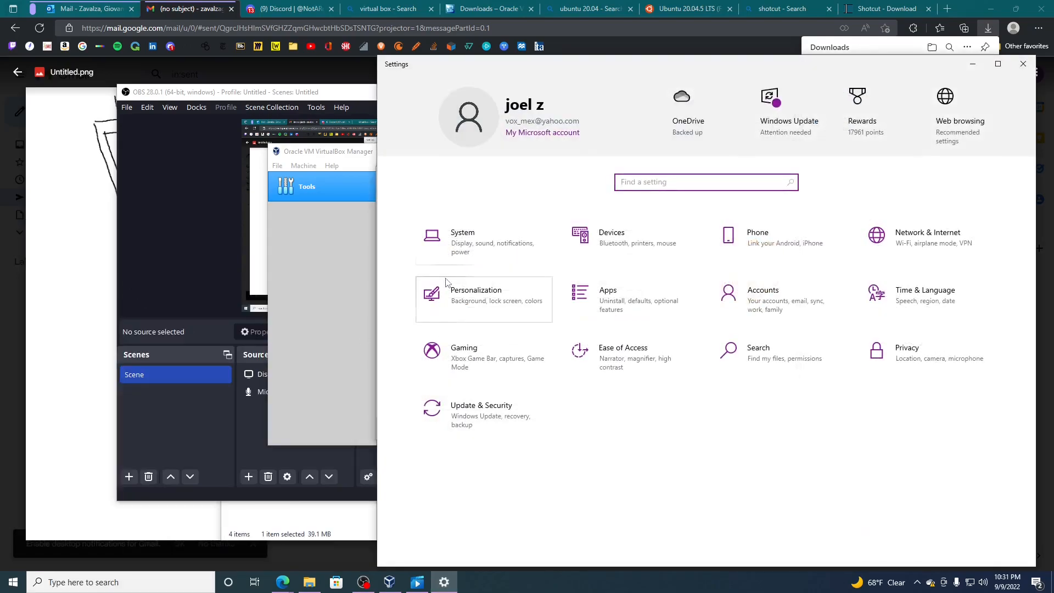
{"action": "left_click", "coordinate": [461, 266]}
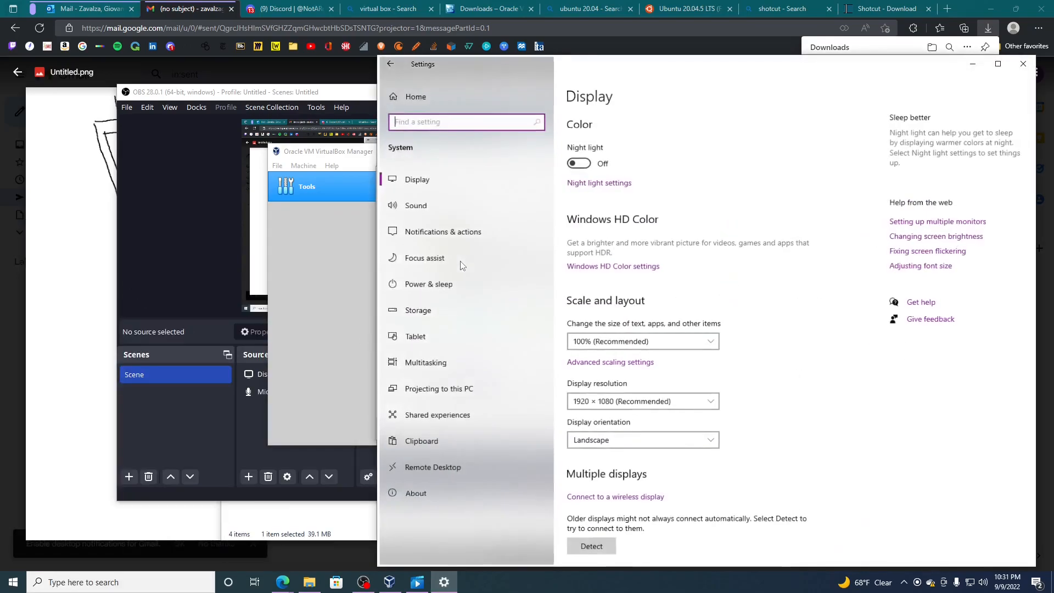
{"action": "left_click", "coordinate": [431, 495]}
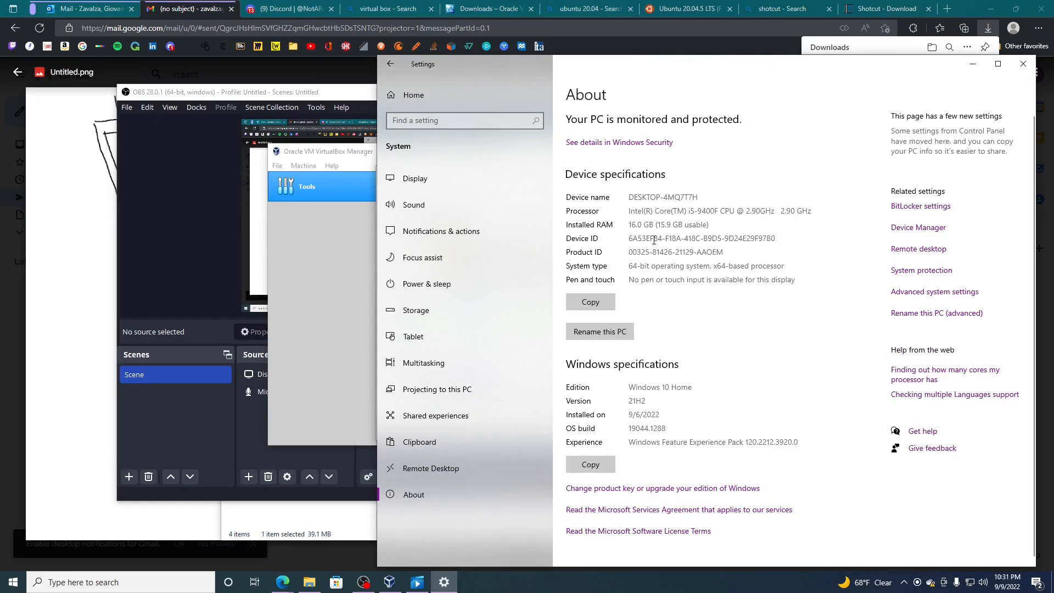
{"action": "left_click_drag", "start_coordinate": [631, 228], "coordinate": [700, 226]}
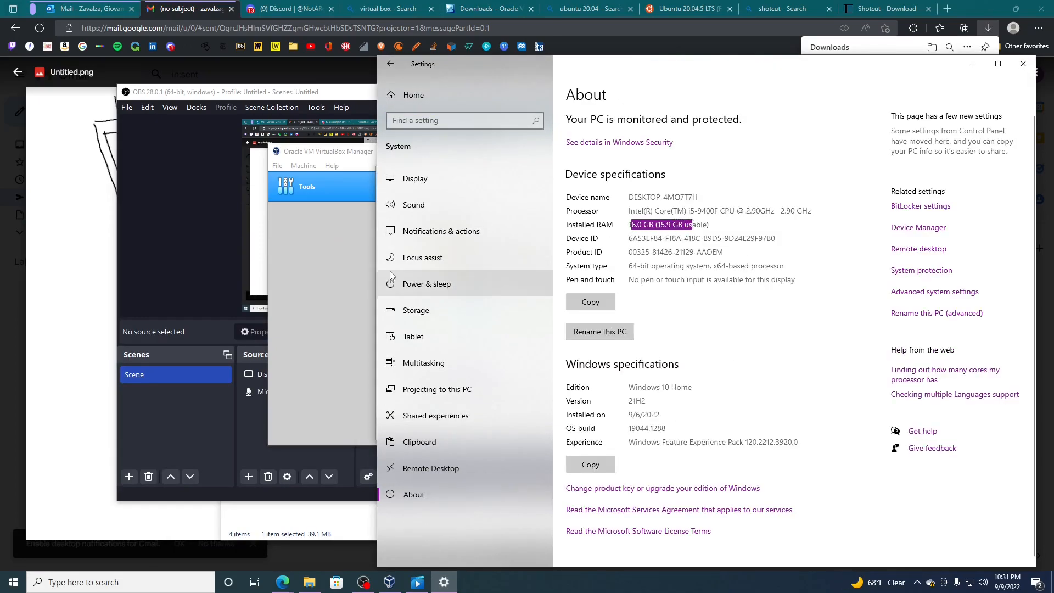
- Return to the new virtual machine form, try 8192 MB of memory, and switch to Guided Mode and back to Expert Mode
{"action": "left_click", "coordinate": [348, 281]}
{"action": "left_click_drag", "start_coordinate": [473, 312], "coordinate": [515, 329]}
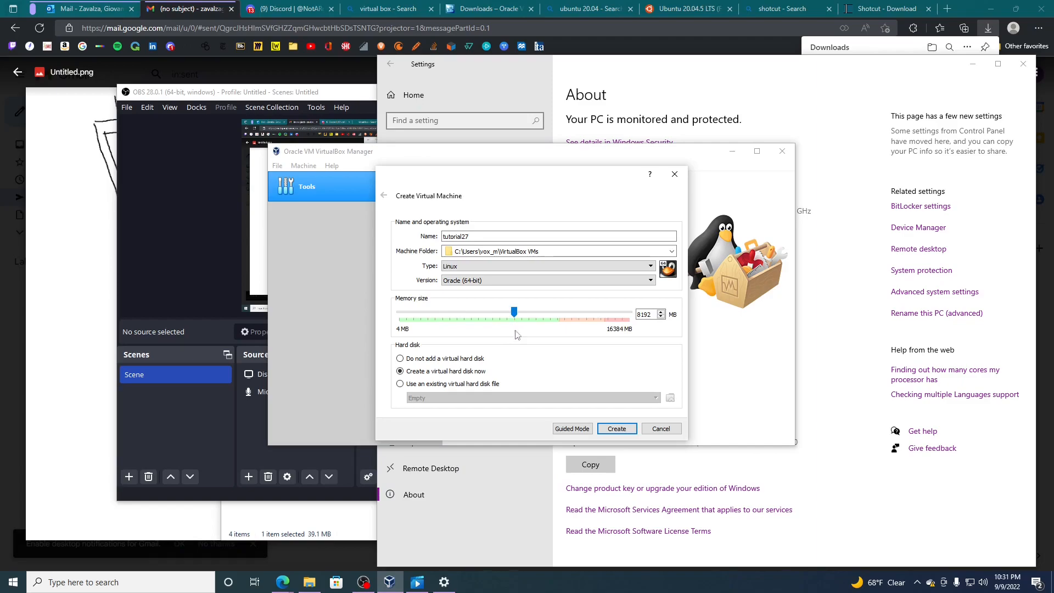
{"action": "left_click", "coordinate": [582, 431]}
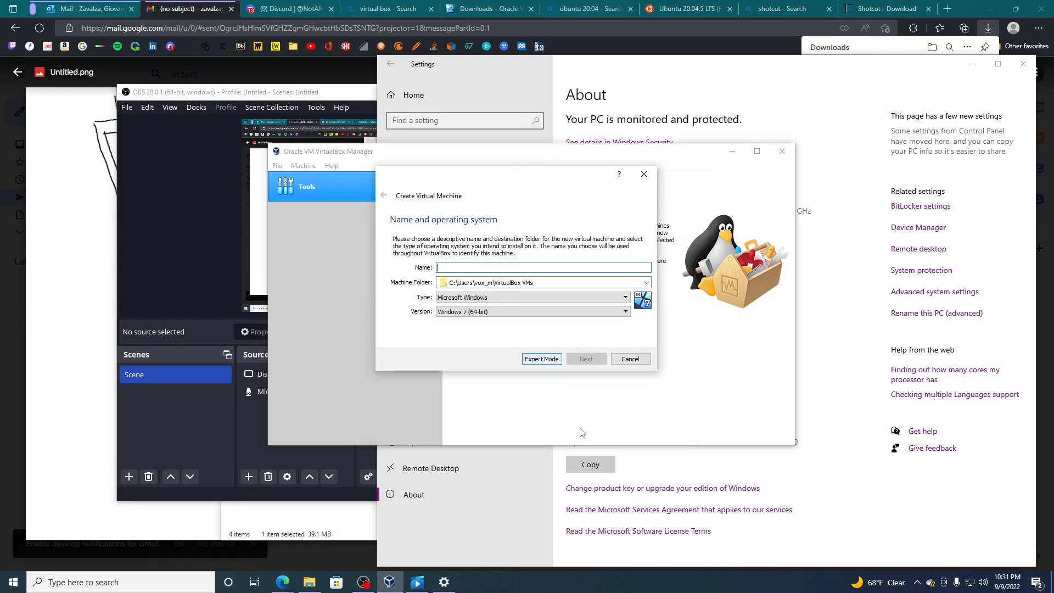
{"action": "left_click", "coordinate": [542, 361]}
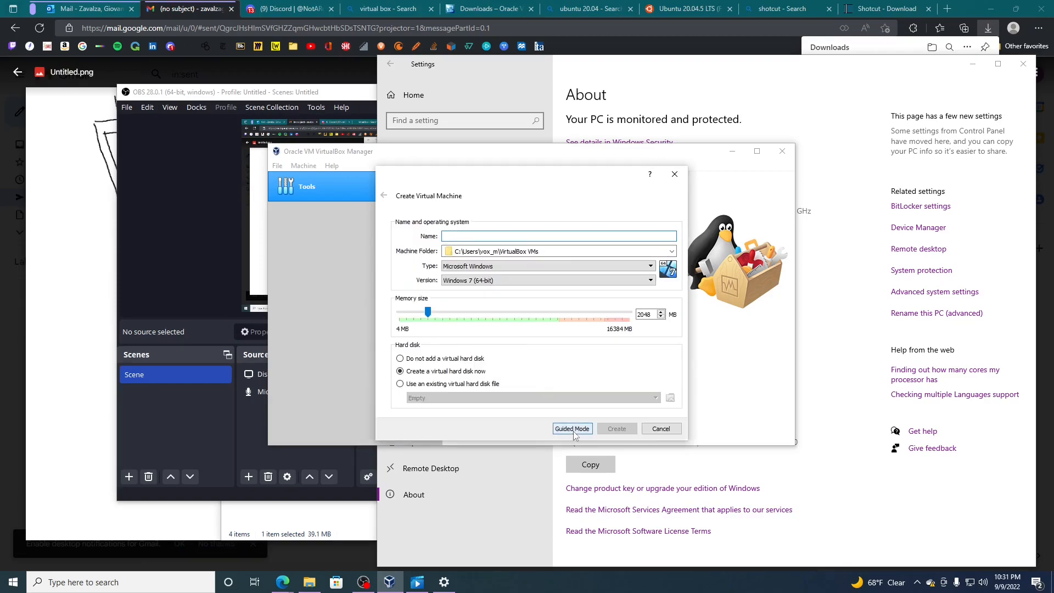
- Name the virtual machine tutorial9, give it 8192 MB of memory, and proceed to creating its virtual hard disk
{"action": "type", "text": "tutorial9"}
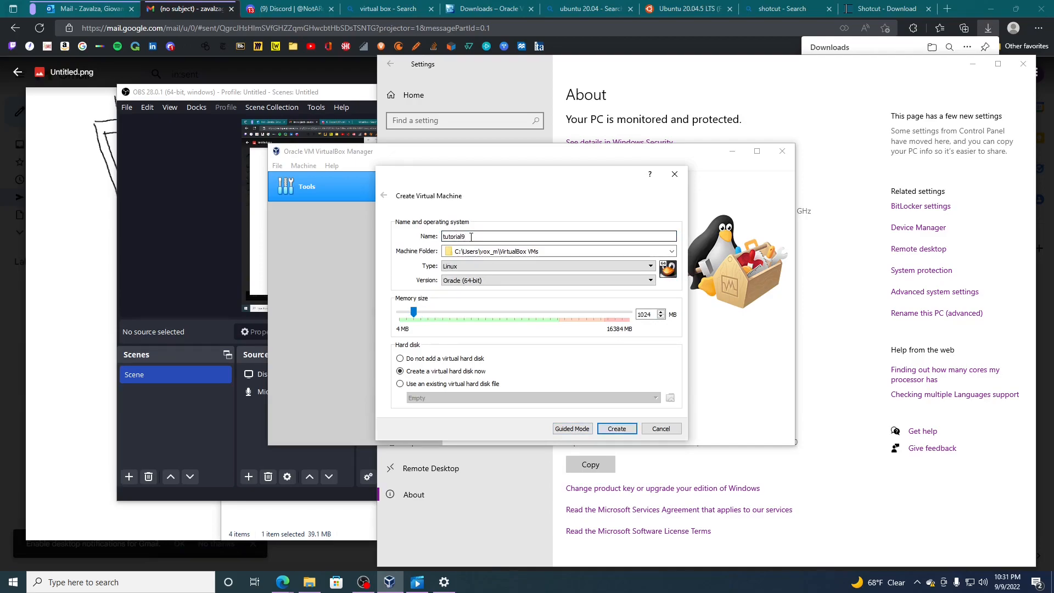
{"action": "left_click_drag", "start_coordinate": [415, 310], "coordinate": [517, 325]}
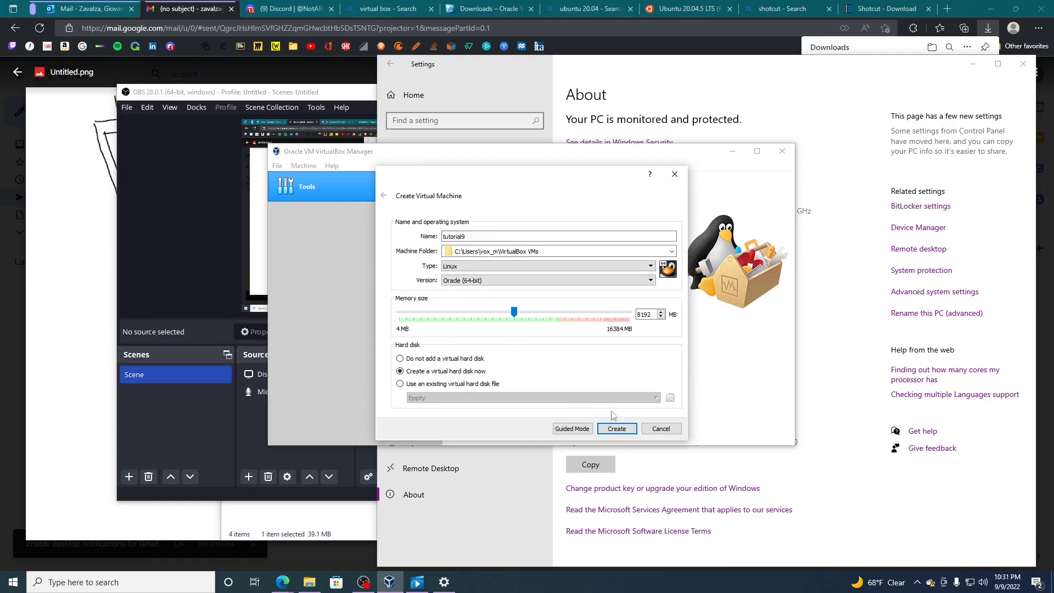
{"action": "left_click", "coordinate": [617, 431]}
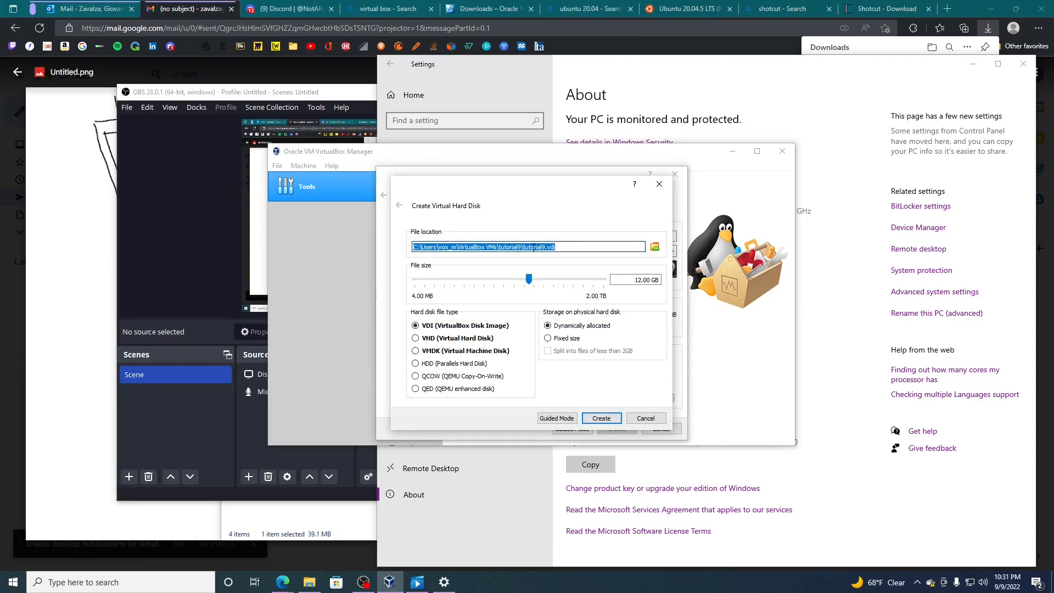
- Set the file size of the new virtual hard disk to 34.88 GB
{"action": "left_click_drag", "start_coordinate": [529, 281], "coordinate": [547, 283]}
{"action": "left_click", "coordinate": [417, 246]}
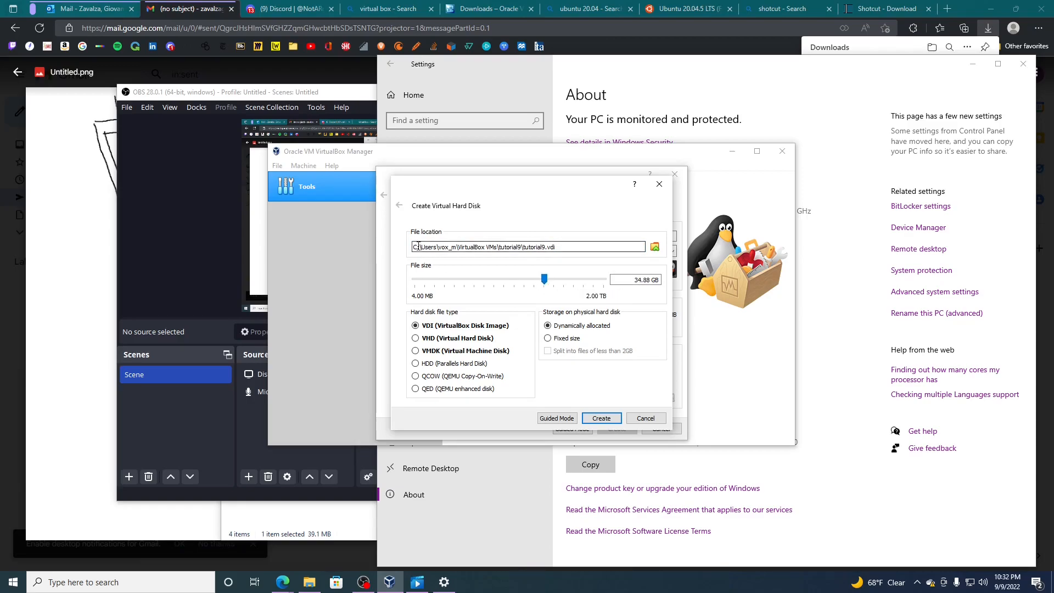
- Check the free space on the Windows (C:) drive in File Explorer and return to the virtual hard disk settings
{"action": "left_click", "coordinate": [309, 582]}
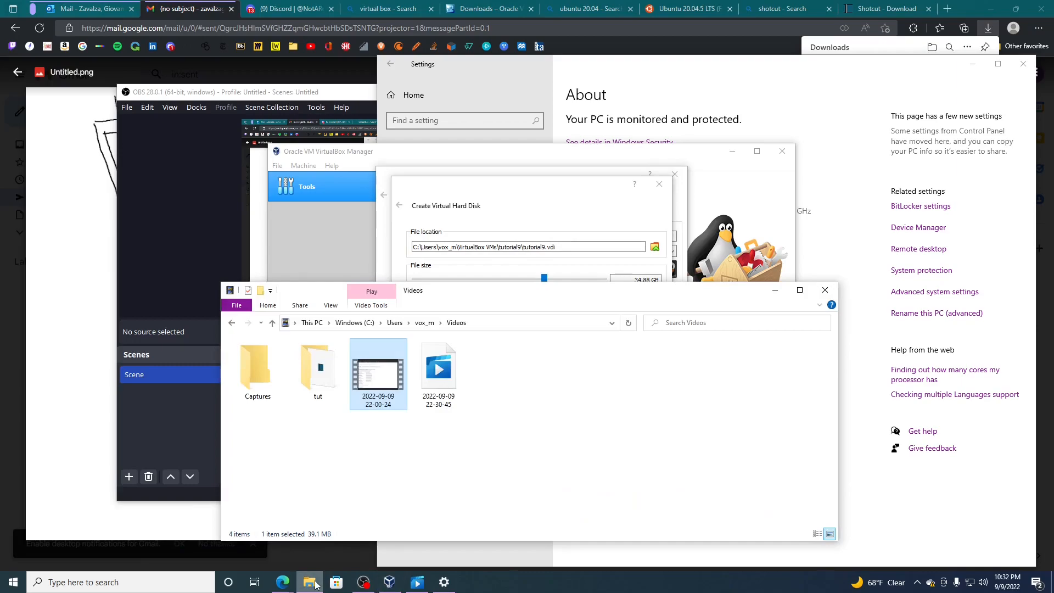
{"action": "left_click", "coordinate": [316, 322]}
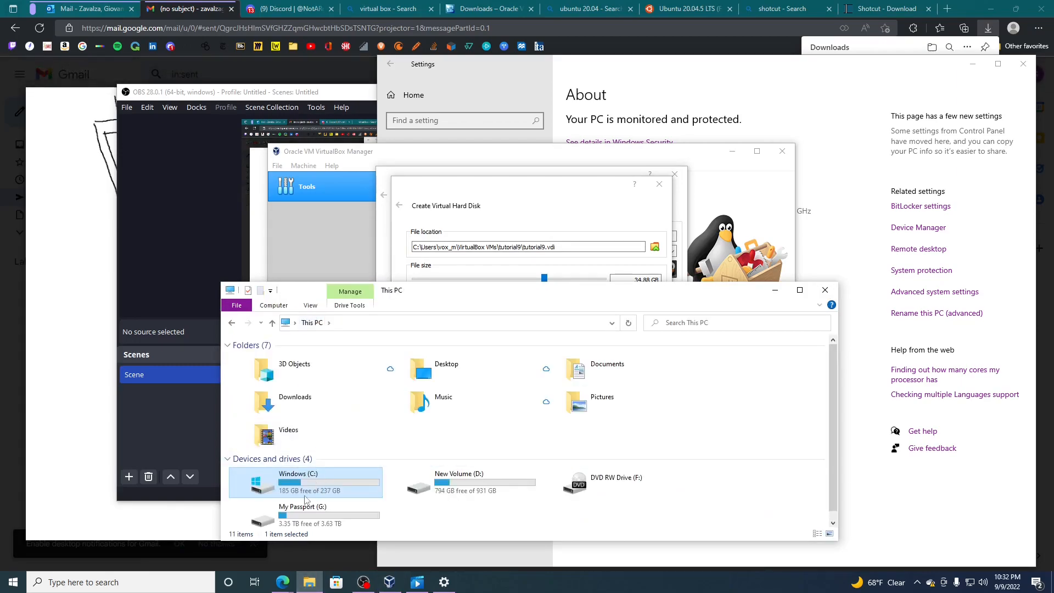
{"action": "left_click", "coordinate": [602, 222]}
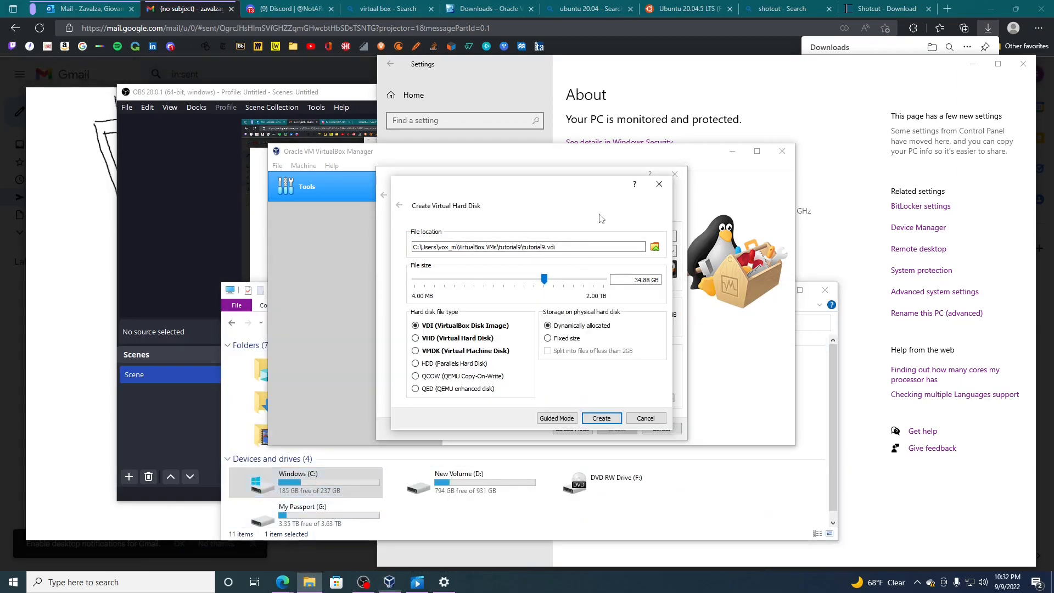
- Set the file size of the virtual hard disk to 41.95 GB and create the disk
{"action": "left_click_drag", "start_coordinate": [547, 285], "coordinate": [551, 286]}
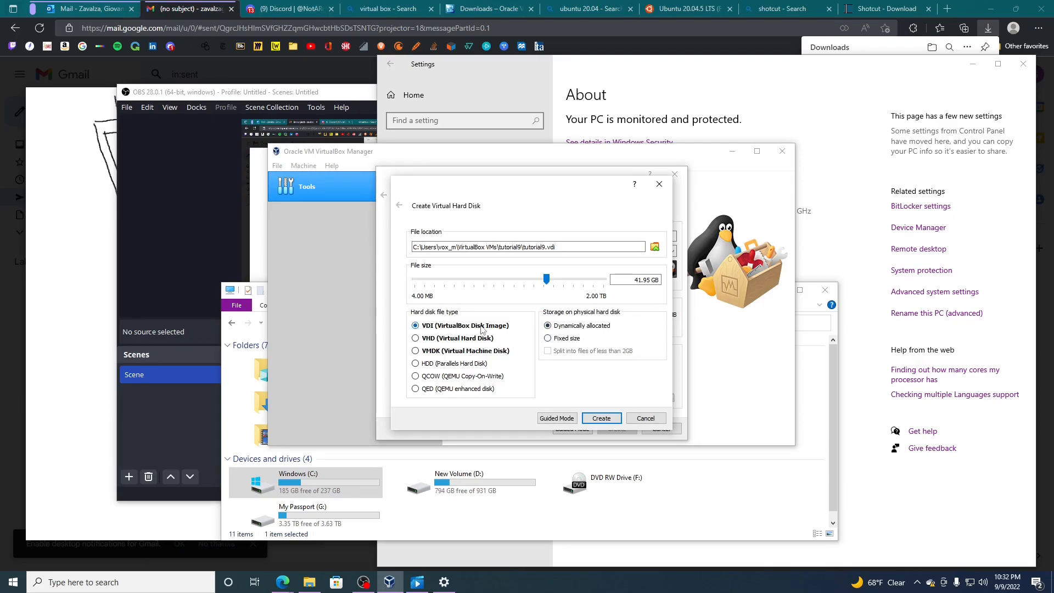
{"action": "left_click", "coordinate": [602, 421]}
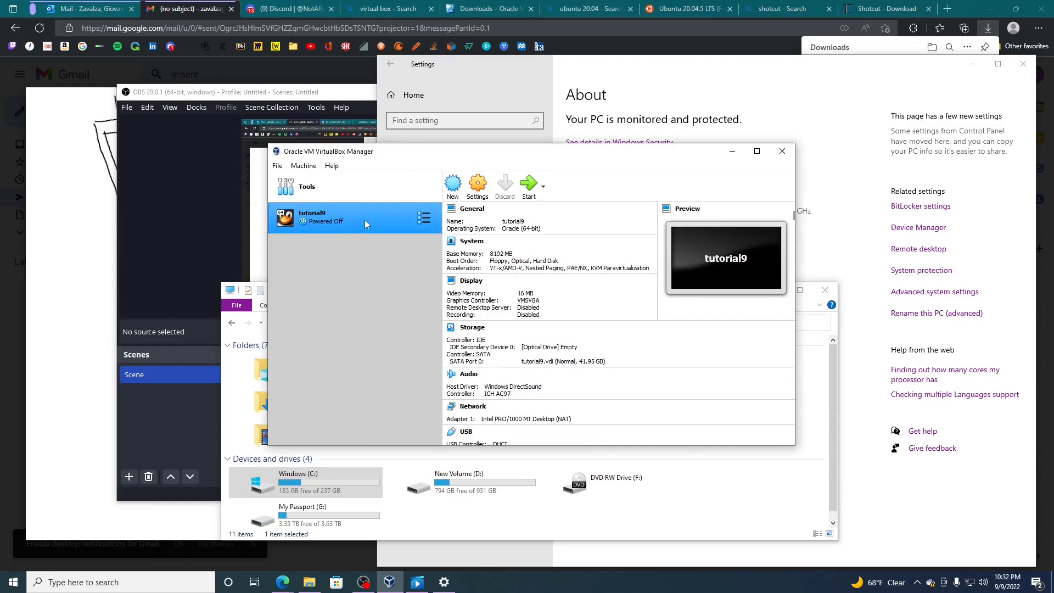
- Close the Oracle VM VirtualBox Manager and open it again from the Windows search
{"action": "left_click", "coordinate": [782, 151]}
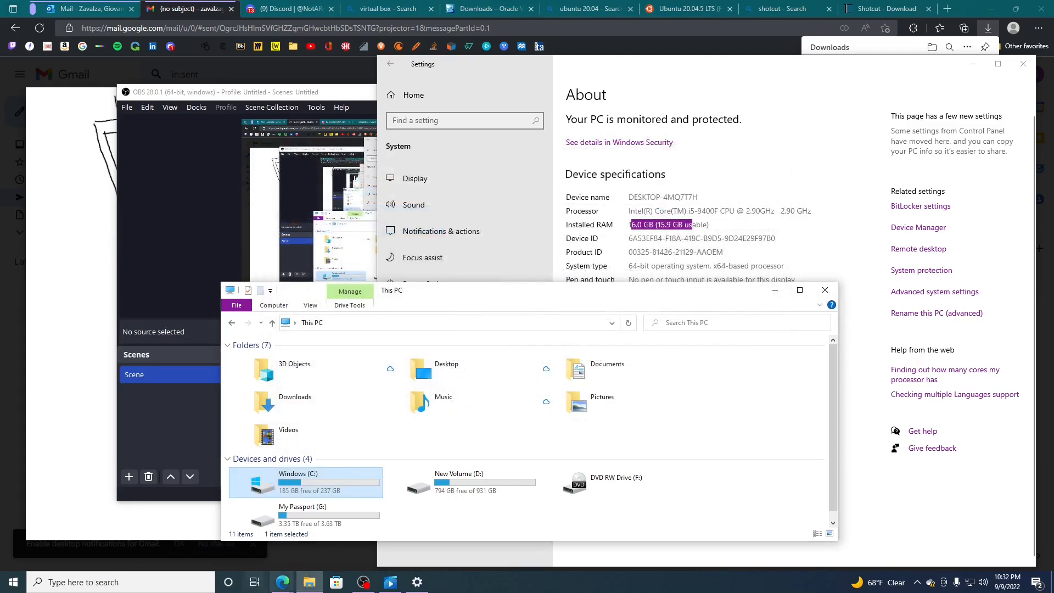
{"action": "left_click", "coordinate": [193, 589]}
{"action": "type", "text": "or"}
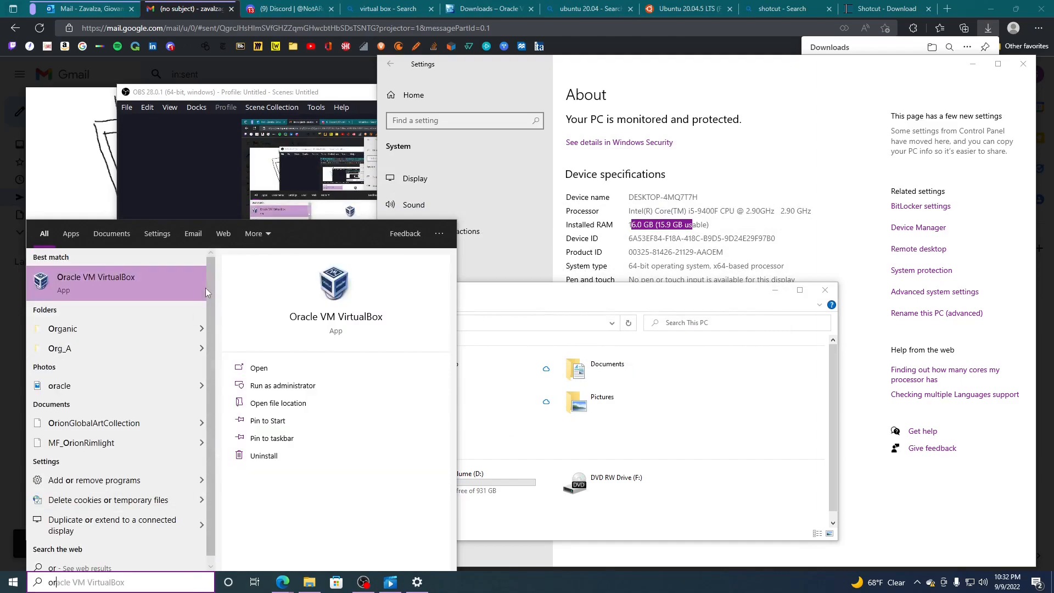
{"action": "left_click", "coordinate": [162, 283]}
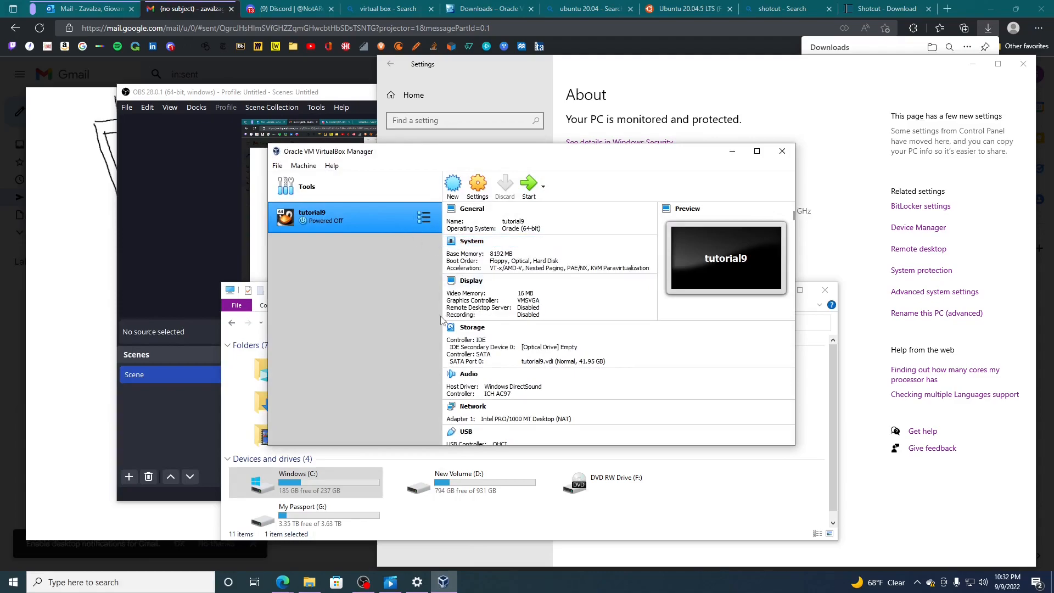
- Start the tutorial9 virtual machine with ubuntu-20.04.5-desktop-amd64 from the Downloads folder as its start-up disk
{"action": "left_click", "coordinate": [528, 189]}
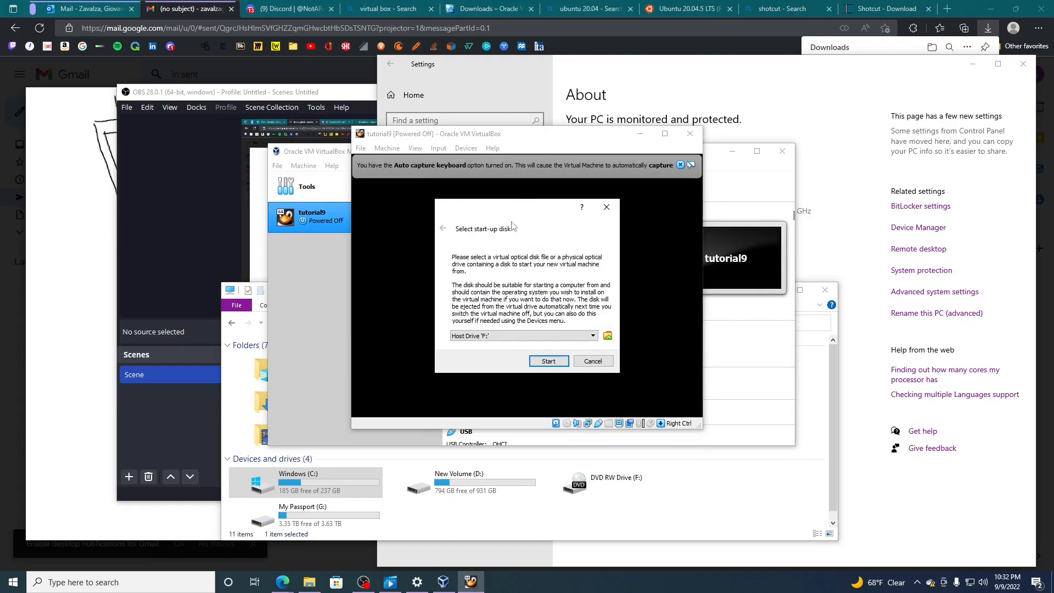
{"action": "left_click", "coordinate": [608, 336]}
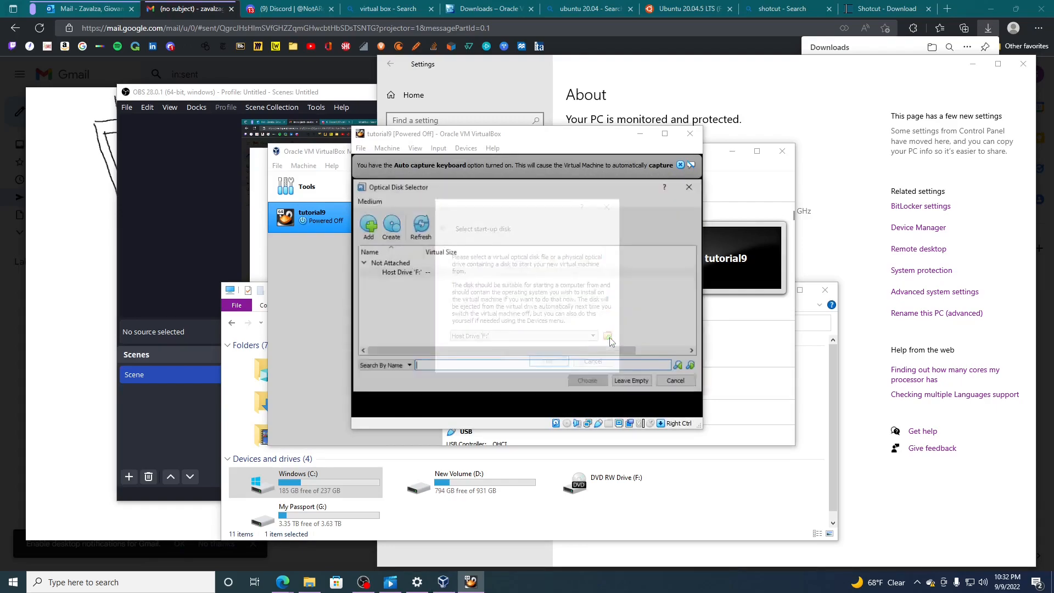
{"action": "left_click", "coordinate": [367, 223]}
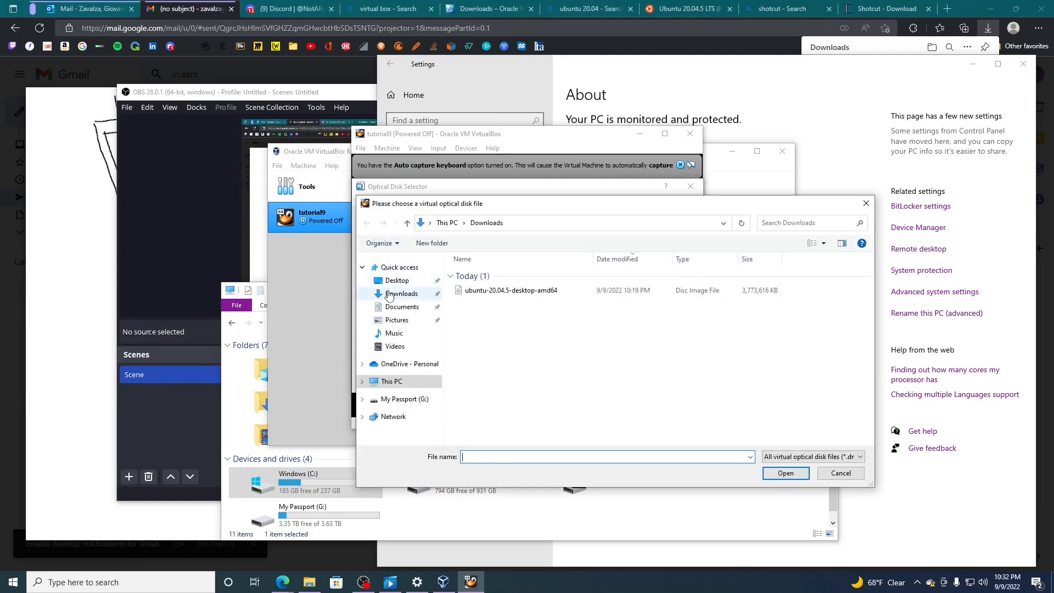
{"action": "left_click", "coordinate": [389, 295]}
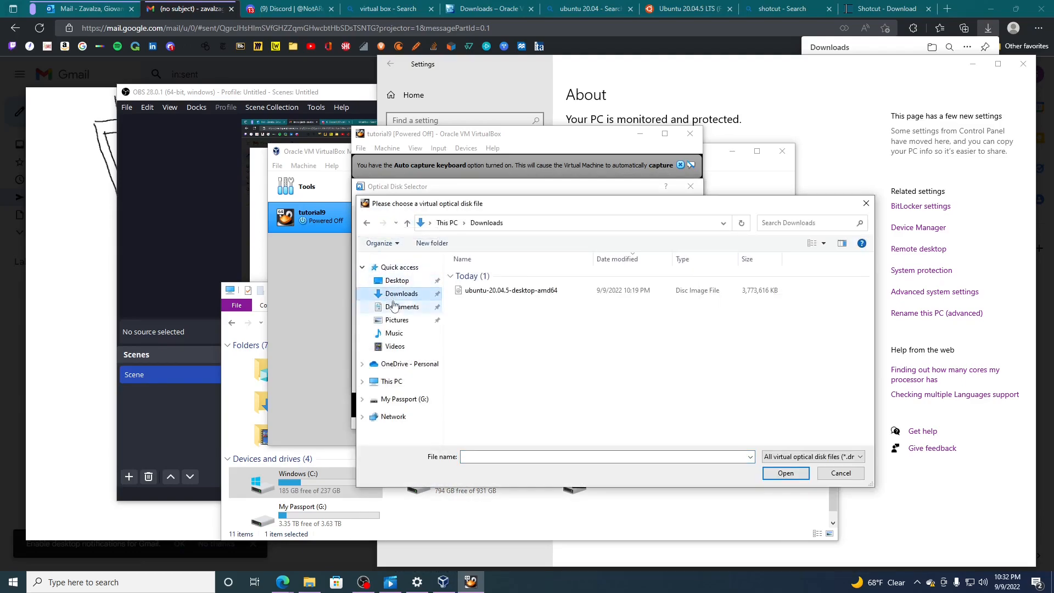
{"action": "left_click", "coordinate": [577, 294]}
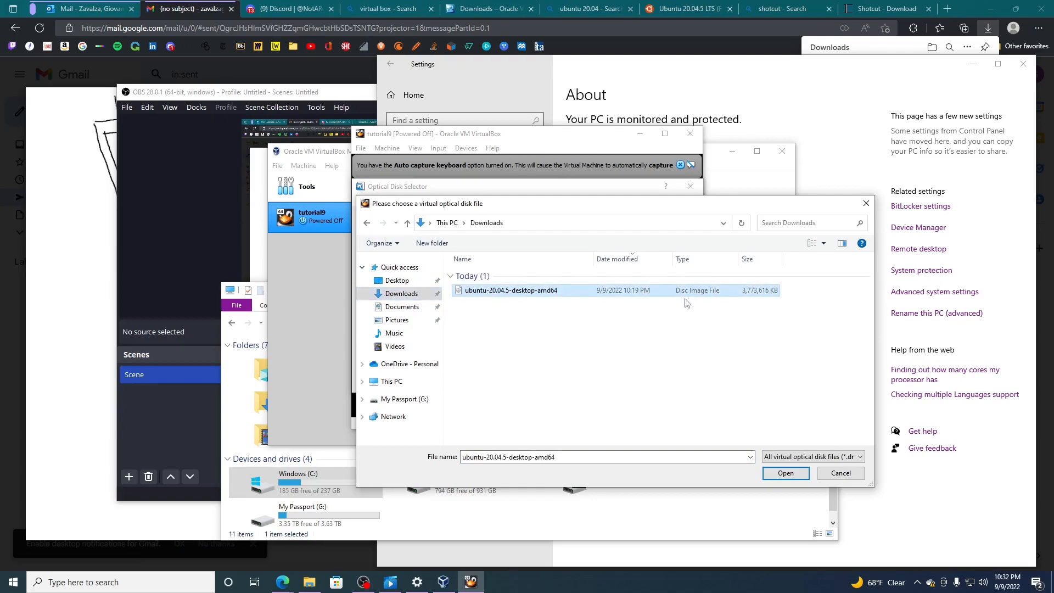
{"action": "left_click", "coordinate": [793, 474]}
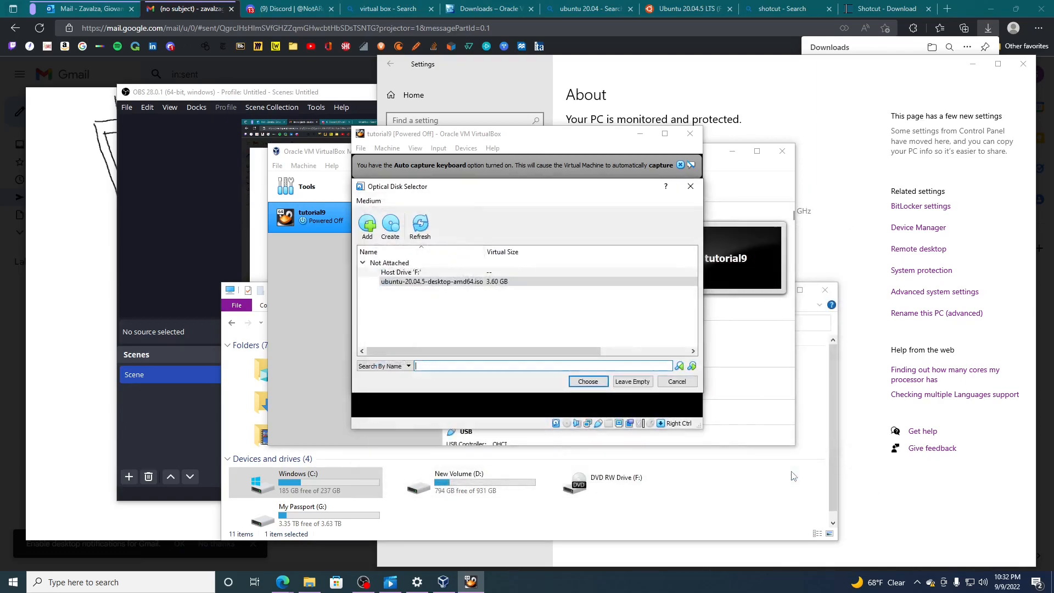
{"action": "left_click", "coordinate": [585, 383]}
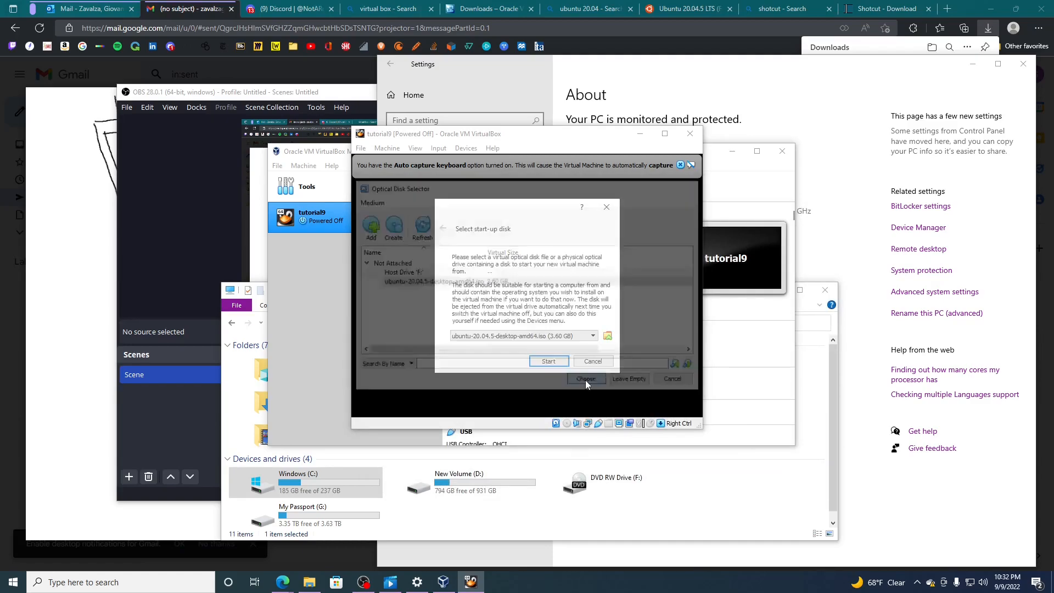
{"action": "left_click", "coordinate": [555, 364]}
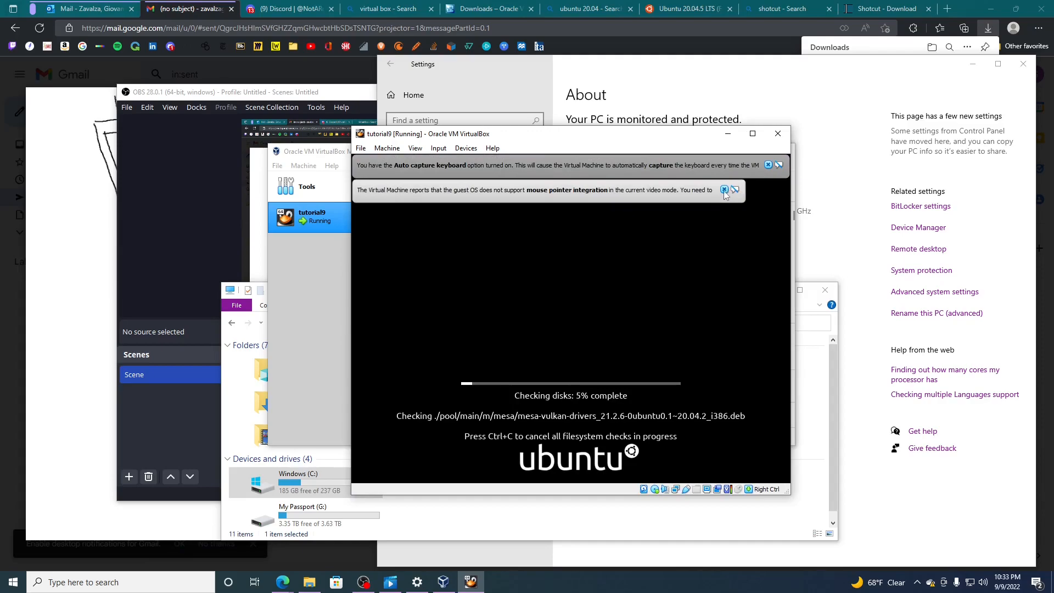
- Dismiss the pointer integration and keyboard capture notices and switch the virtual machine window to Scaled Mode
{"action": "left_click", "coordinate": [723, 190]}
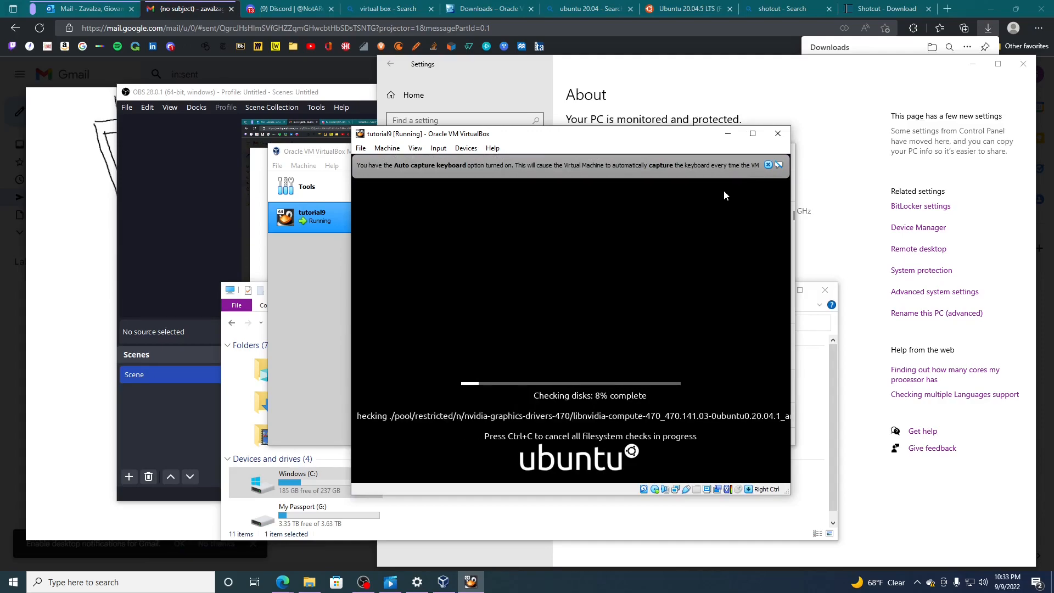
{"action": "left_click", "coordinate": [768, 163]}
{"action": "left_click", "coordinate": [415, 148]}
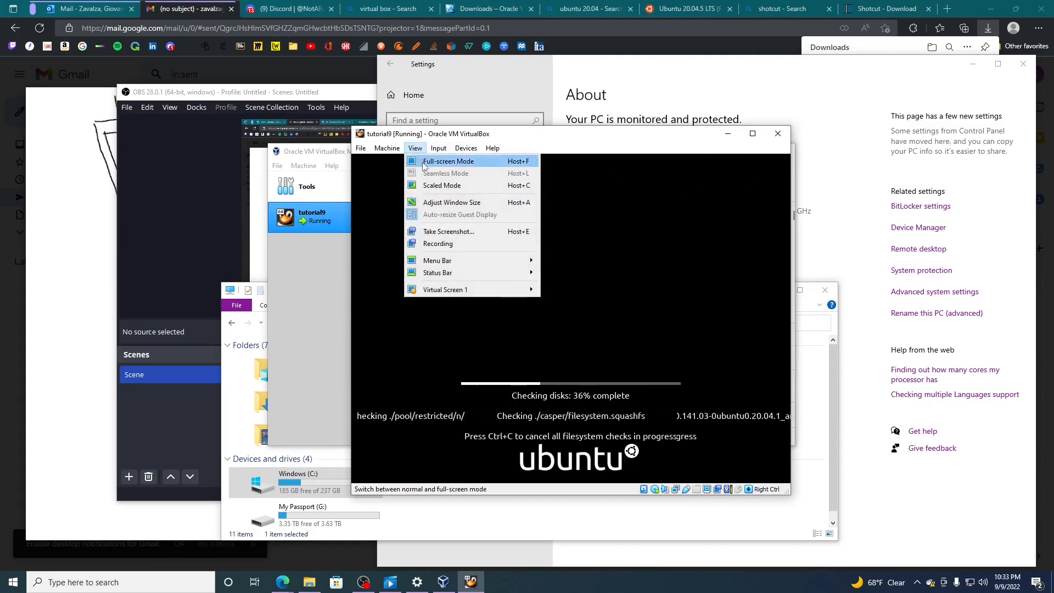
{"action": "left_click", "coordinate": [443, 187]}
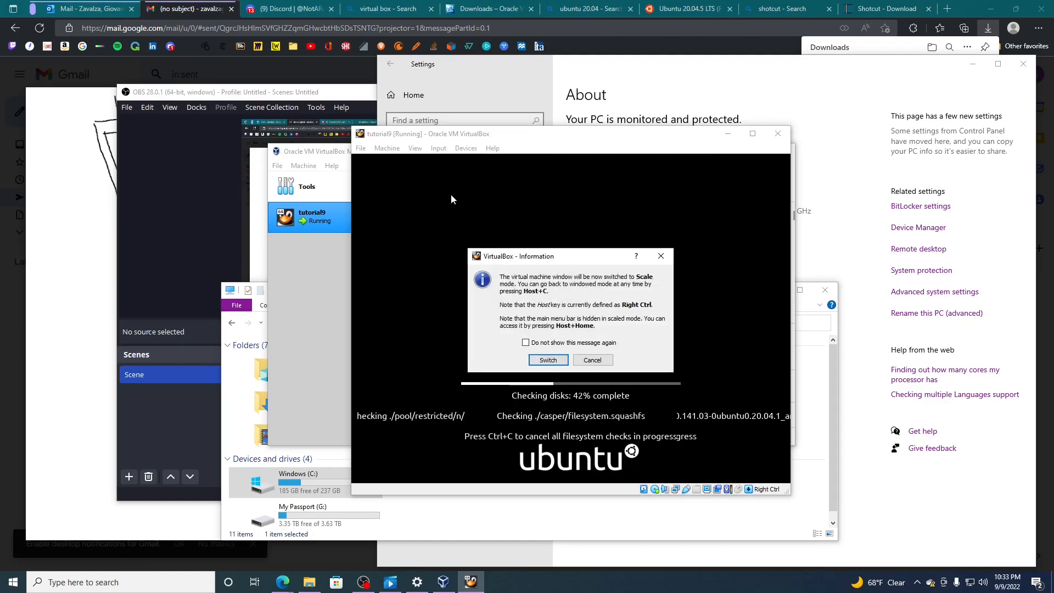
{"action": "left_click", "coordinate": [547, 360]}
- Enlarge the tutorial9 window to cover most of the desktop and dismiss the mouse pointer integration notices
{"action": "left_click_drag", "start_coordinate": [696, 416], "coordinate": [977, 537]}
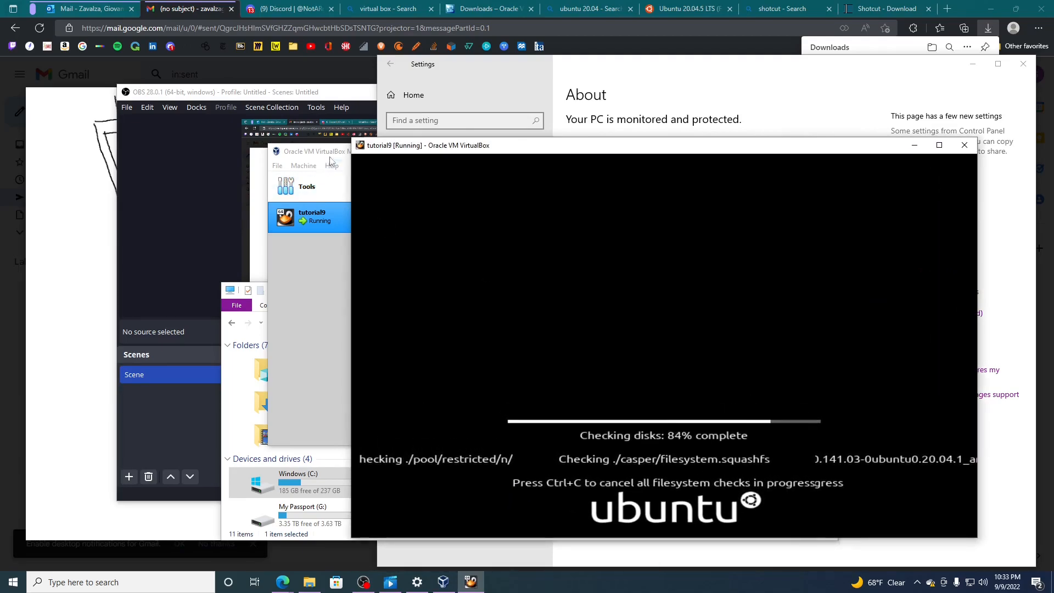
{"action": "left_click_drag", "start_coordinate": [348, 139], "coordinate": [136, 7]}
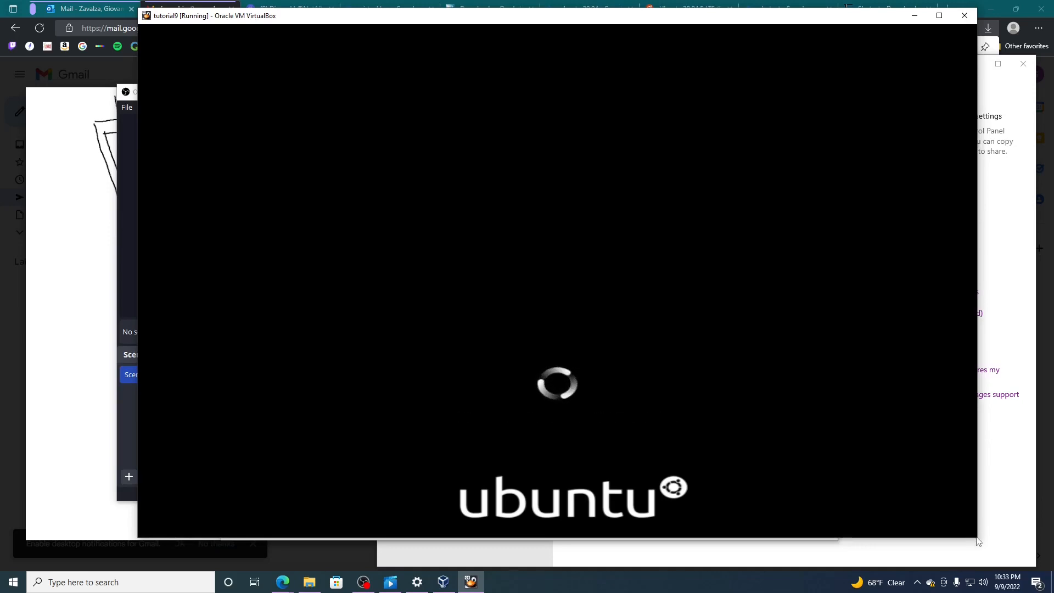
{"action": "left_click_drag", "start_coordinate": [978, 538], "coordinate": [991, 549]}
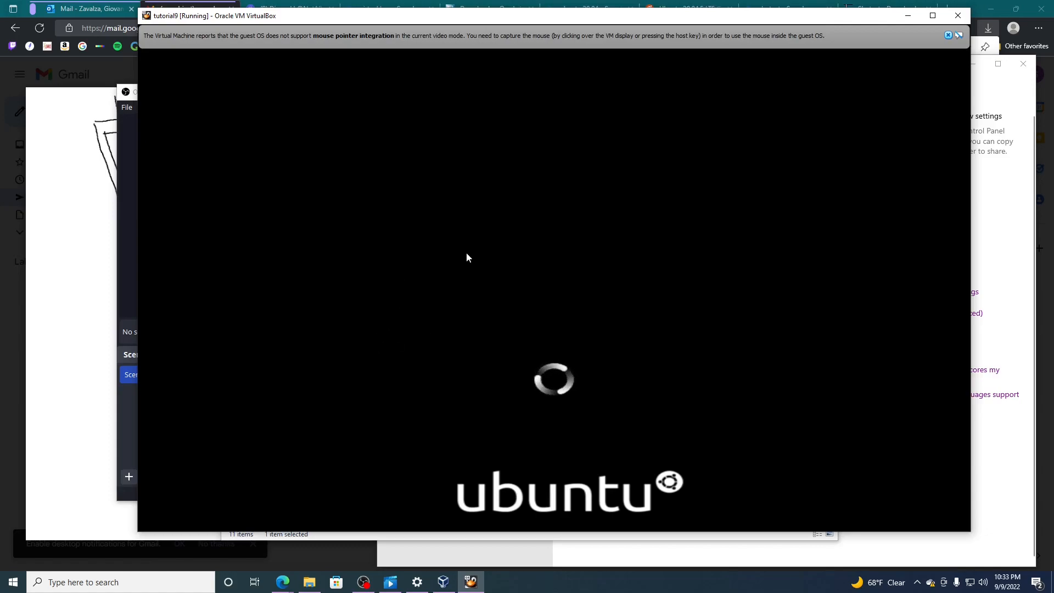
{"action": "left_click", "coordinate": [948, 35]}
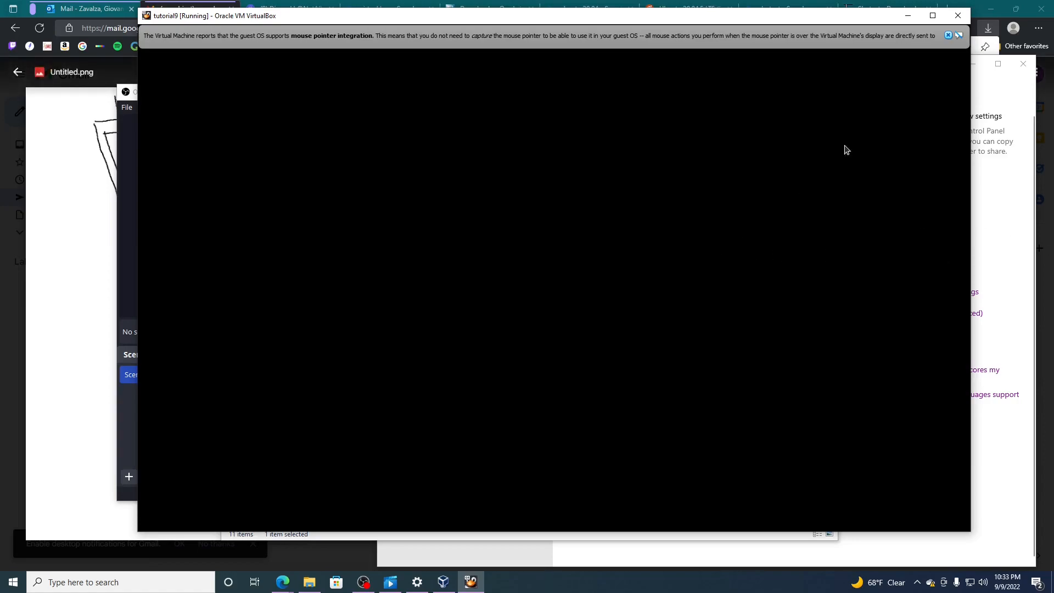
{"action": "left_click", "coordinate": [948, 35]}
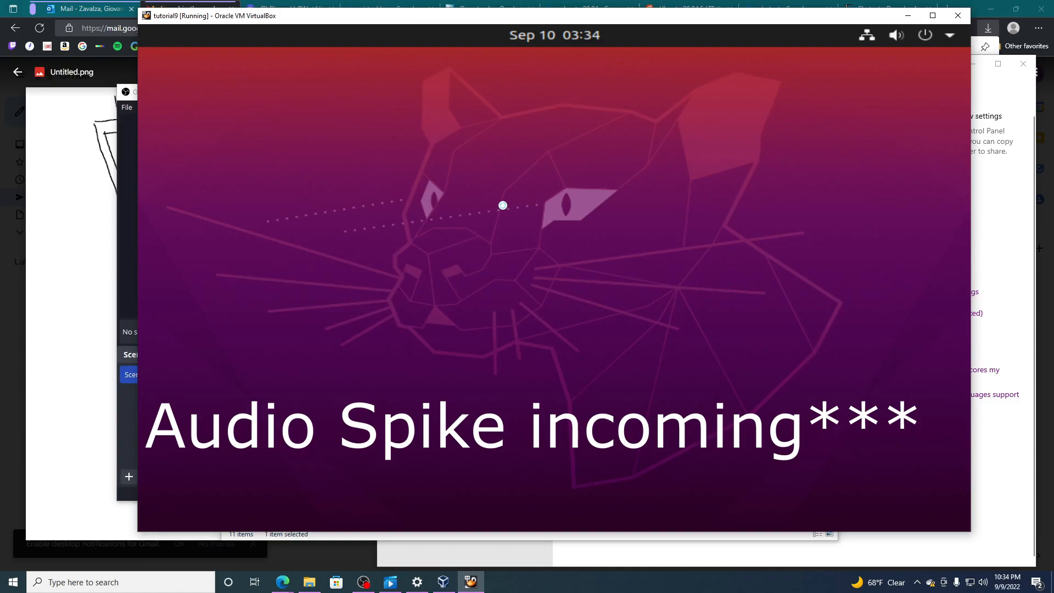
- Check the recording status and audio levels in OBS and return to the tutorial9 virtual machine
{"action": "left_click", "coordinate": [124, 276]}
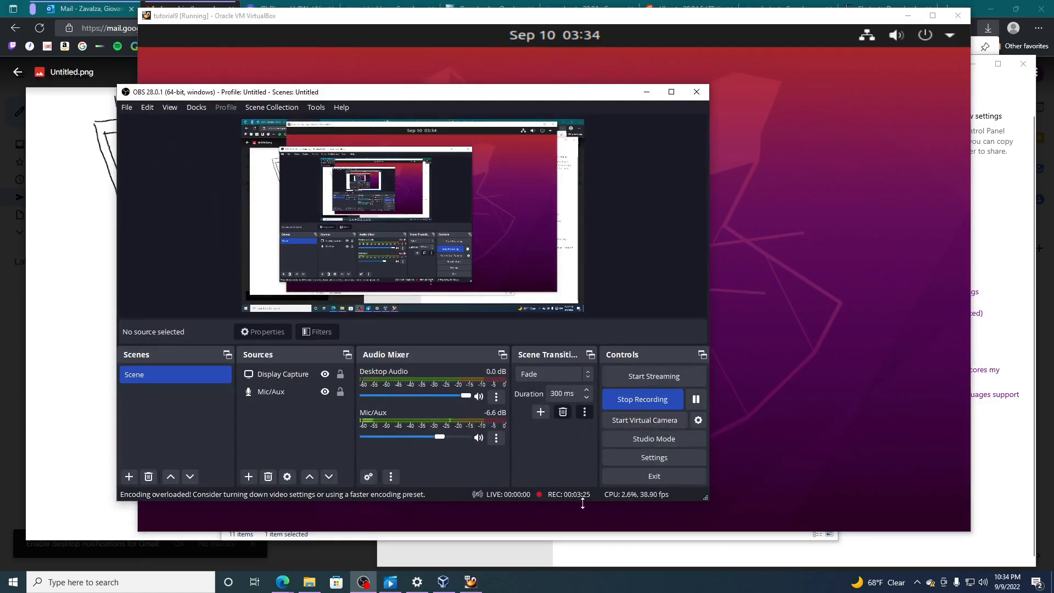
{"action": "left_click", "coordinate": [827, 439]}
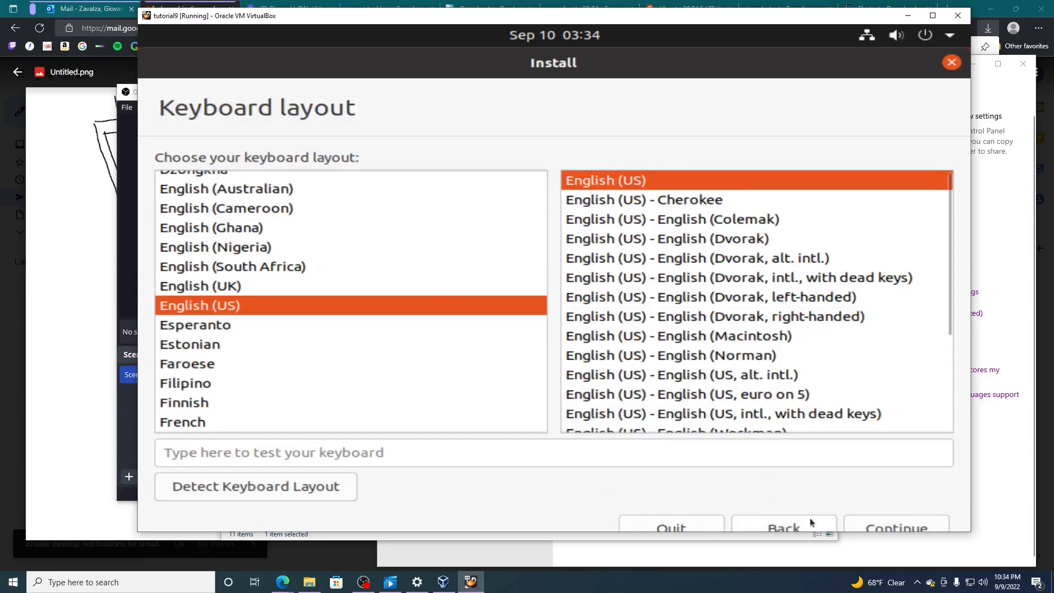
- Accept the English (US) keyboard layout, shorten the virtual machine window, and continue with Normal installation and updates downloaded during installation
{"action": "left_click", "coordinate": [865, 527]}
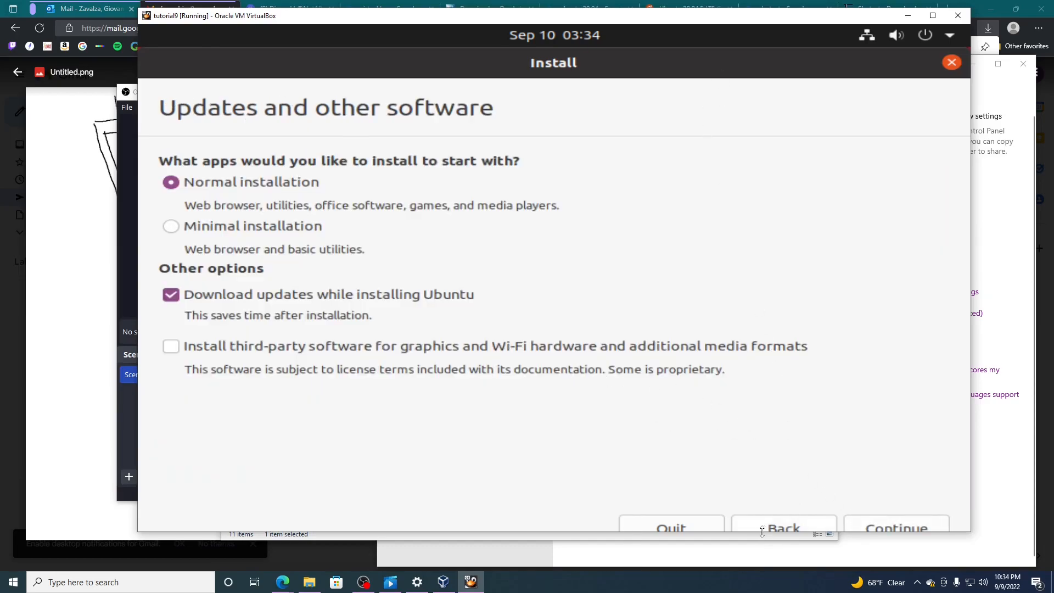
{"action": "left_click_drag", "start_coordinate": [758, 532], "coordinate": [758, 496]}
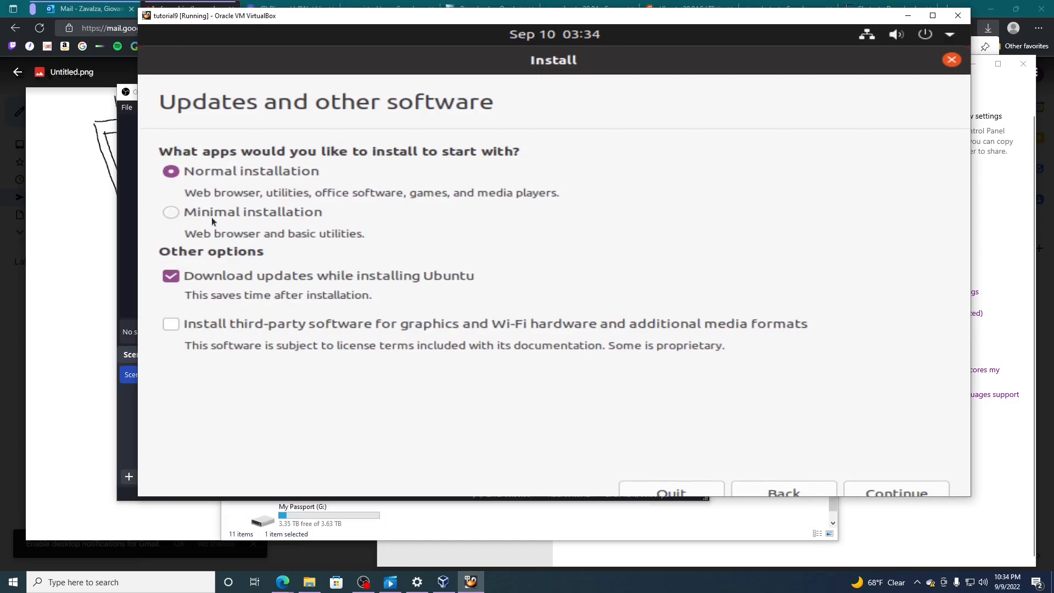
{"action": "left_click_drag", "start_coordinate": [391, 61], "coordinate": [359, 60]}
{"action": "left_click", "coordinate": [888, 495]}
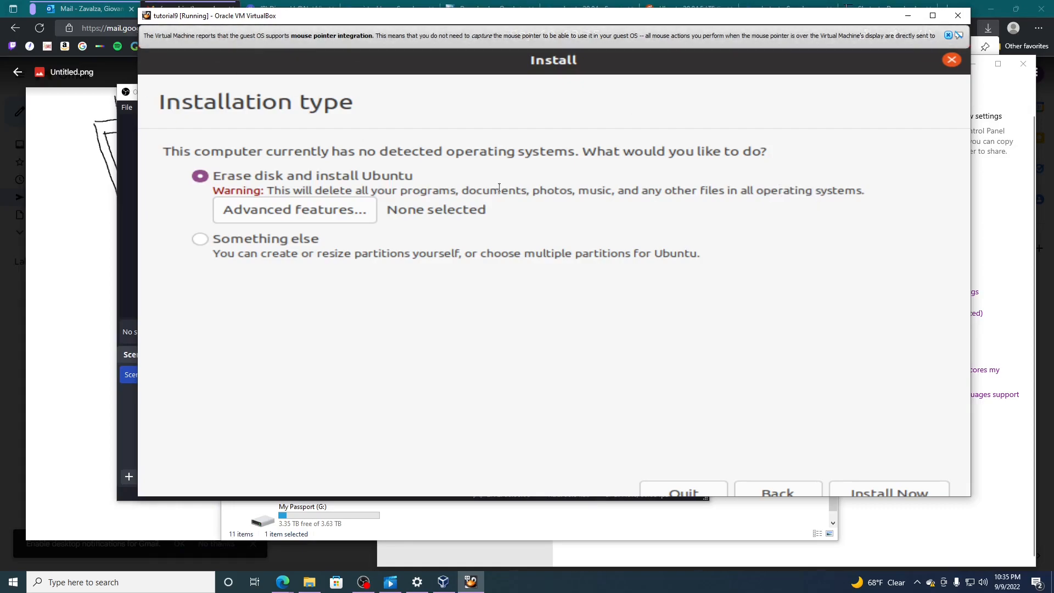
- Start the installation with Erase disk and install Ubuntu, and confirm writing the changes to the disks
{"action": "left_click", "coordinate": [884, 491]}
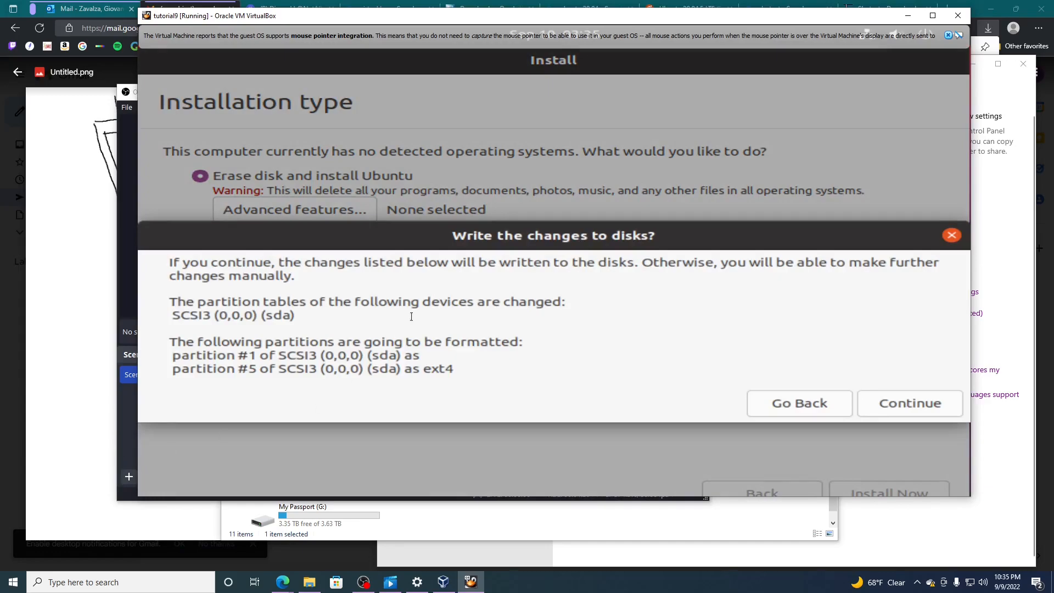
{"action": "left_click", "coordinate": [900, 398]}
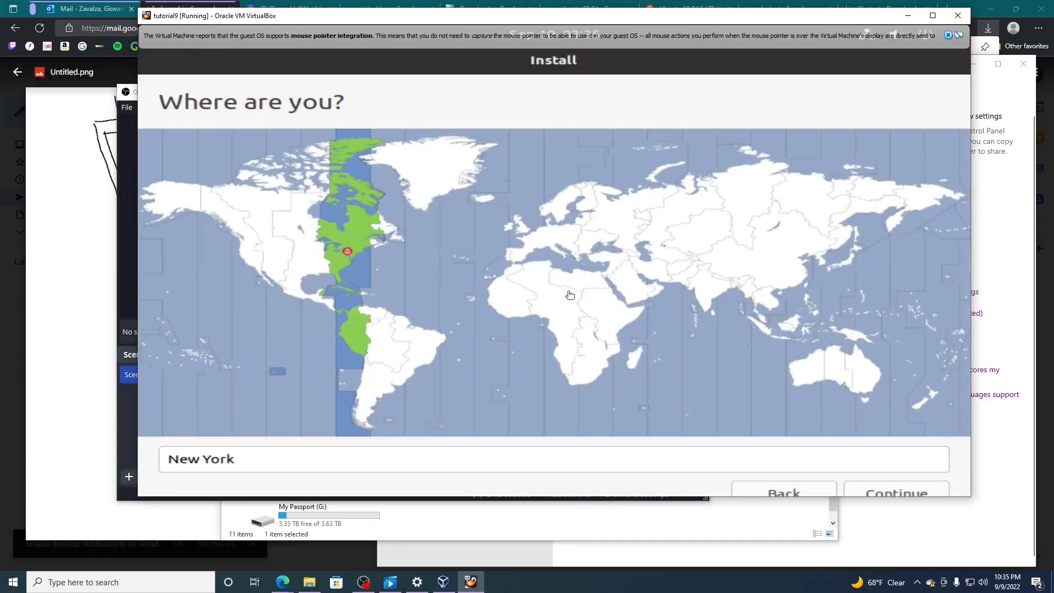
- Set the location to Chicago Time (United States) and continue to the account details
{"action": "triple_click", "coordinate": [234, 449]}
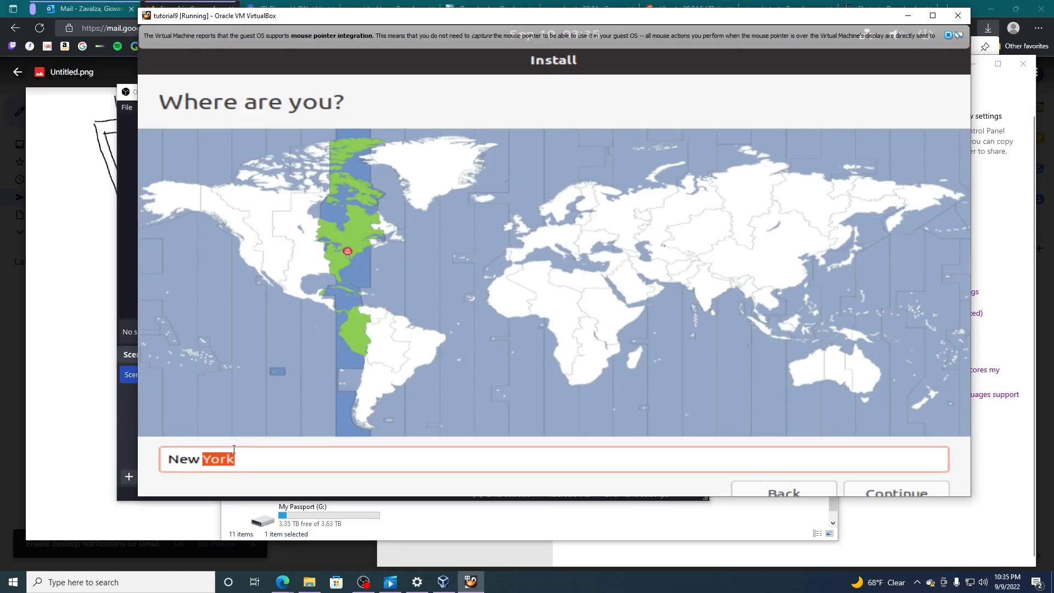
{"action": "type", "text": "Chi"}
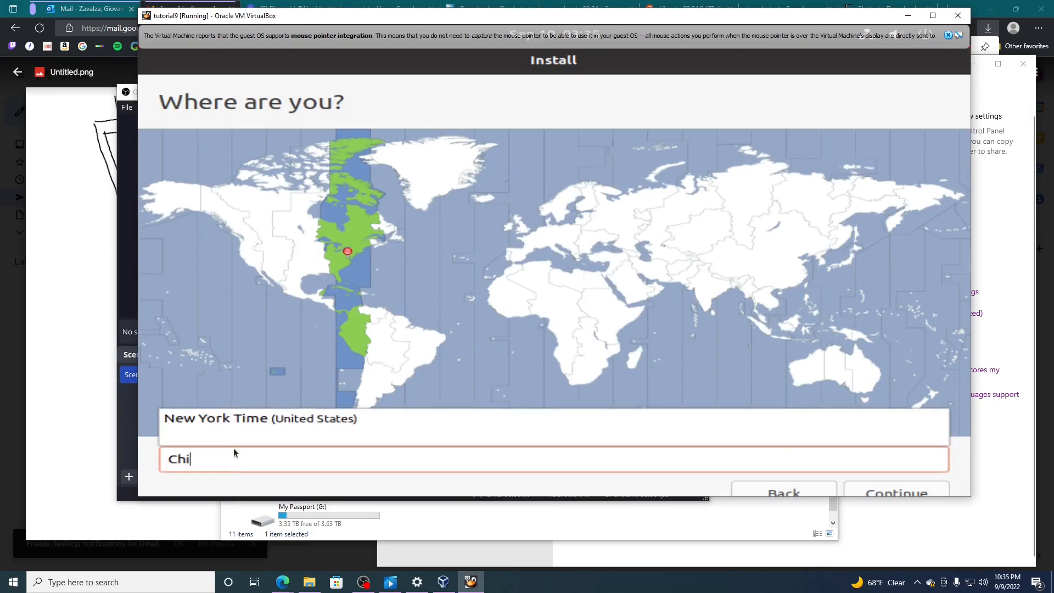
{"action": "type", "text": "ca"}
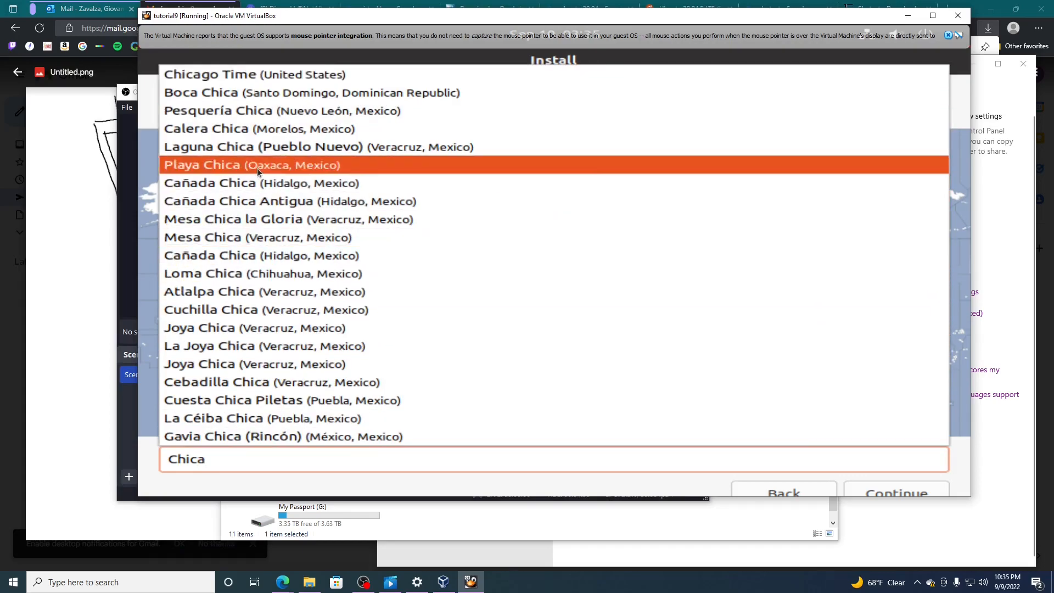
{"action": "left_click", "coordinate": [234, 75]}
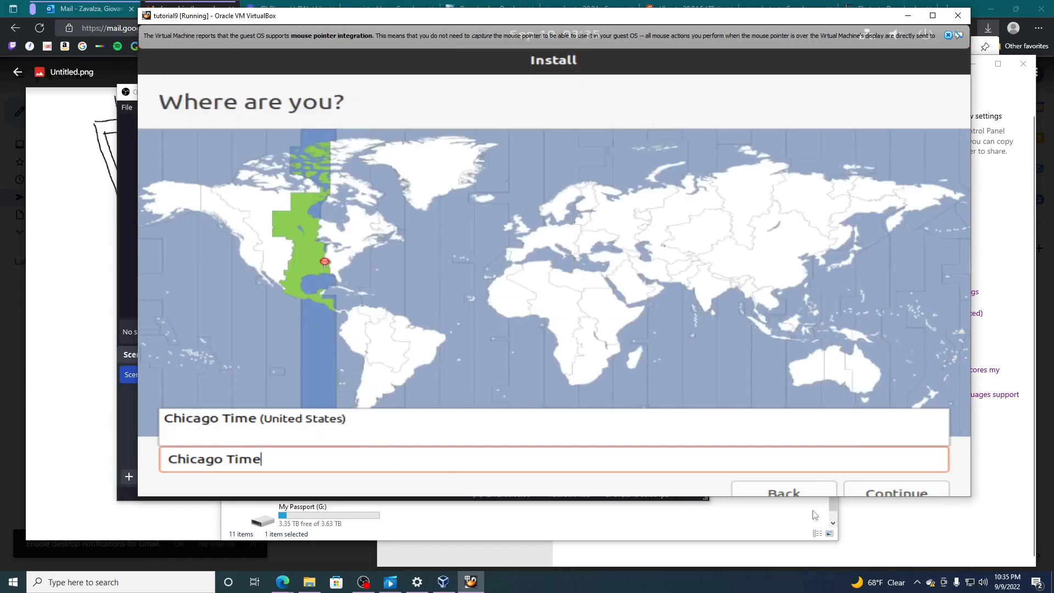
{"action": "left_click", "coordinate": [878, 493]}
{"action": "left_click", "coordinate": [879, 492]}
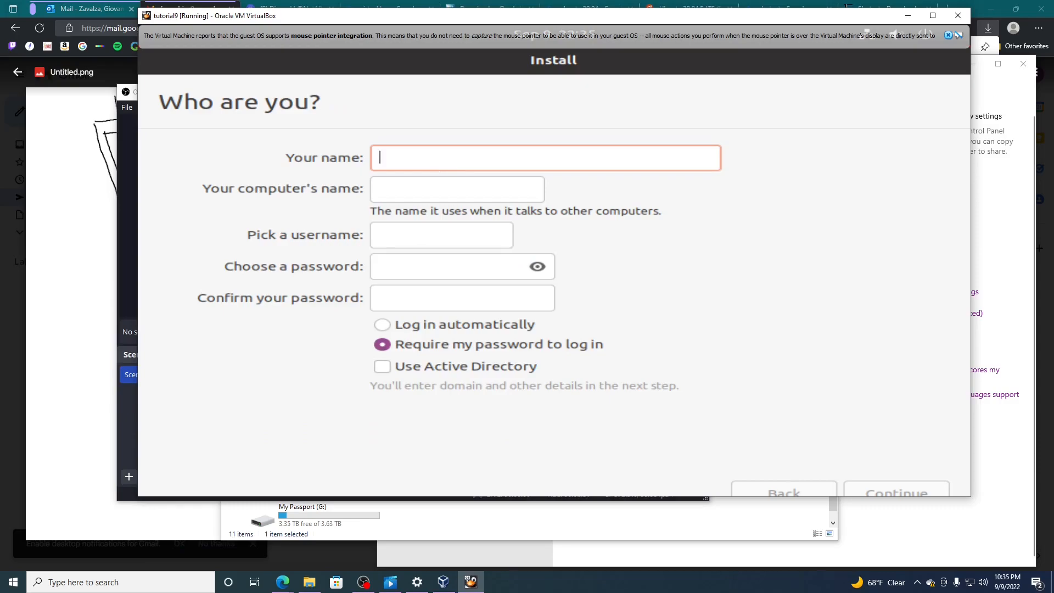
- Fill in the account's name and a shorter username on the Who are you? page
{"action": "type", "text": "gio"}
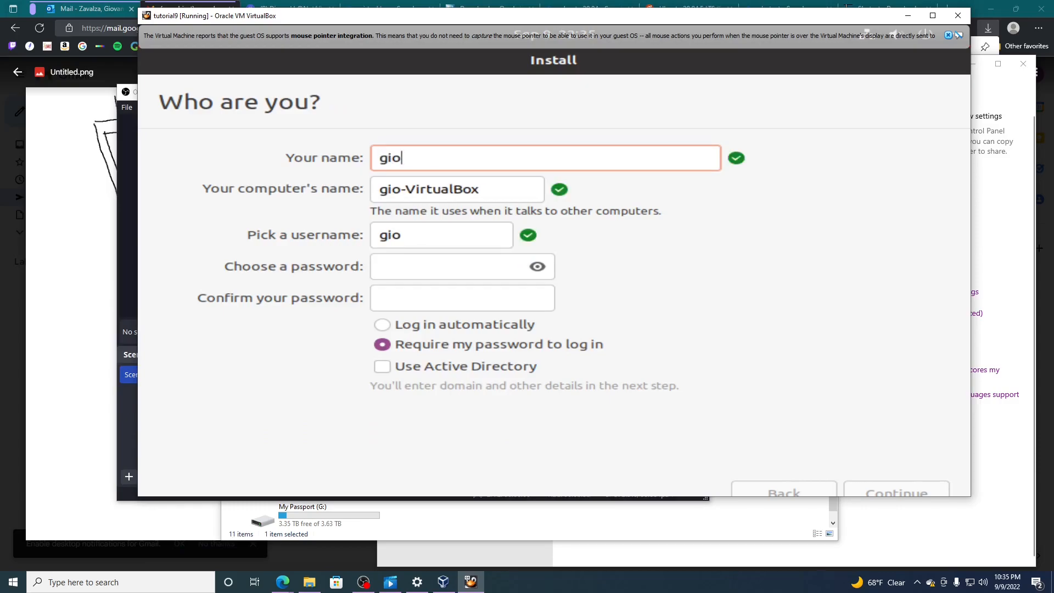
{"action": "type", "text": "vza"}
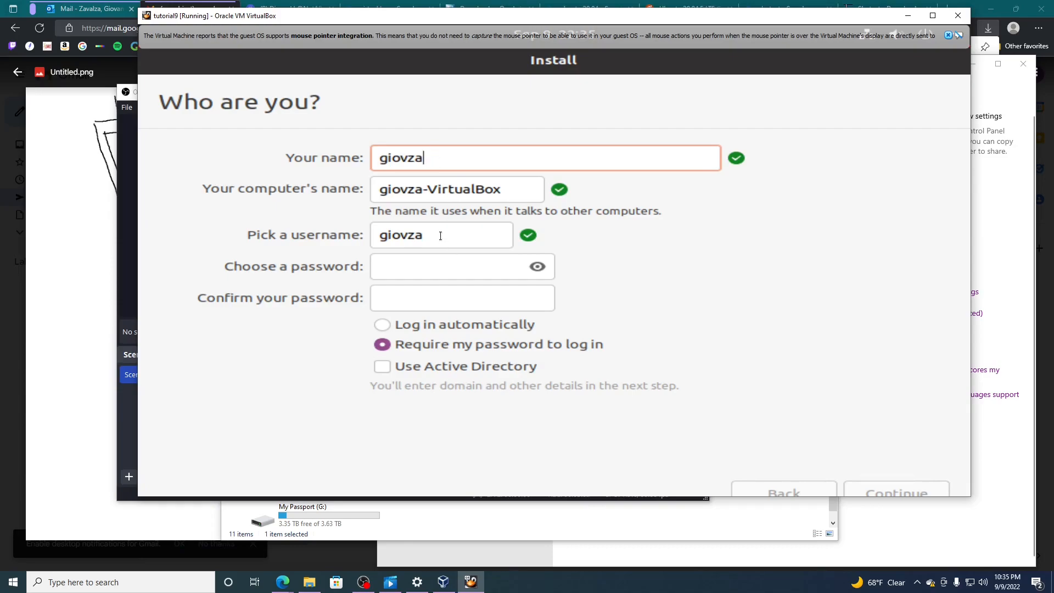
{"action": "key", "text": "BackSpace"}
{"action": "key", "text": "BackSpace"}
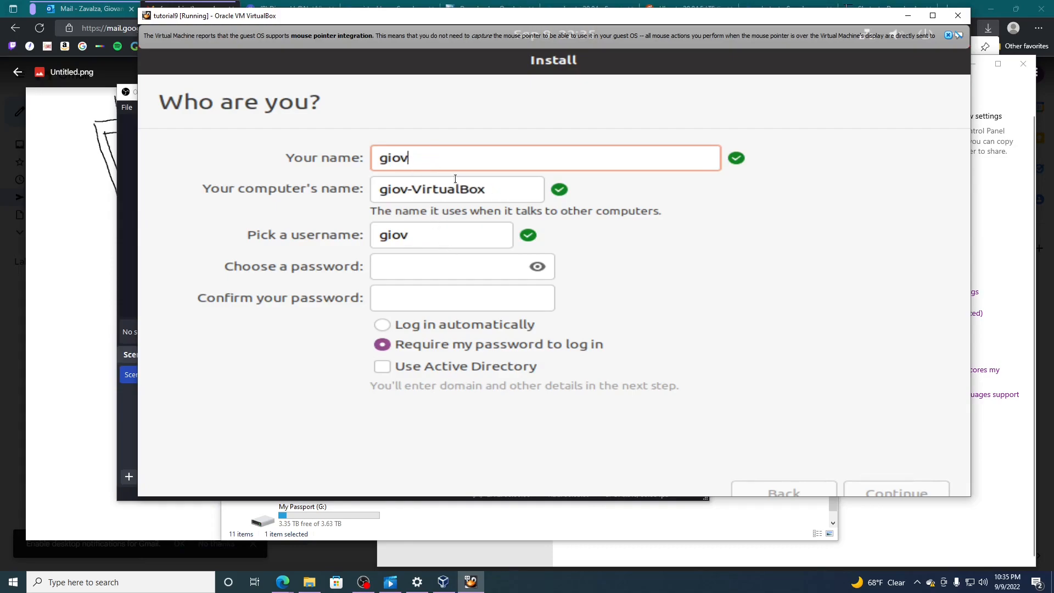
{"action": "type", "text": "anni"}
{"action": "left_click", "coordinate": [460, 225]}
{"action": "key", "text": "shift+Left"}
{"action": "key", "text": "shift+Left"}
{"action": "key", "text": "shift+Left"}
{"action": "key", "text": "shift+Left"}
{"action": "type", "text": "za"}
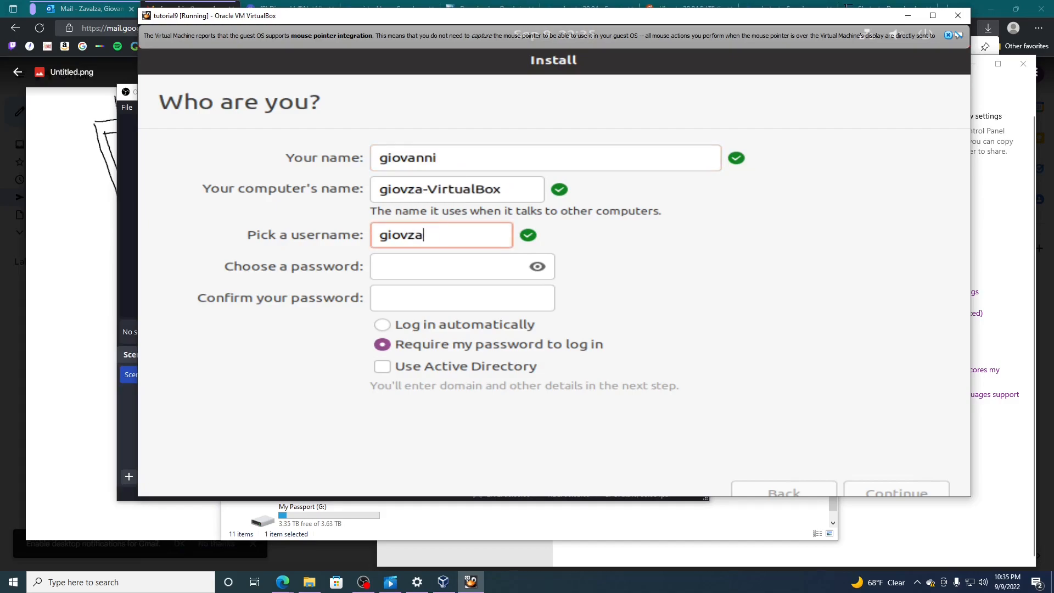
- Enter the account password with its characters shown, repeat it in the confirmation field, and continue the installation
{"action": "left_click", "coordinate": [428, 267]}
{"action": "left_click", "coordinate": [535, 267]}
{"action": "type", "text": "1"}
{"action": "key", "text": "BackSpace"}
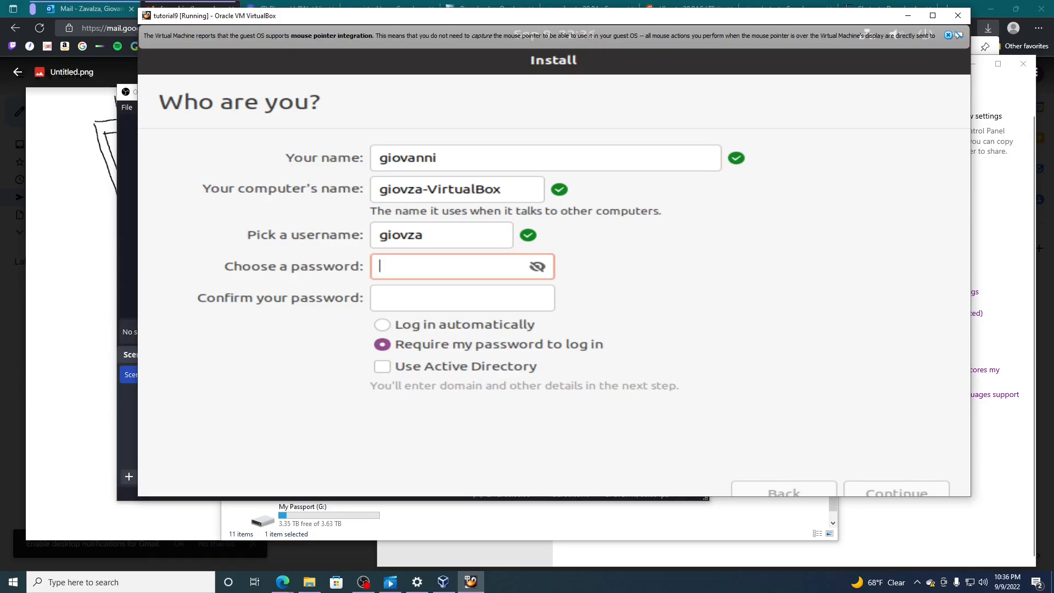
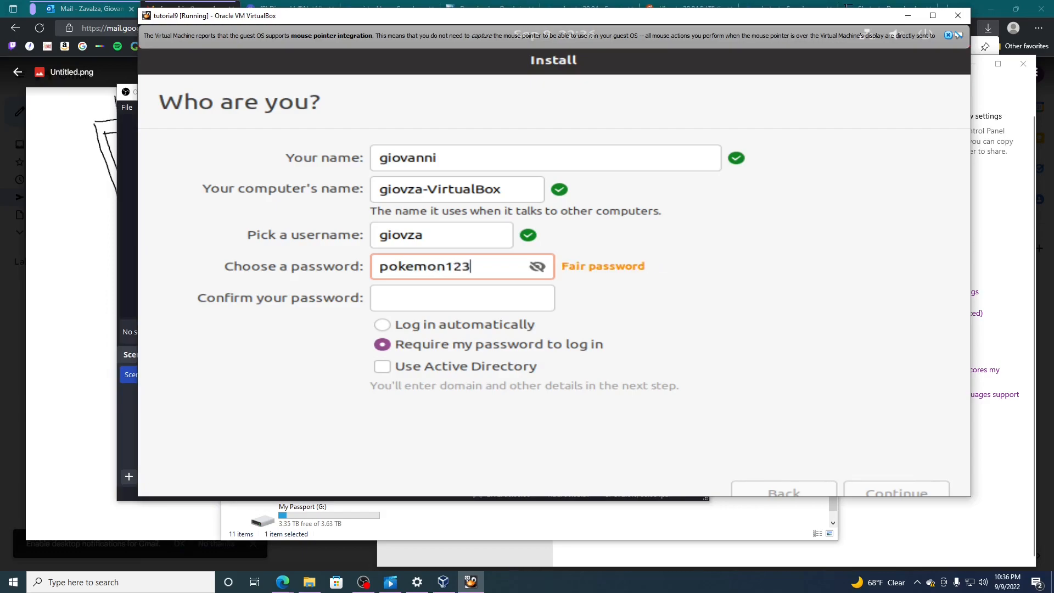
{"action": "left_click", "coordinate": [453, 299]}
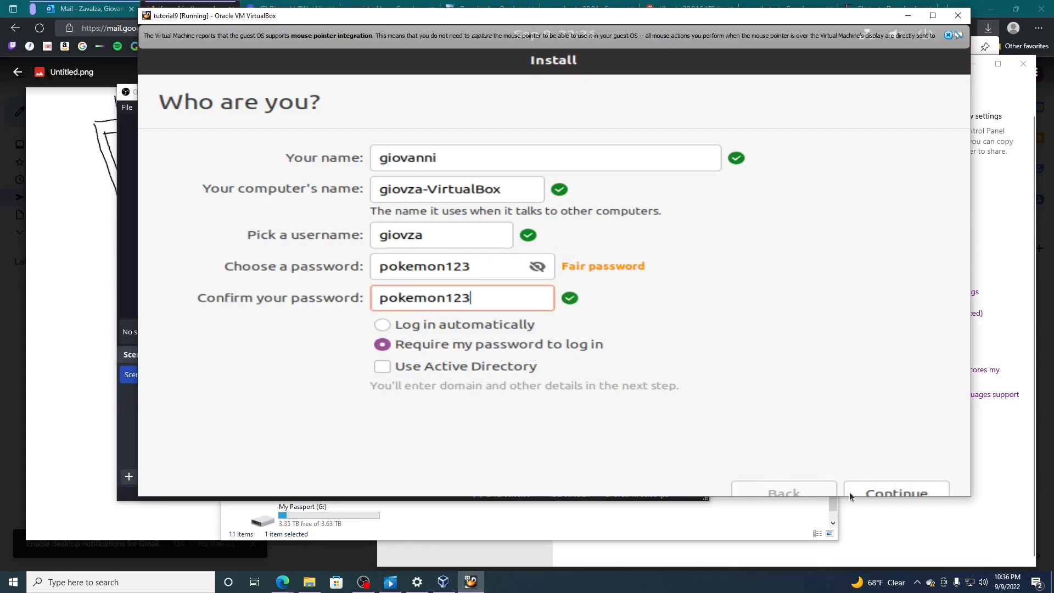
{"action": "left_click", "coordinate": [877, 489]}
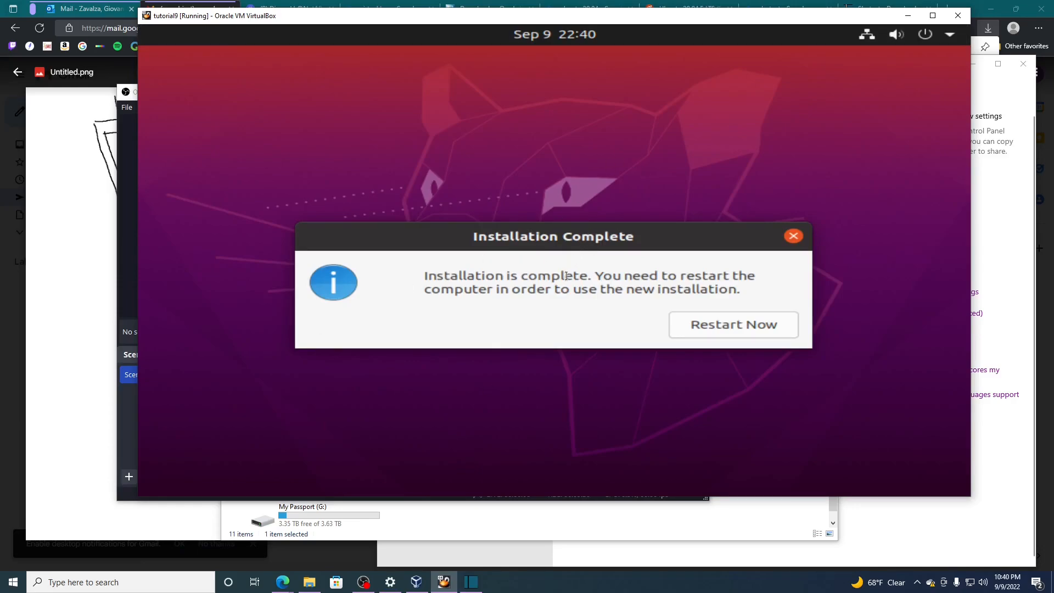
- Restart the virtual machine into the new installation, confirm the installation medium's removal, and dismiss the mouse integration message
{"action": "left_click", "coordinate": [706, 327]}
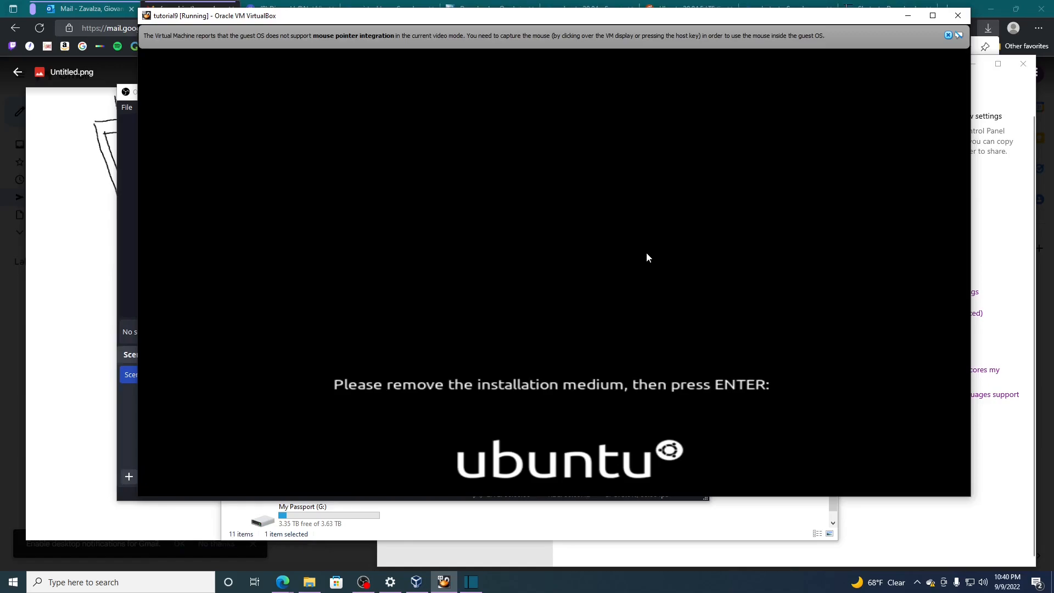
{"action": "key", "text": "Return"}
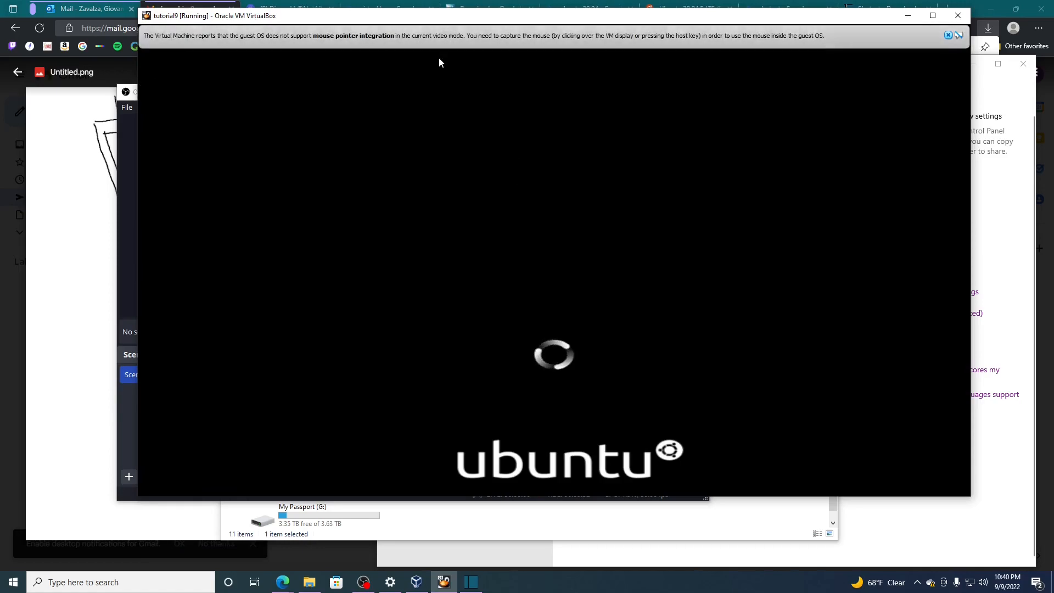
{"action": "left_click", "coordinate": [948, 34]}
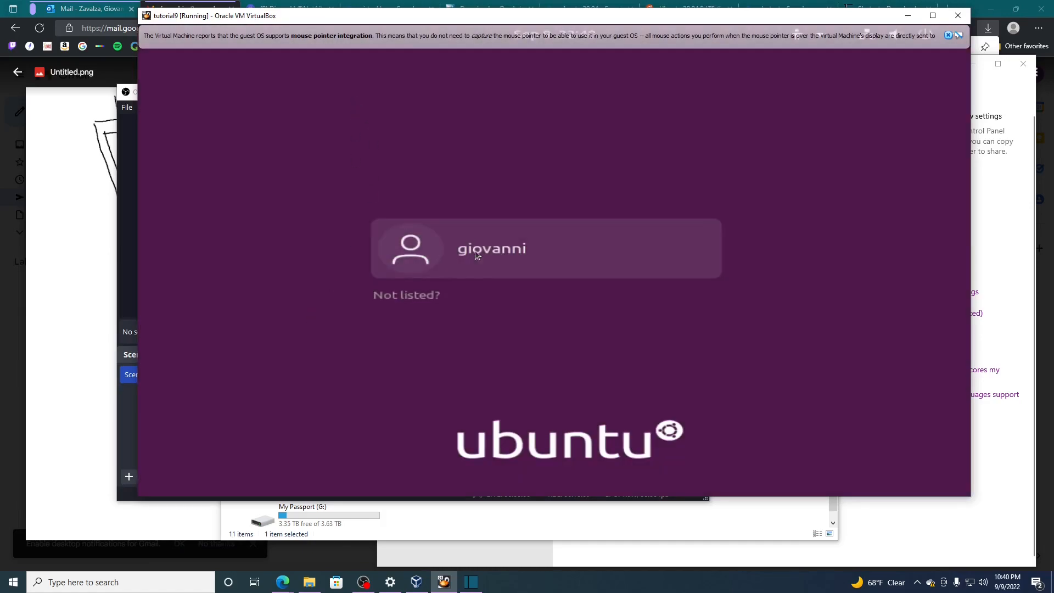
- Log in to Ubuntu with the account password and dismiss the mouse pointer integration message
{"action": "left_click", "coordinate": [479, 254]}
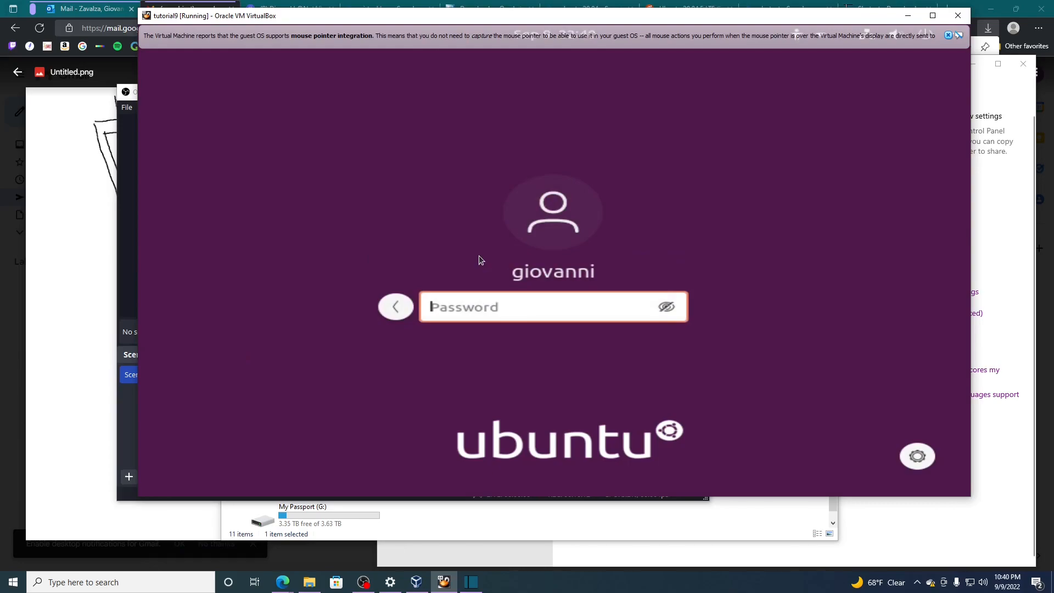
{"action": "type", "text": "*******"}
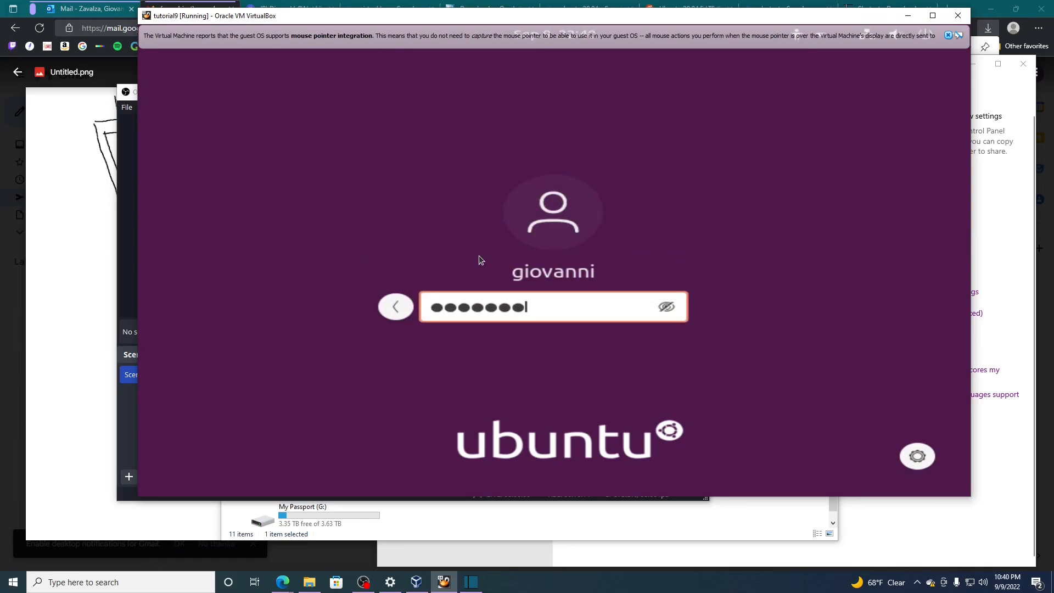
{"action": "type", "text": "***"}
{"action": "key", "text": "Return"}
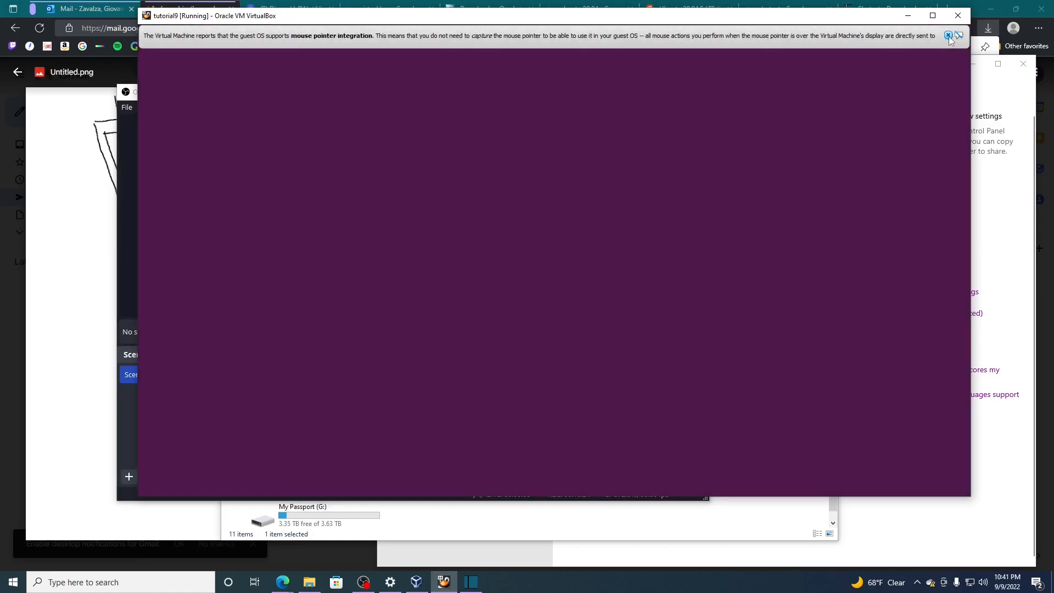
{"action": "left_click", "coordinate": [948, 35]}
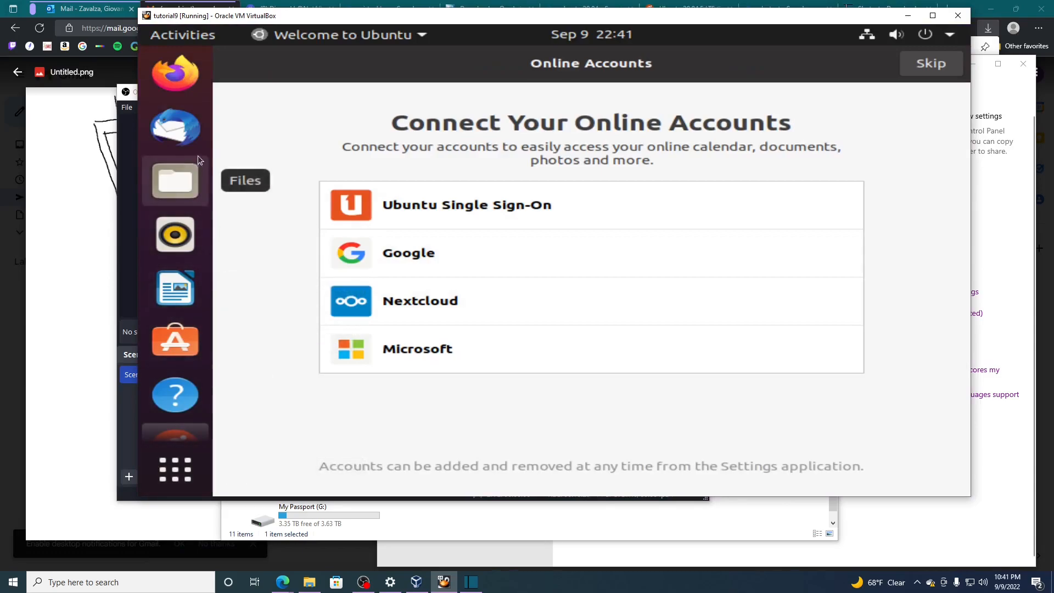
- Finish the Ubuntu welcome setup, skipping online accounts and Livepatch and keeping Yes, send system info to Canonical
{"action": "scroll", "coordinate": [200, 156], "scroll_direction": "down", "scroll_amount": 1}
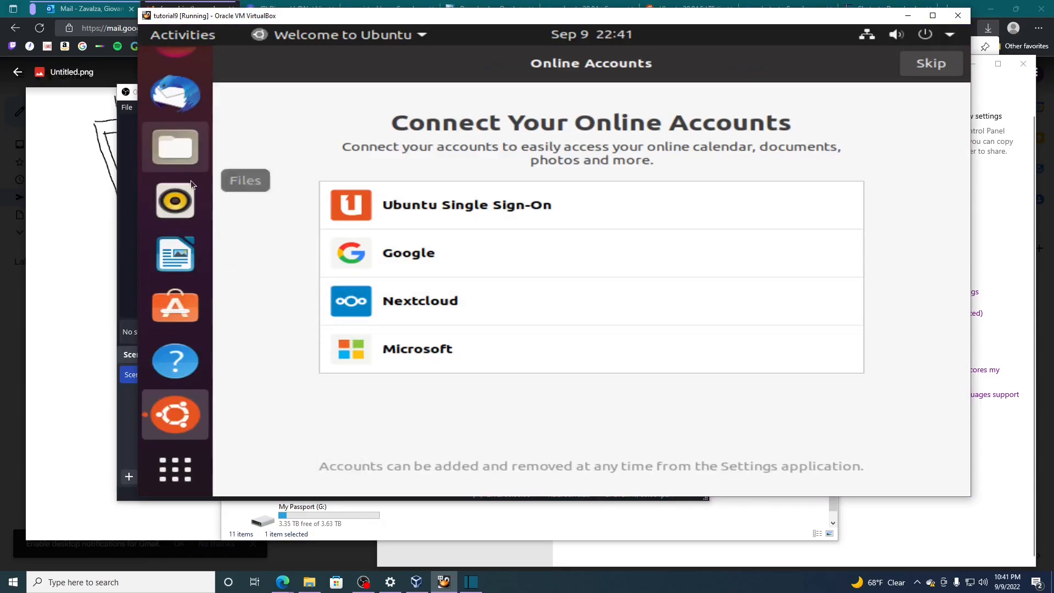
{"action": "left_click", "coordinate": [944, 60]}
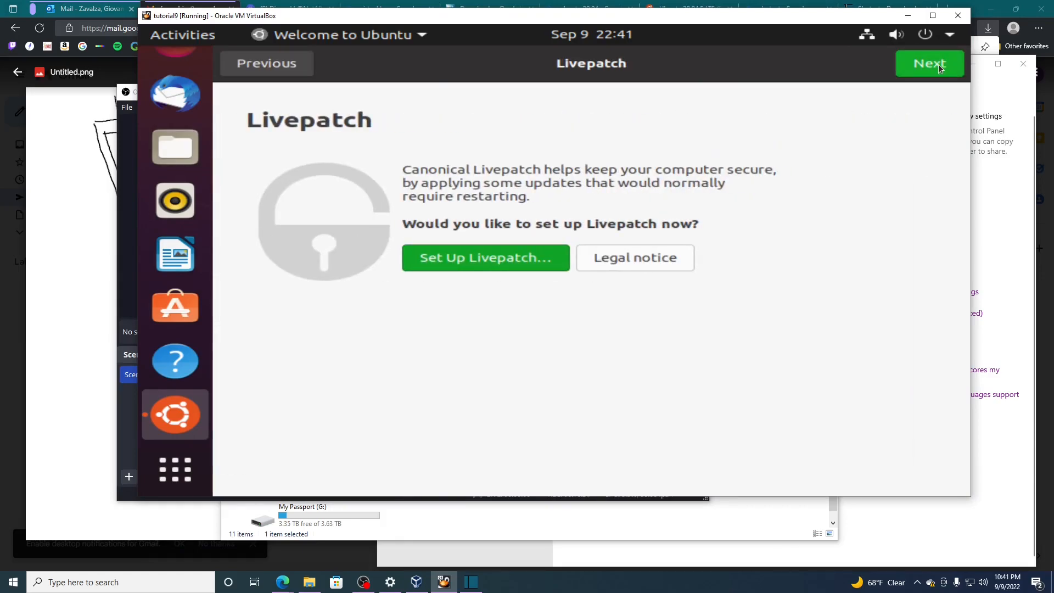
{"action": "left_click", "coordinate": [938, 64]}
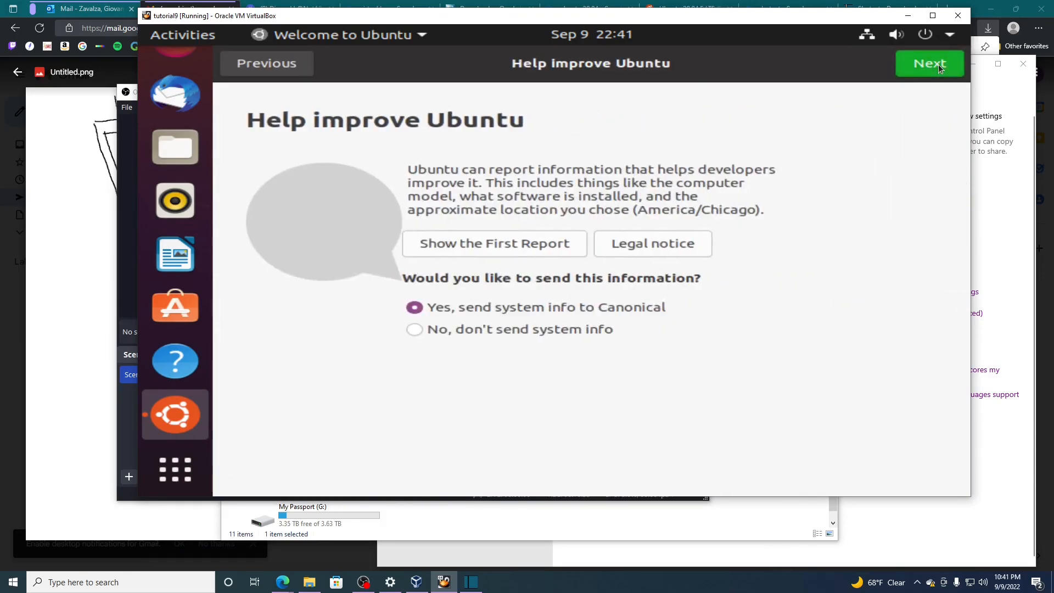
{"action": "left_click", "coordinate": [938, 65]}
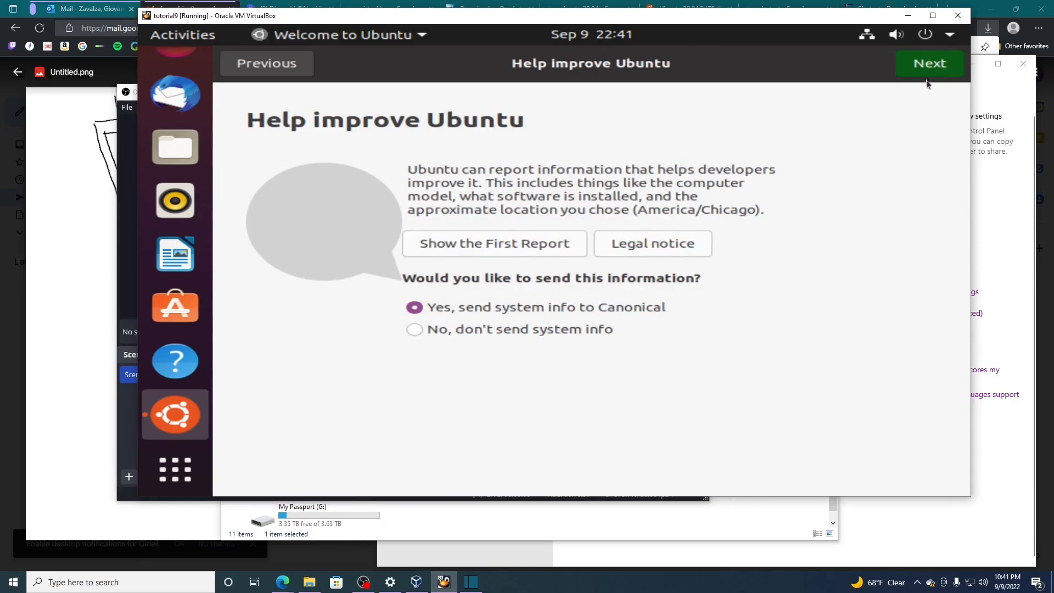
{"action": "left_click", "coordinate": [912, 70]}
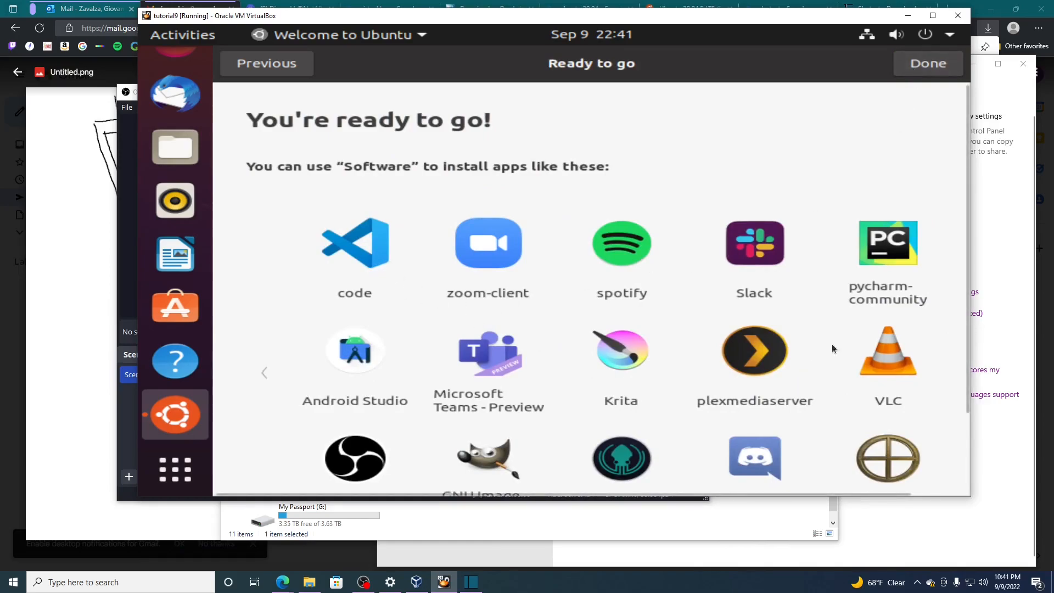
{"action": "scroll", "coordinate": [868, 226], "scroll_direction": "down", "scroll_amount": 4}
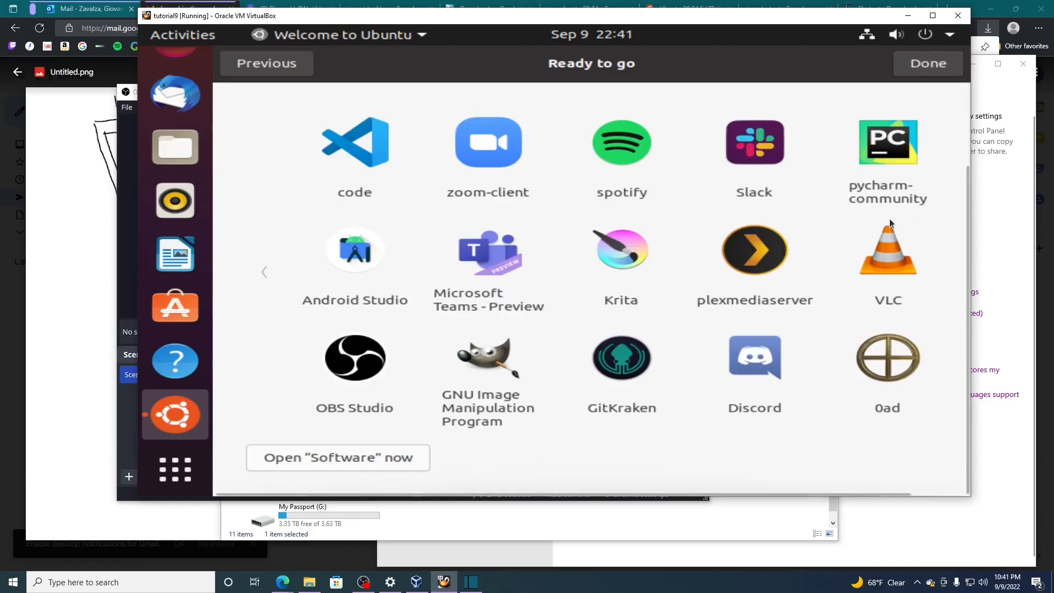
{"action": "scroll", "coordinate": [889, 218], "scroll_direction": "up", "scroll_amount": 4}
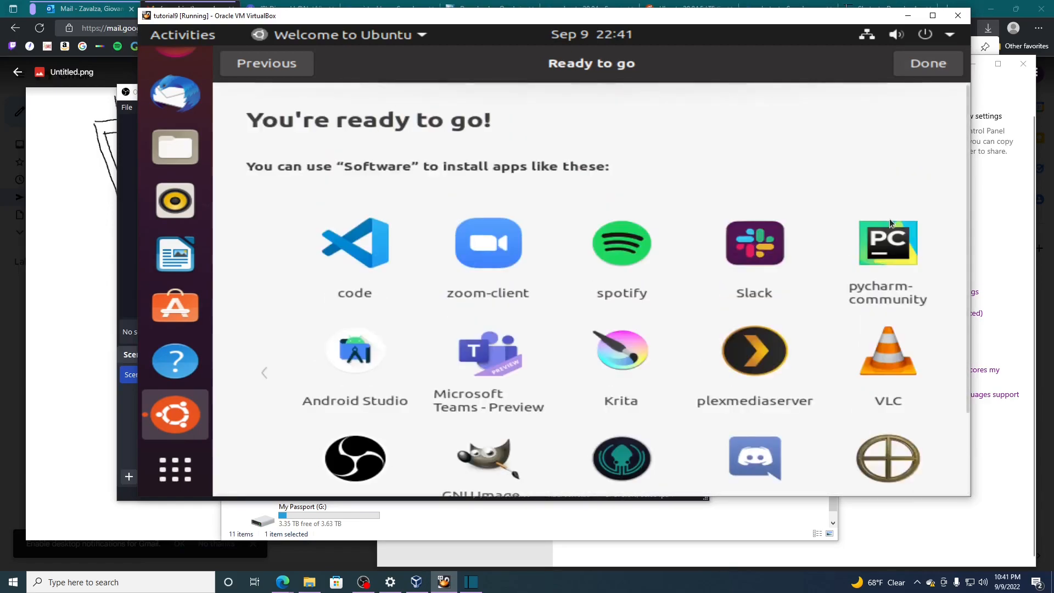
{"action": "left_click", "coordinate": [933, 67]}
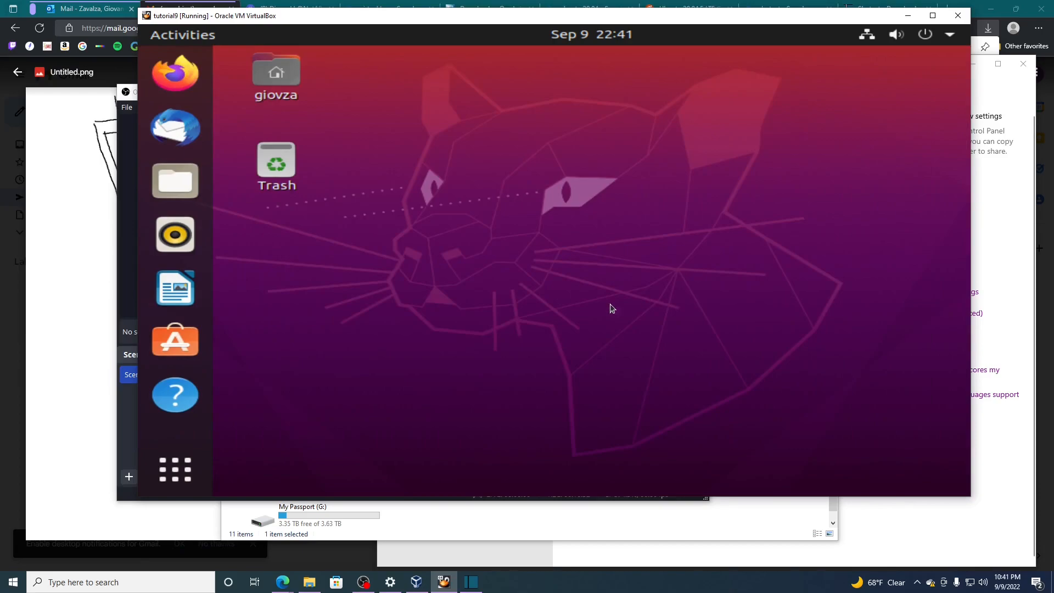
- Search the applications for "ter", add Terminal to the favorites, and clear the search
{"action": "left_click", "coordinate": [187, 477]}
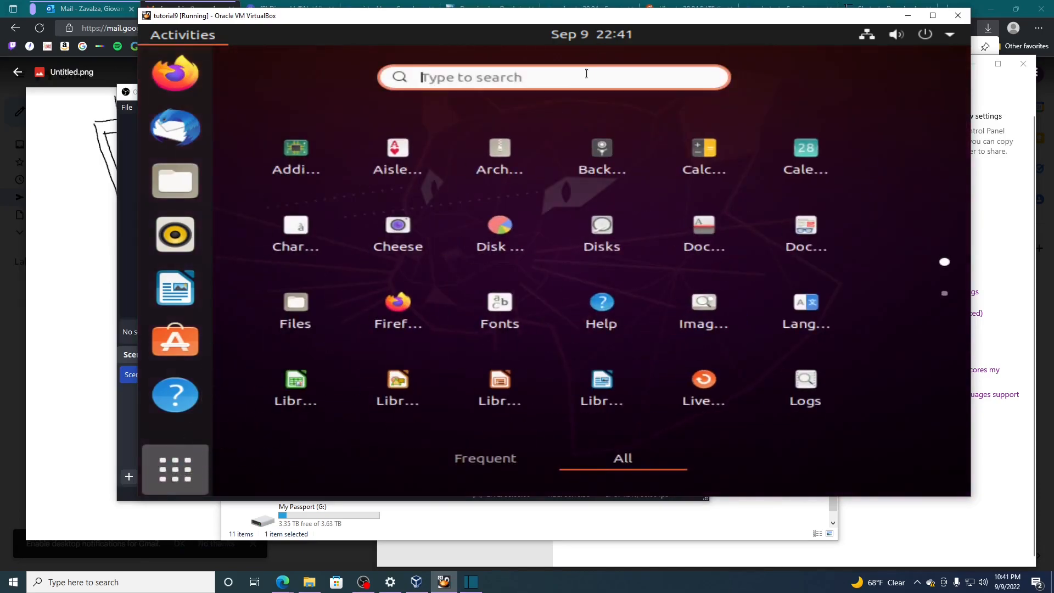
{"action": "type", "text": "ter"}
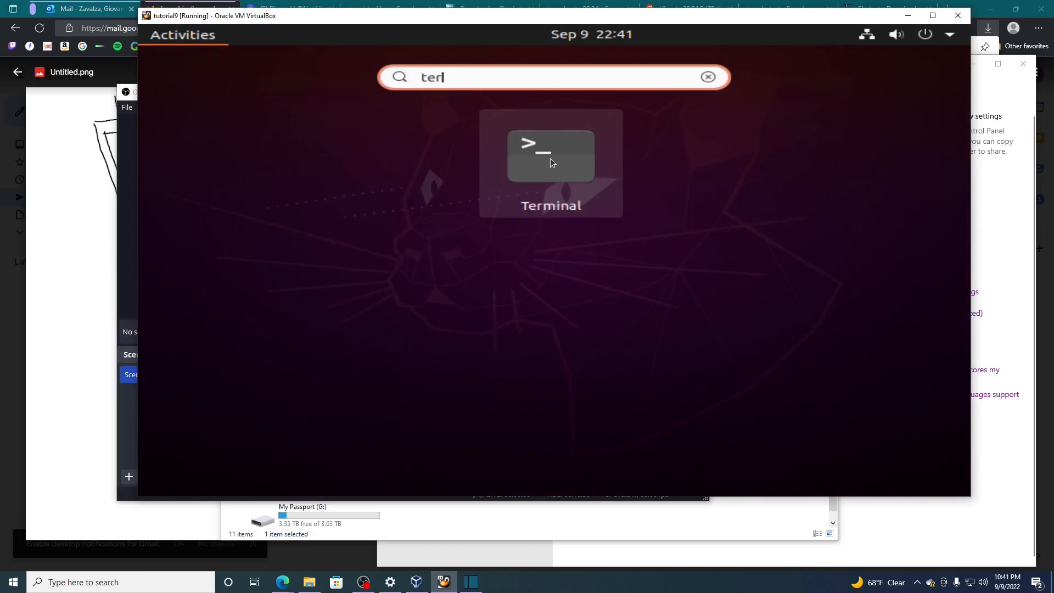
{"action": "right_click", "coordinate": [552, 157]}
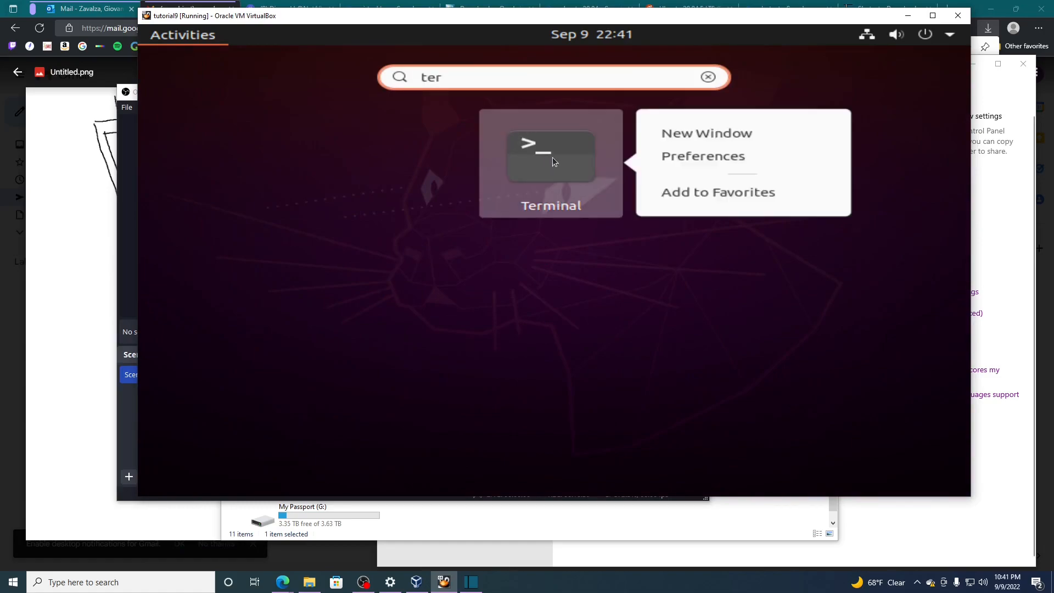
{"action": "left_click", "coordinate": [690, 193]}
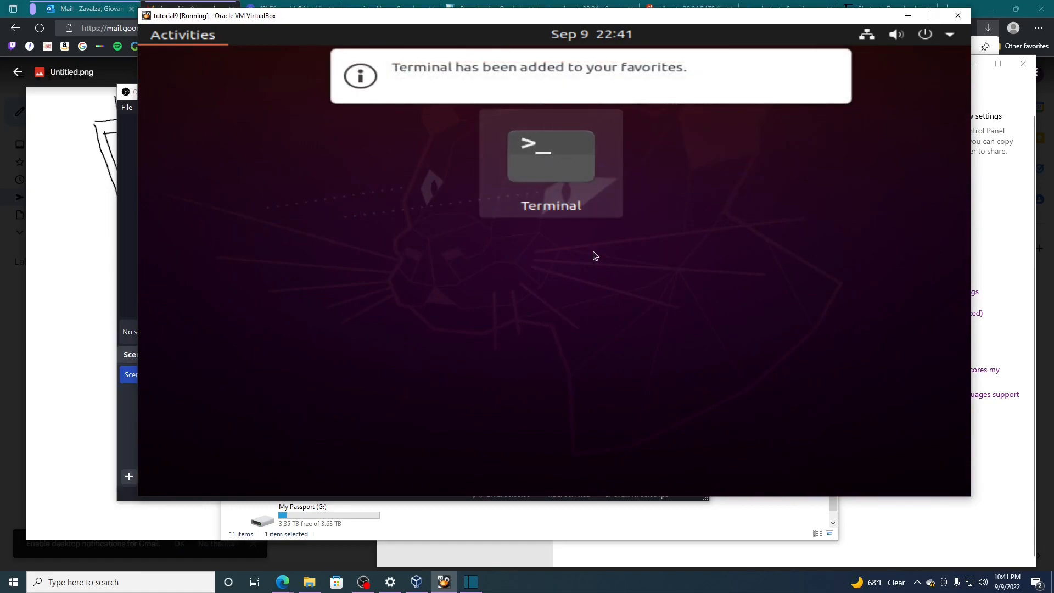
{"action": "left_click", "coordinate": [828, 67]}
{"action": "left_click", "coordinate": [710, 81]}
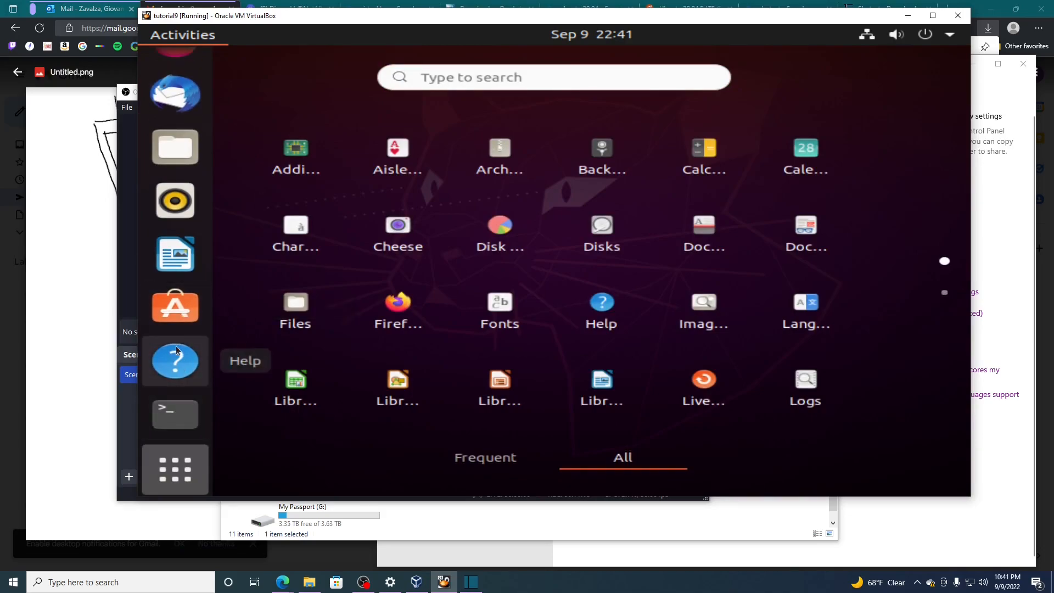
- Open Ubuntu Software and decline the upgrade to Ubuntu 22.04.1 LTS
{"action": "left_click", "coordinate": [178, 304]}
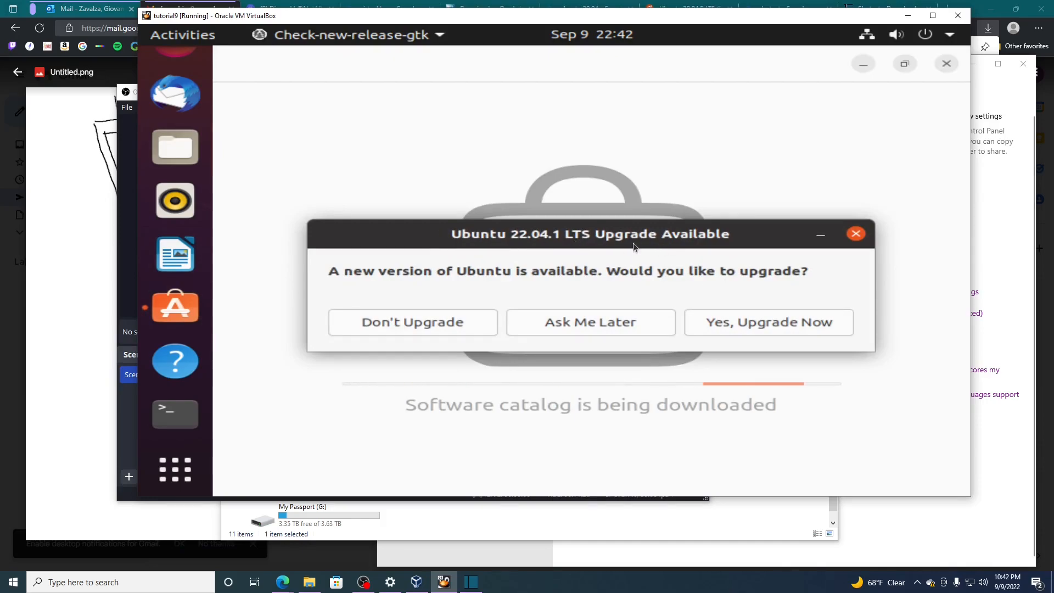
{"action": "left_click", "coordinate": [447, 324]}
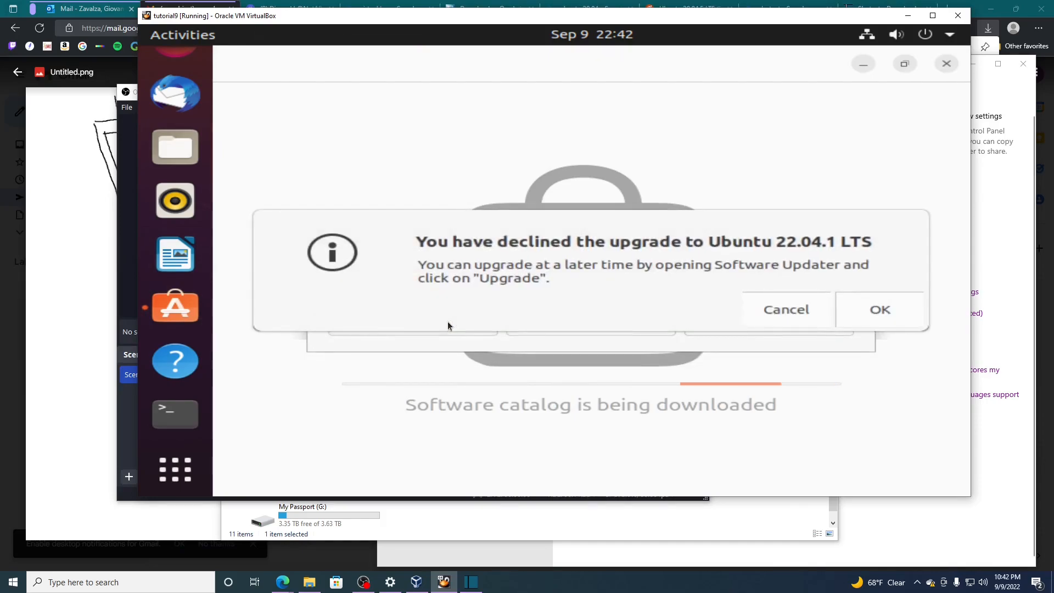
{"action": "left_click", "coordinate": [852, 302]}
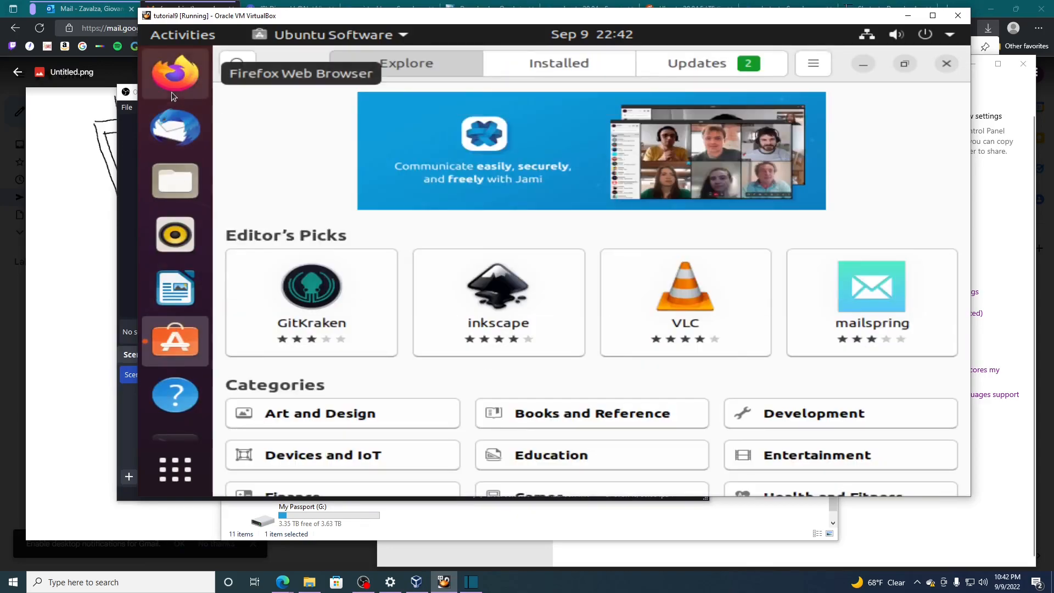
- View the available application updates in Ubuntu Software and remove Ubuntu Software from the favorites
{"action": "left_click", "coordinate": [549, 67]}
{"action": "left_click", "coordinate": [677, 65]}
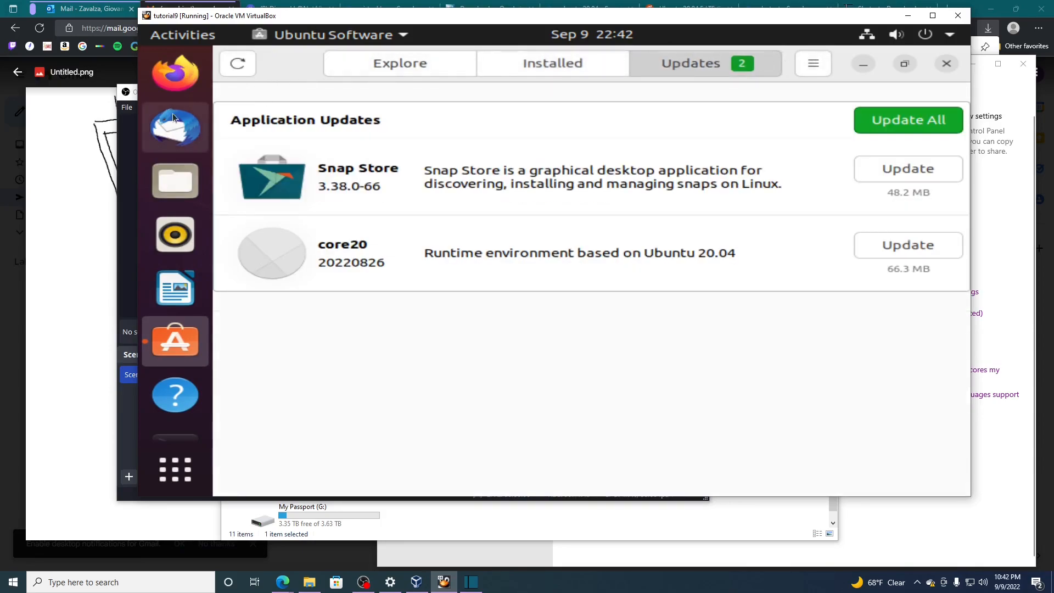
{"action": "right_click", "coordinate": [182, 339]}
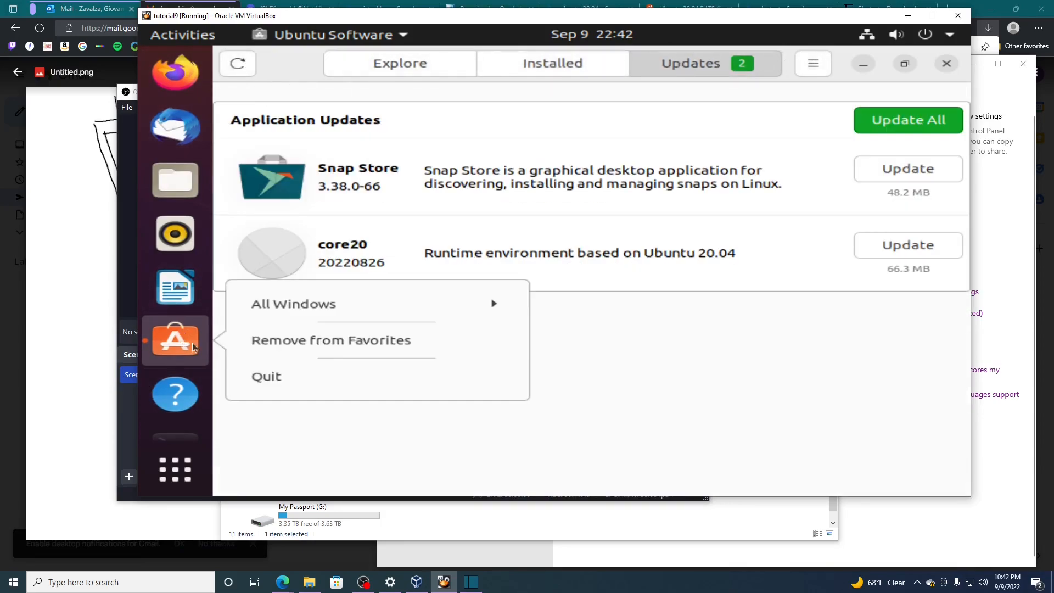
{"action": "left_click", "coordinate": [291, 349]}
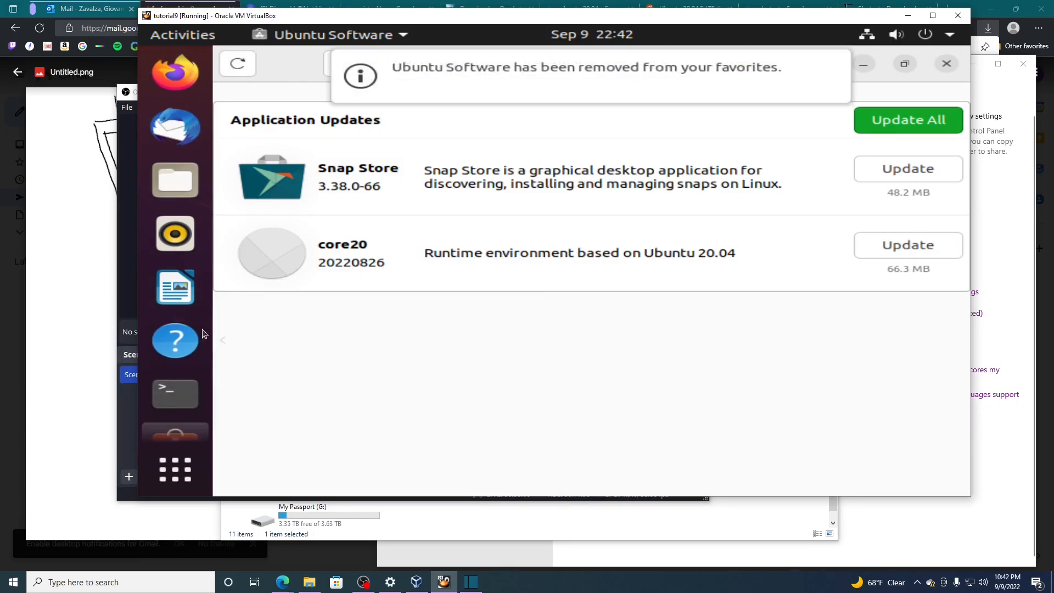
- Quit Ubuntu Software and remove LibreOffice Writer and Rhythmbox from the favorites
{"action": "right_click", "coordinate": [190, 397]}
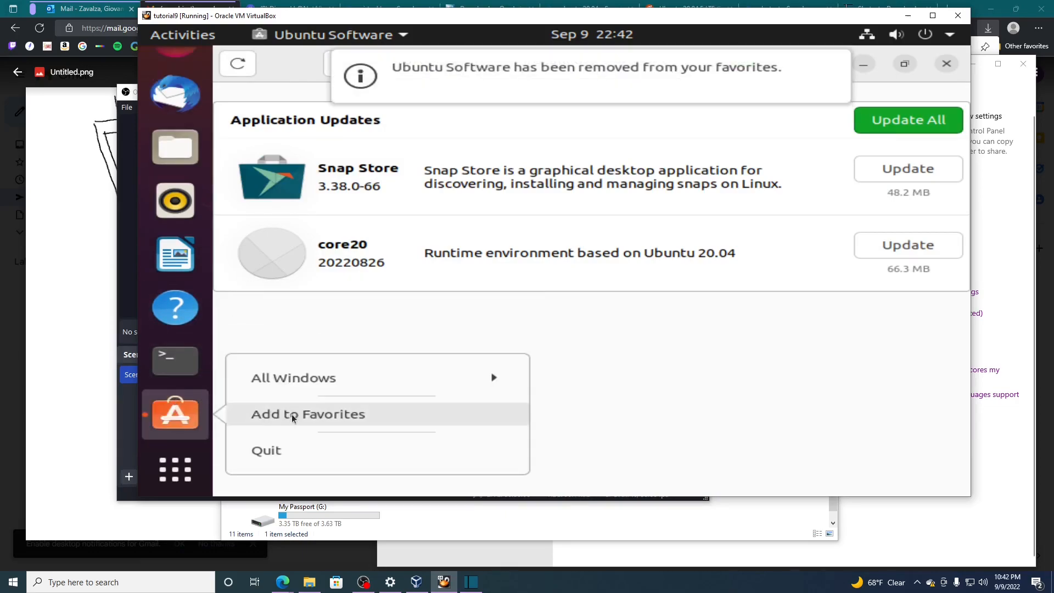
{"action": "left_click", "coordinate": [277, 451]}
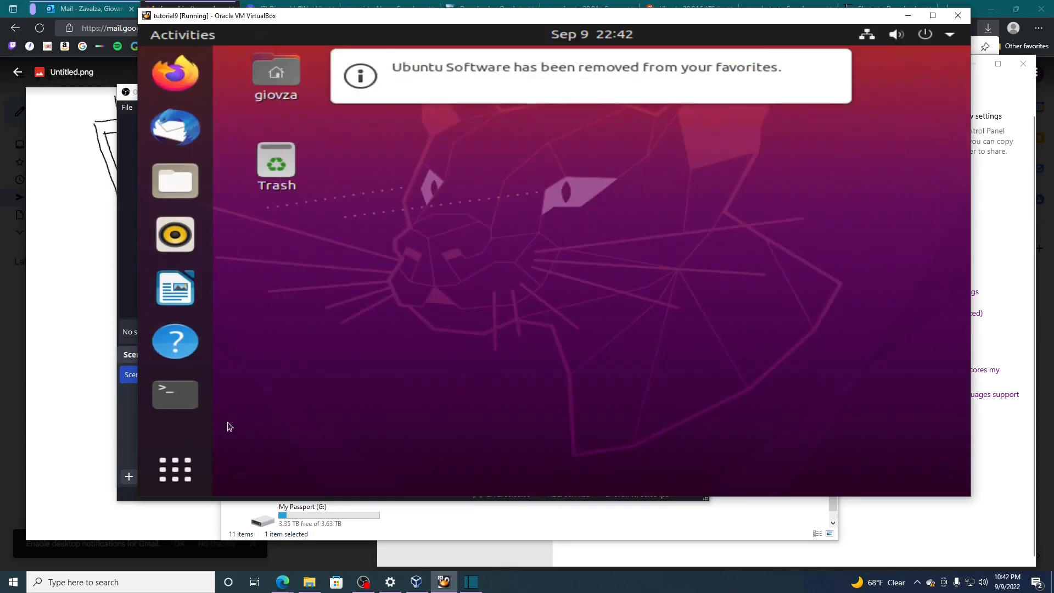
{"action": "right_click", "coordinate": [167, 295]}
{"action": "left_click", "coordinate": [291, 328]}
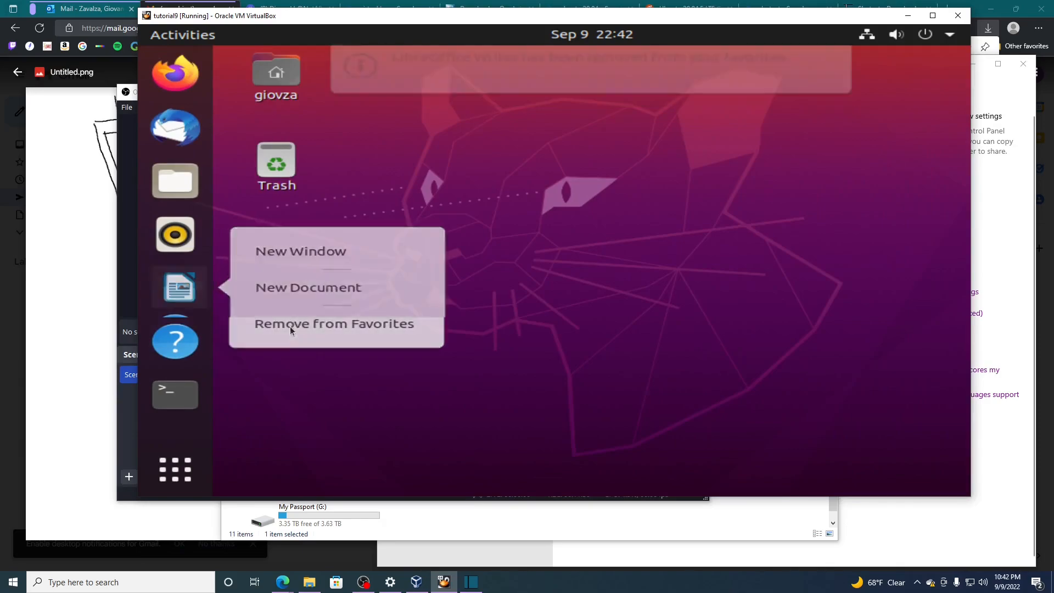
{"action": "right_click", "coordinate": [160, 245]}
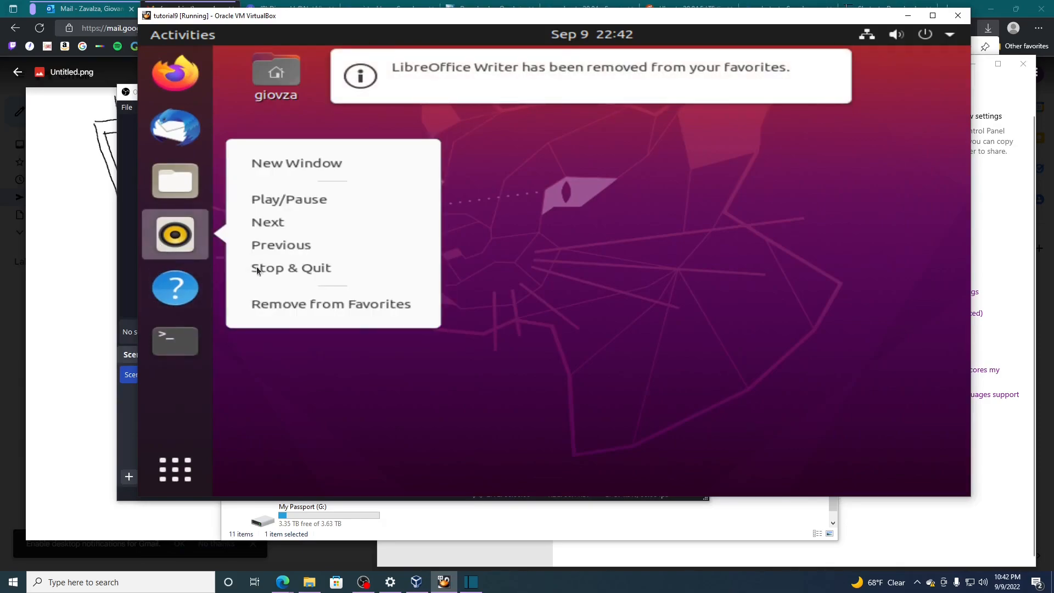
{"action": "left_click", "coordinate": [297, 303]}
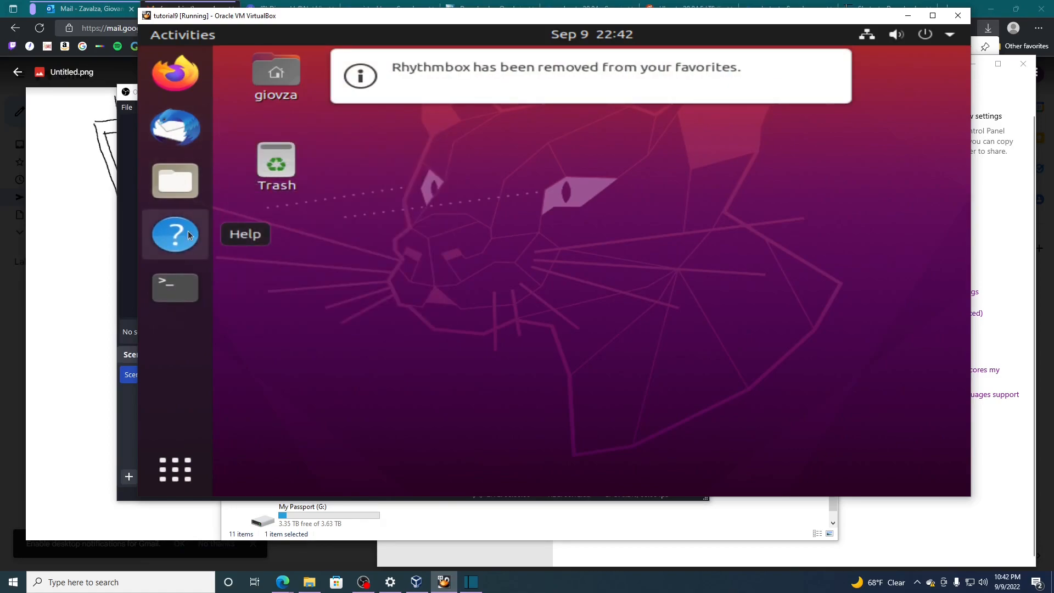
{"action": "left_click", "coordinate": [175, 470]}
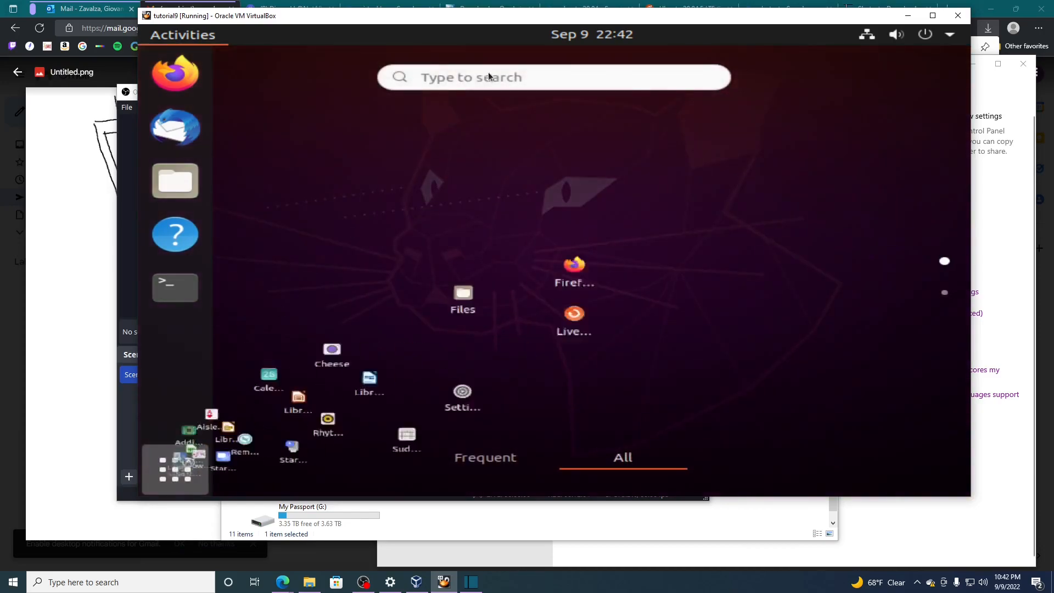
{"action": "left_click", "coordinate": [492, 77]}
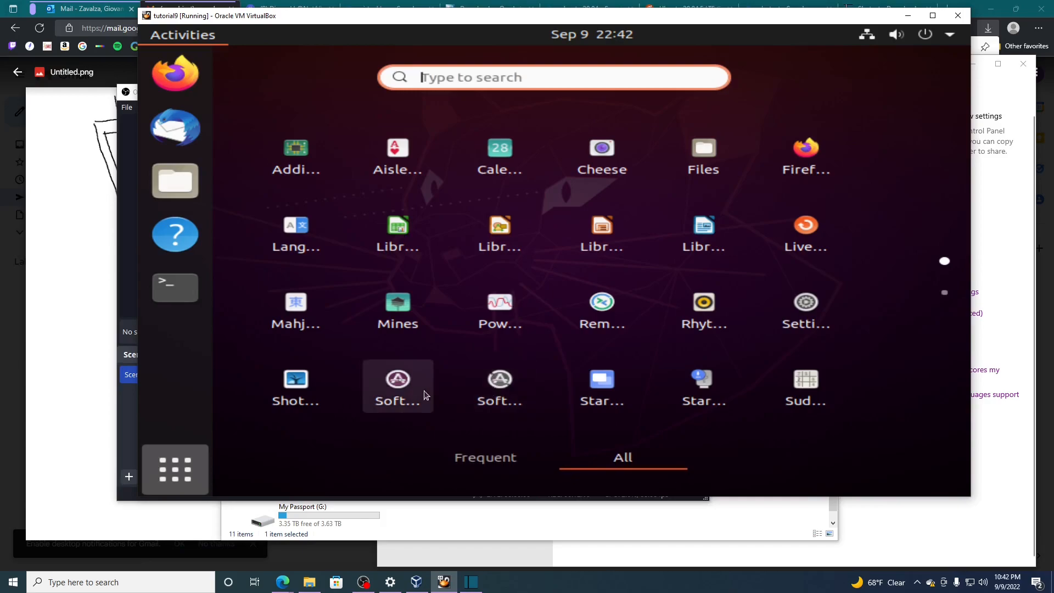
{"action": "left_click", "coordinate": [488, 390]}
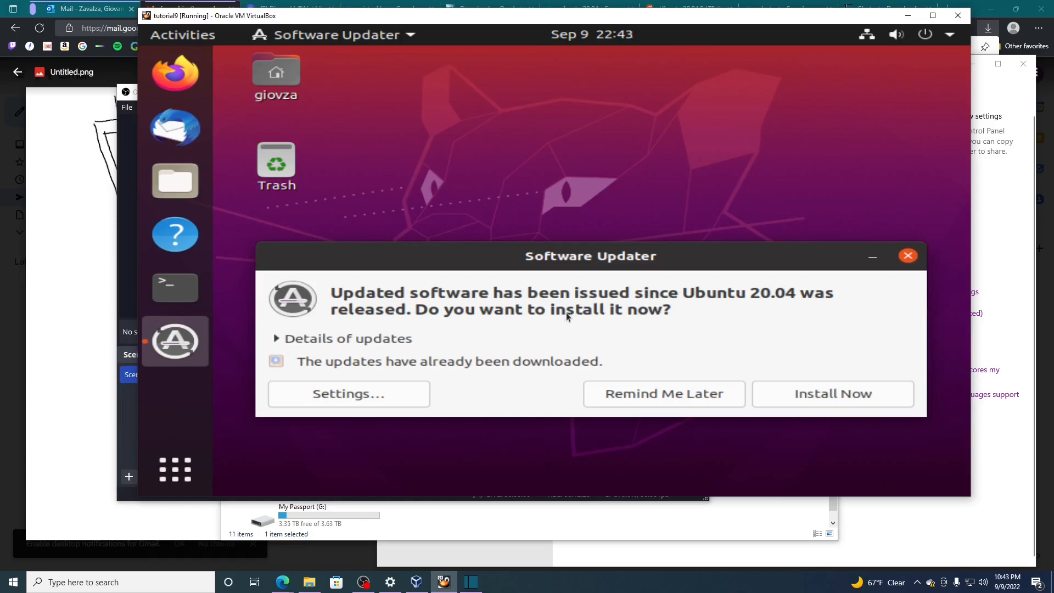
{"action": "left_click", "coordinate": [650, 393]}
- Open Software & Updates from the installed applications
{"action": "left_click", "coordinate": [189, 466]}
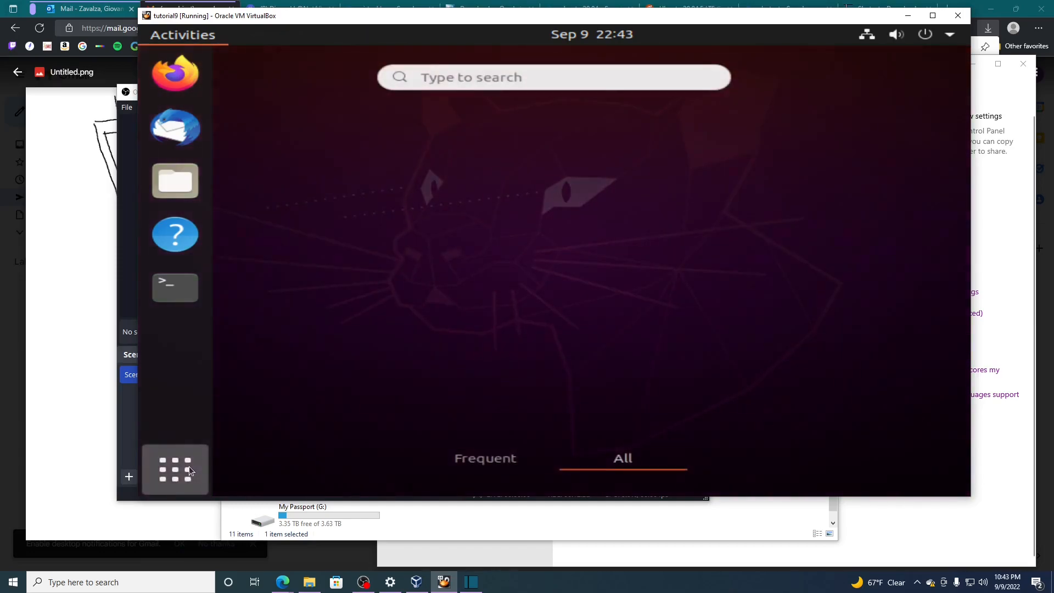
{"action": "left_click", "coordinate": [406, 387]}
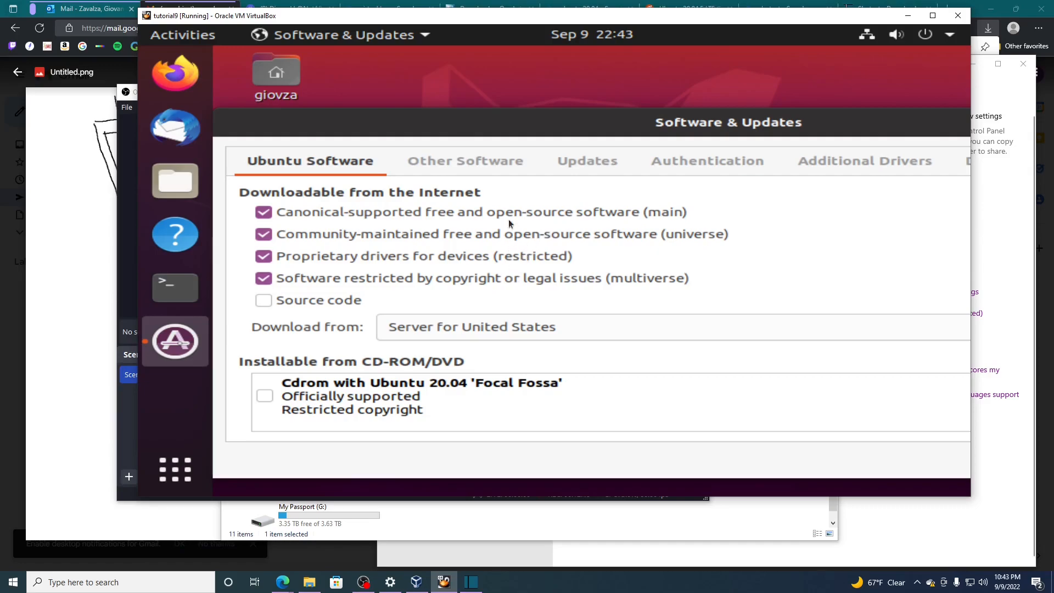
- Search the web in Firefox for "ros noetic install" and open the ROS Wiki page on the Ubuntu install of ROS Noetic
{"action": "left_click", "coordinate": [180, 77]}
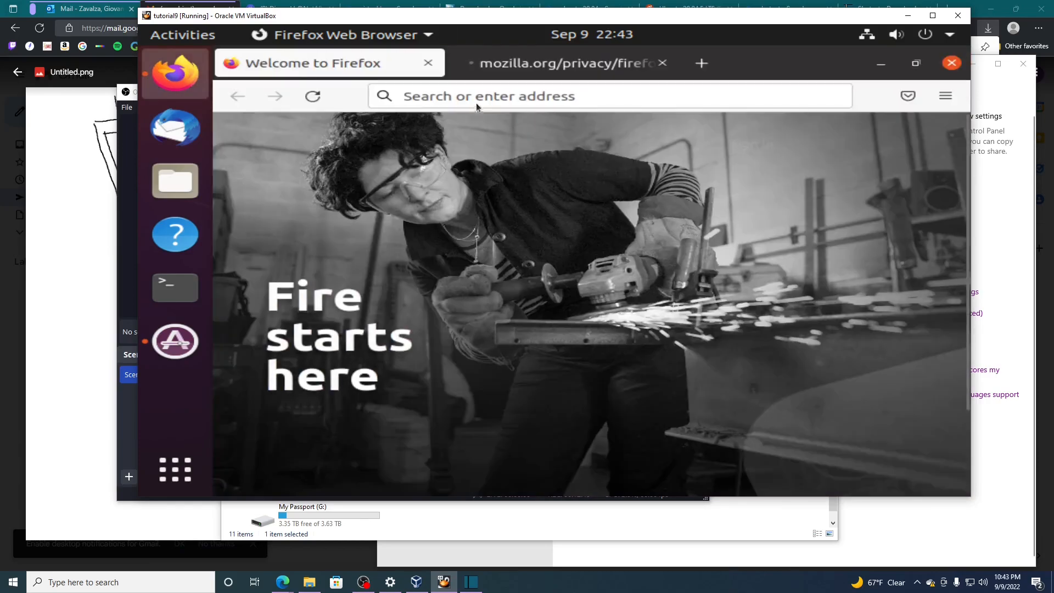
{"action": "left_click", "coordinate": [476, 102]}
{"action": "type", "text": "ros nope"}
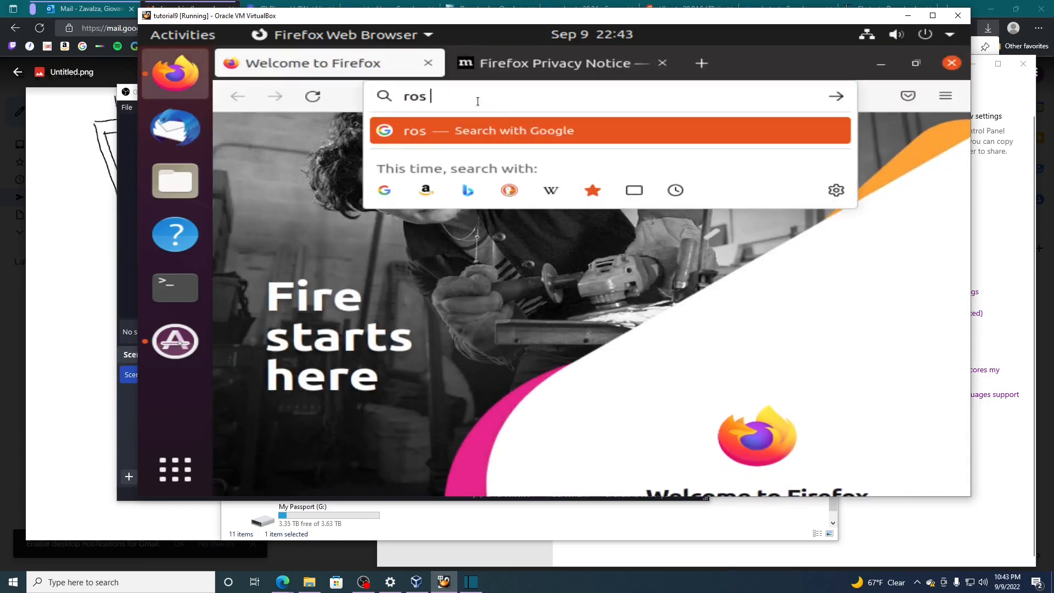
{"action": "key", "text": "BackSpace"}
{"action": "key", "text": "BackSpace"}
{"action": "type", "text": "etic in"}
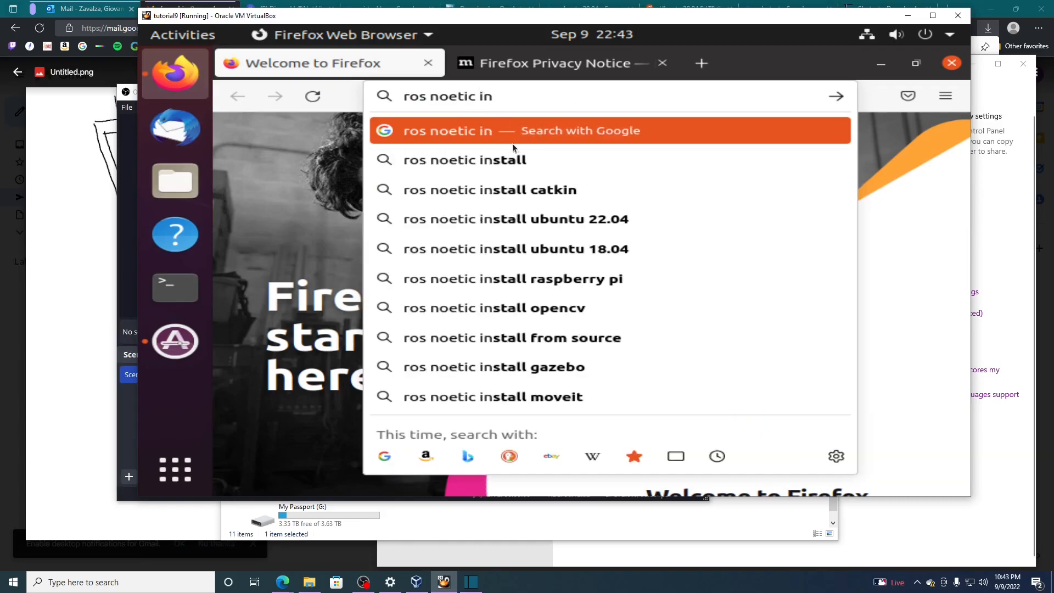
{"action": "left_click", "coordinate": [513, 159]}
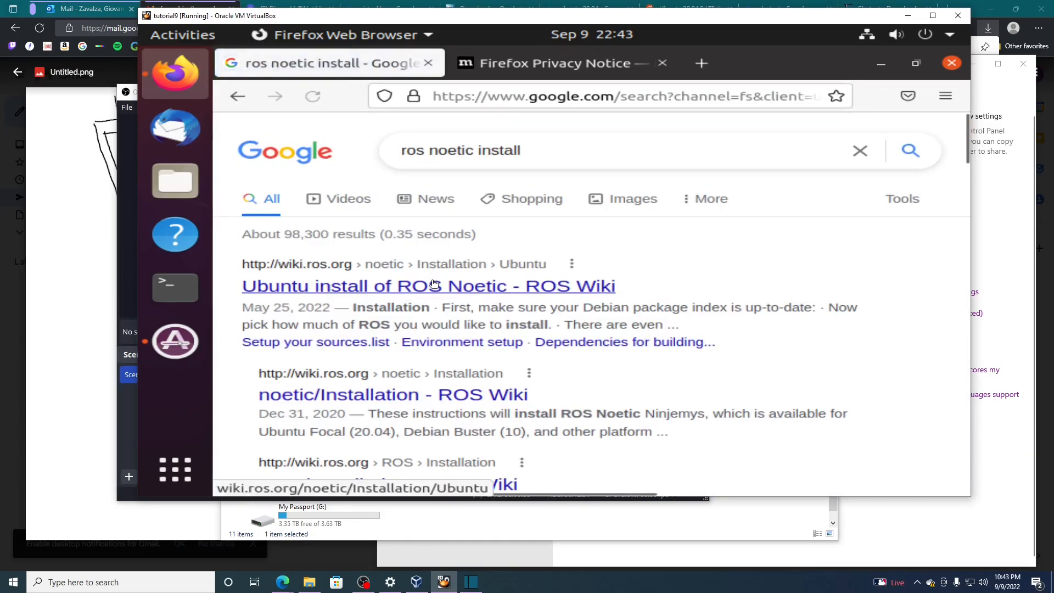
{"action": "left_click", "coordinate": [434, 286]}
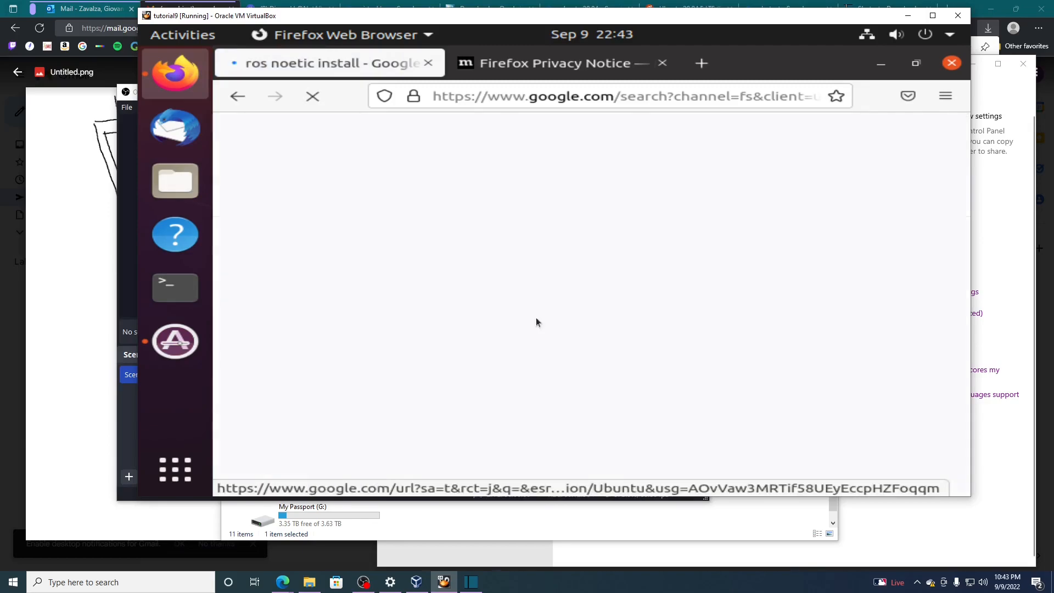
- Check that Software & Updates allows the restricted, universe and multiverse repositories required by the ROS instructions, and close its window
{"action": "scroll", "coordinate": [479, 345], "scroll_direction": "down", "scroll_amount": 1}
{"action": "scroll", "coordinate": [478, 345], "scroll_direction": "down", "scroll_amount": 10}
{"action": "scroll", "coordinate": [478, 345], "scroll_direction": "up", "scroll_amount": 3}
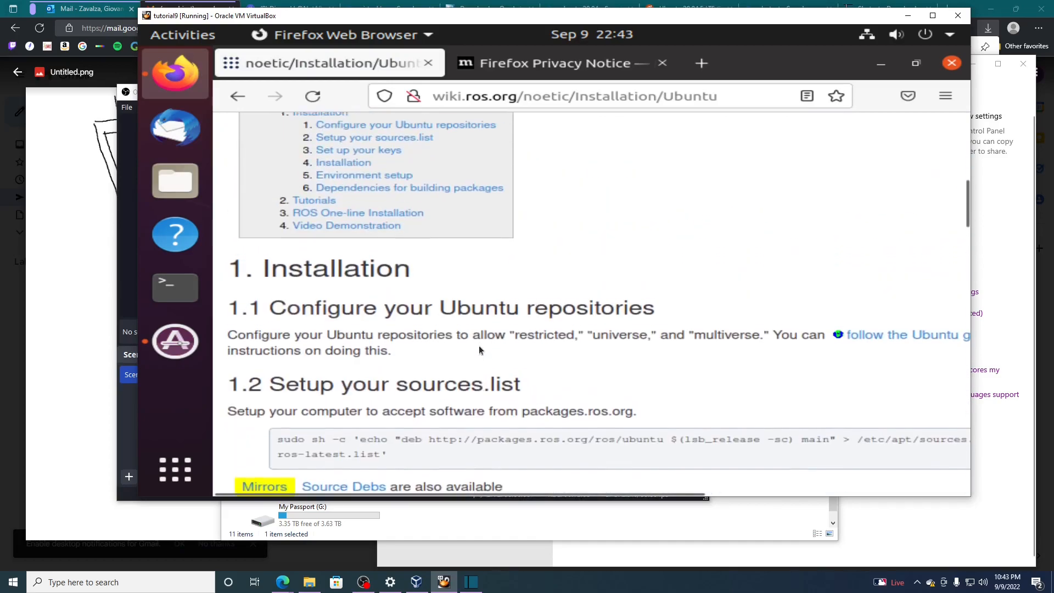
{"action": "left_click_drag", "start_coordinate": [374, 341], "coordinate": [765, 339]}
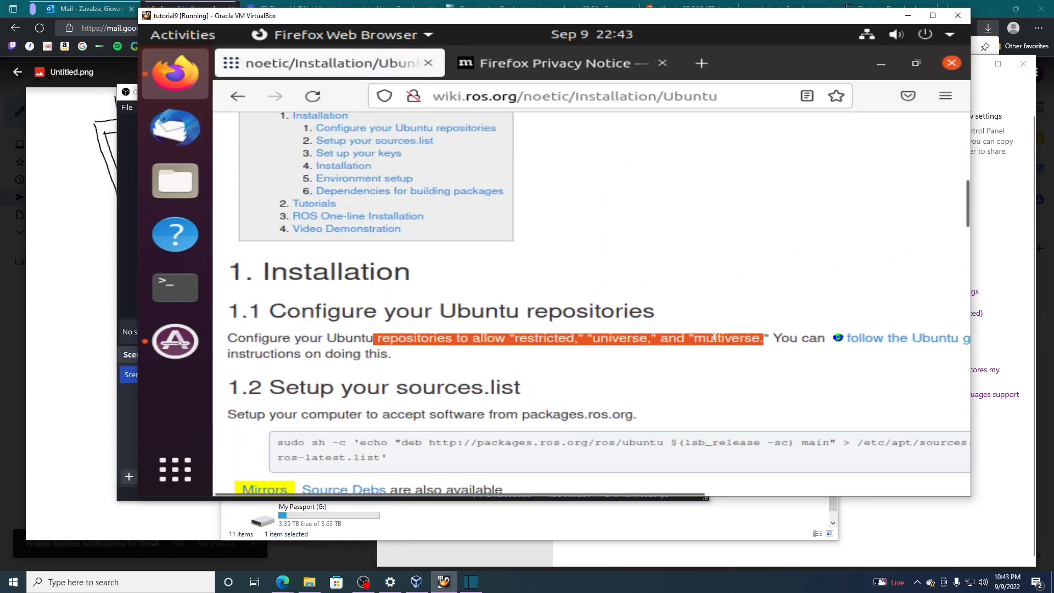
{"action": "left_click", "coordinate": [167, 347]}
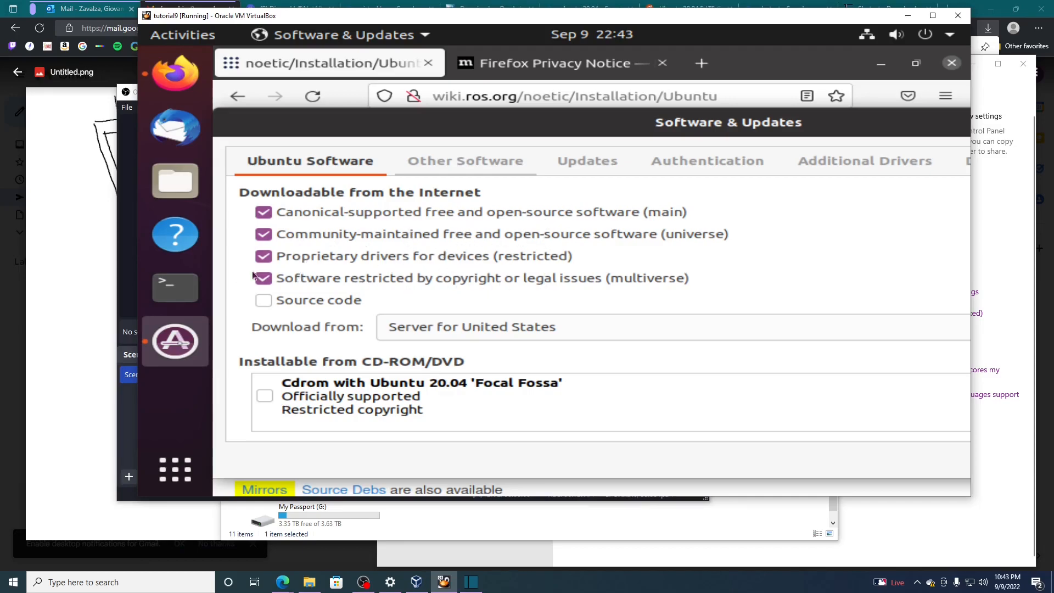
{"action": "left_click_drag", "start_coordinate": [902, 122], "coordinate": [759, 121]}
{"action": "left_click_drag", "start_coordinate": [859, 119], "coordinate": [602, 131]}
{"action": "left_click", "coordinate": [821, 134]}
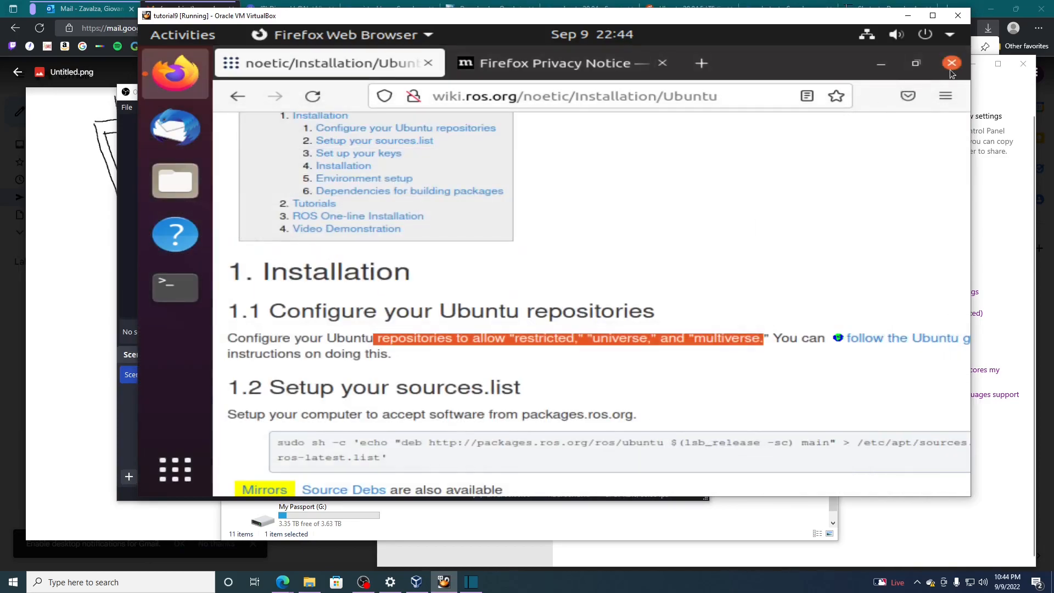
- Minimize Firefox and run sudo apt update in a terminal, entering the account password
{"action": "left_click", "coordinate": [882, 64]}
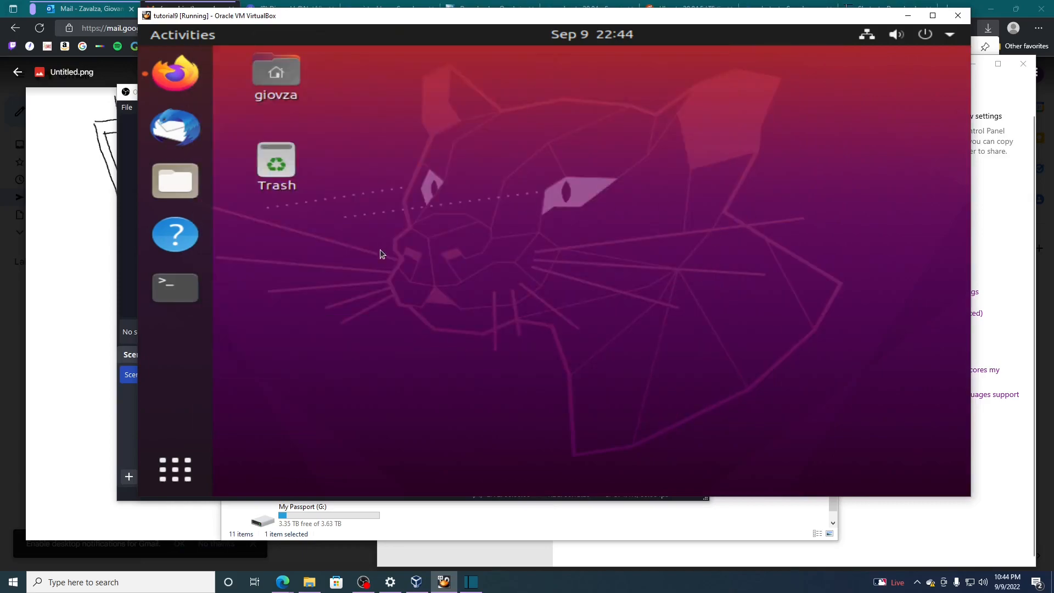
{"action": "left_click", "coordinate": [173, 289]}
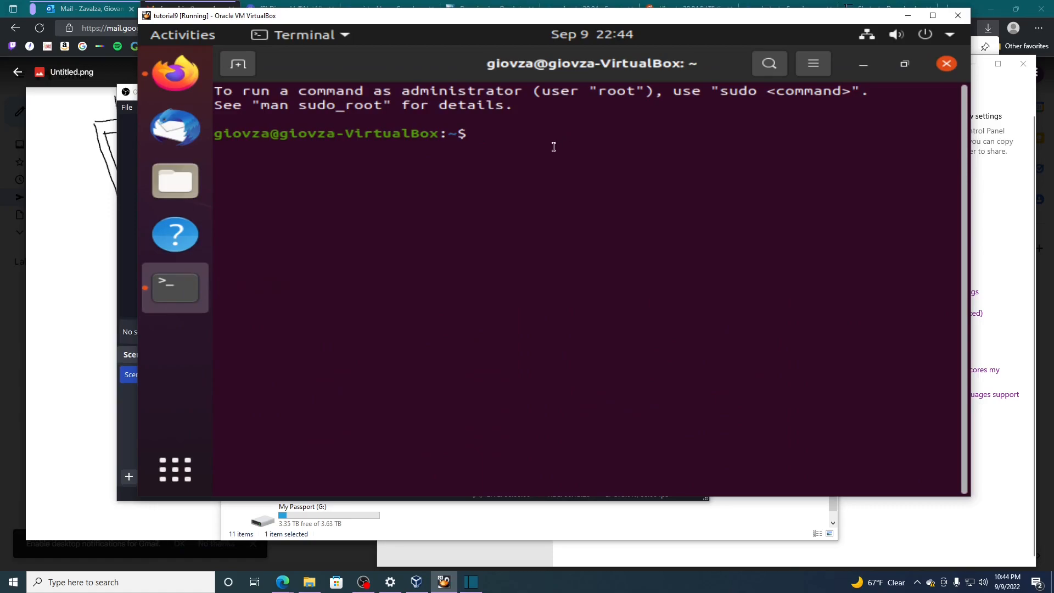
{"action": "type", "text": "sudo apt update"}
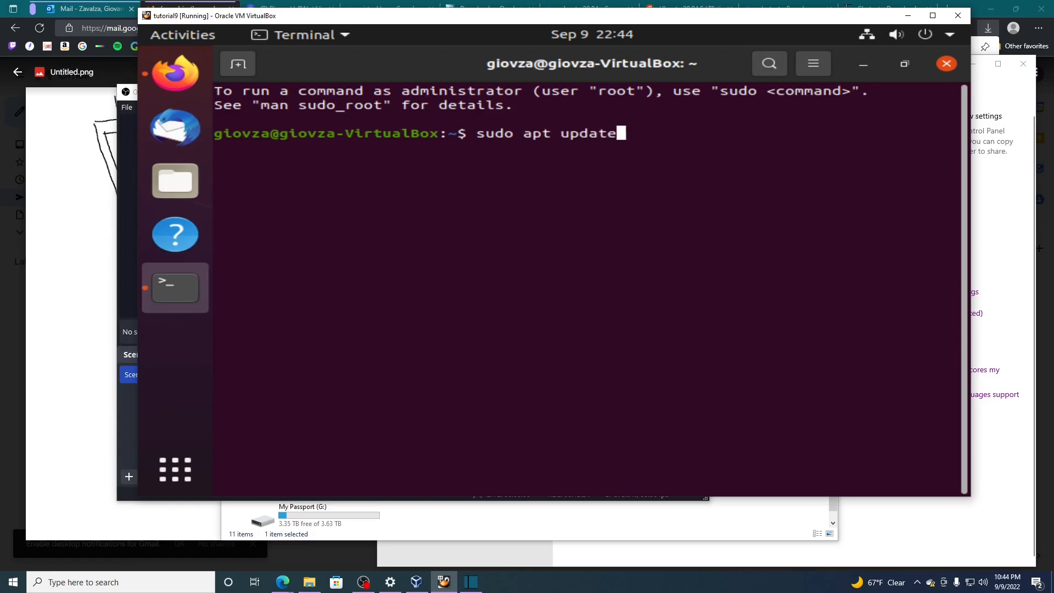
{"action": "key", "text": "Return"}
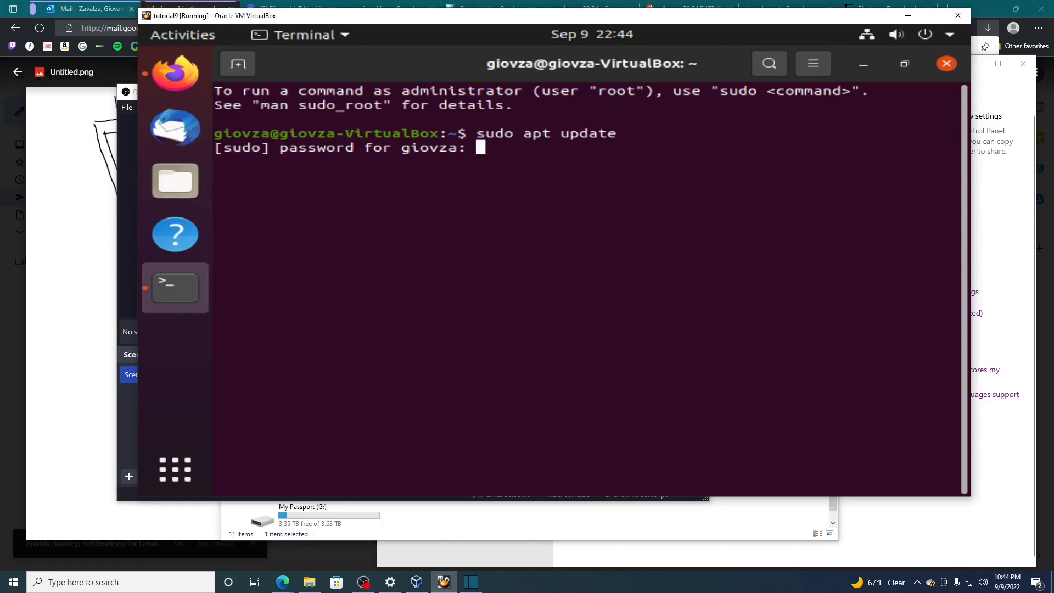
{"action": "key", "text": "Return"}
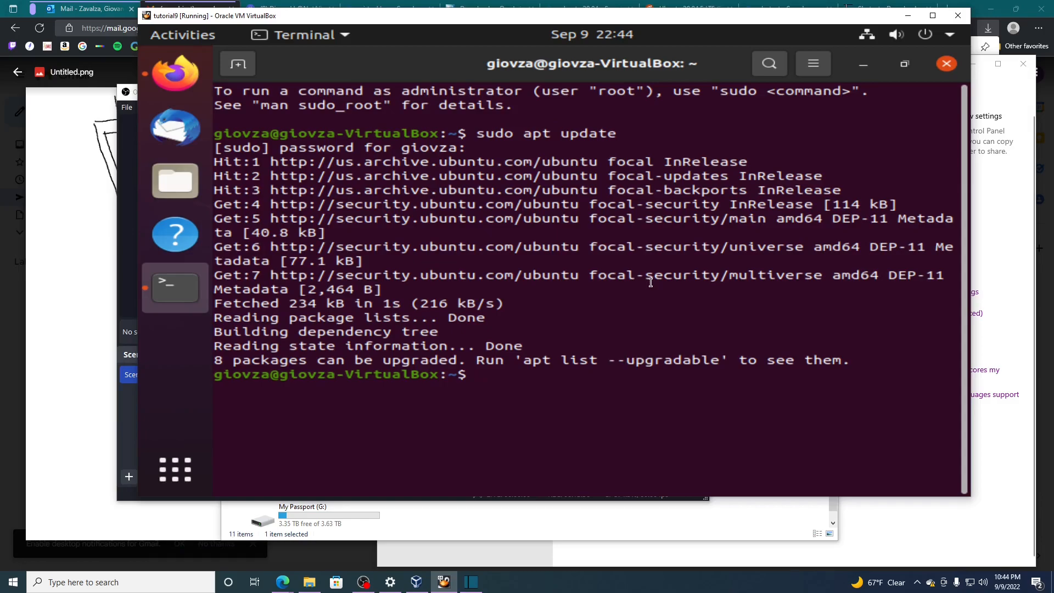
- Run sudo apt upgrade and confirm installing the package upgrades
{"action": "key", "text": "Up"}
{"action": "key", "text": "BackSpace"}
{"action": "key", "text": "BackSpace"}
{"action": "key", "text": "BackSpace"}
{"action": "key", "text": "BackSpace"}
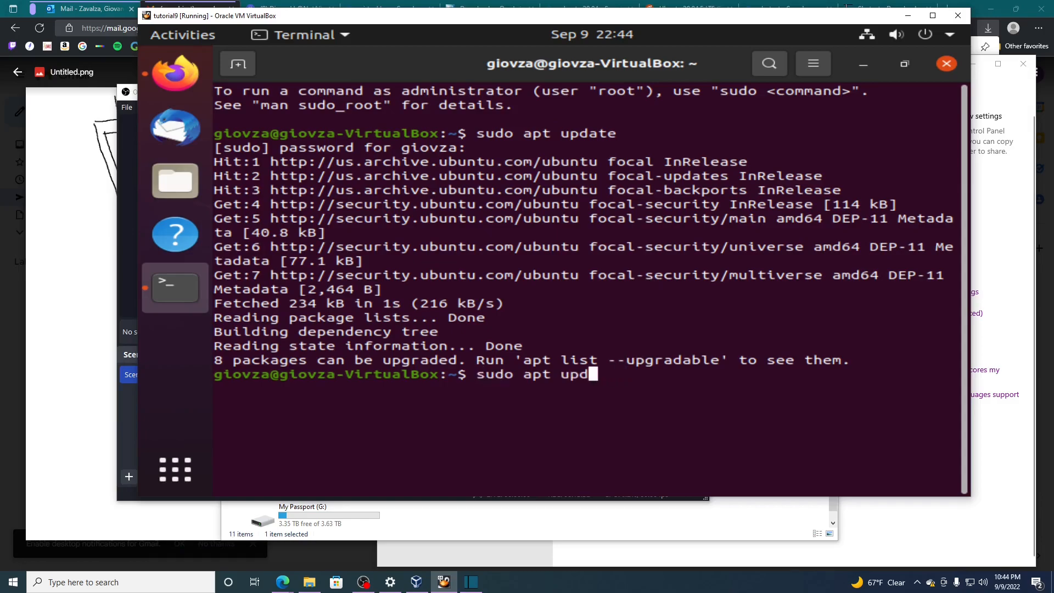
{"action": "type", "text": "grade"}
{"action": "key", "text": "Return"}
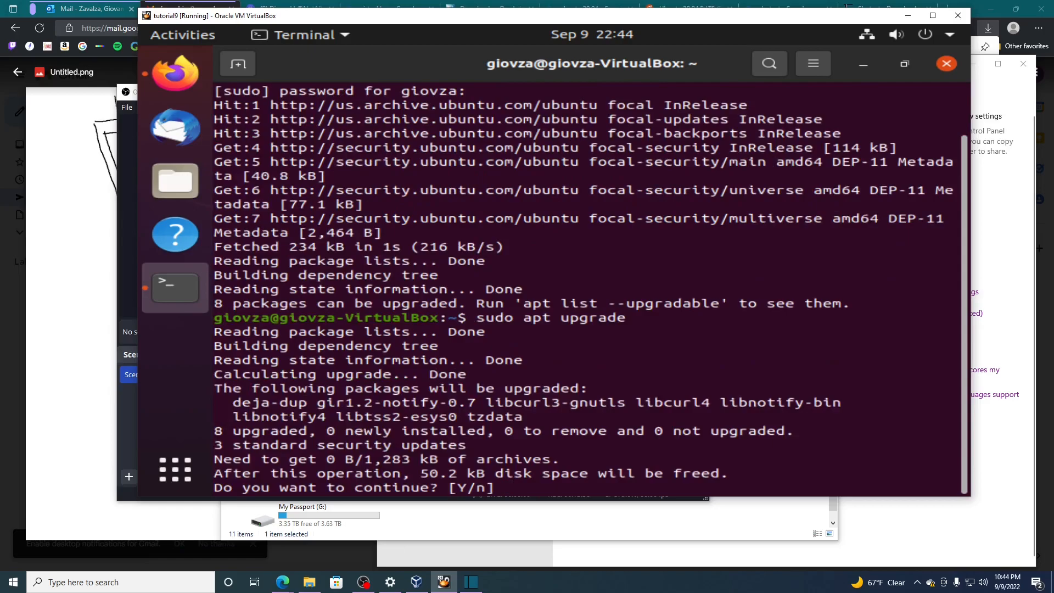
{"action": "type", "text": "y"}
{"action": "key", "text": "Return"}
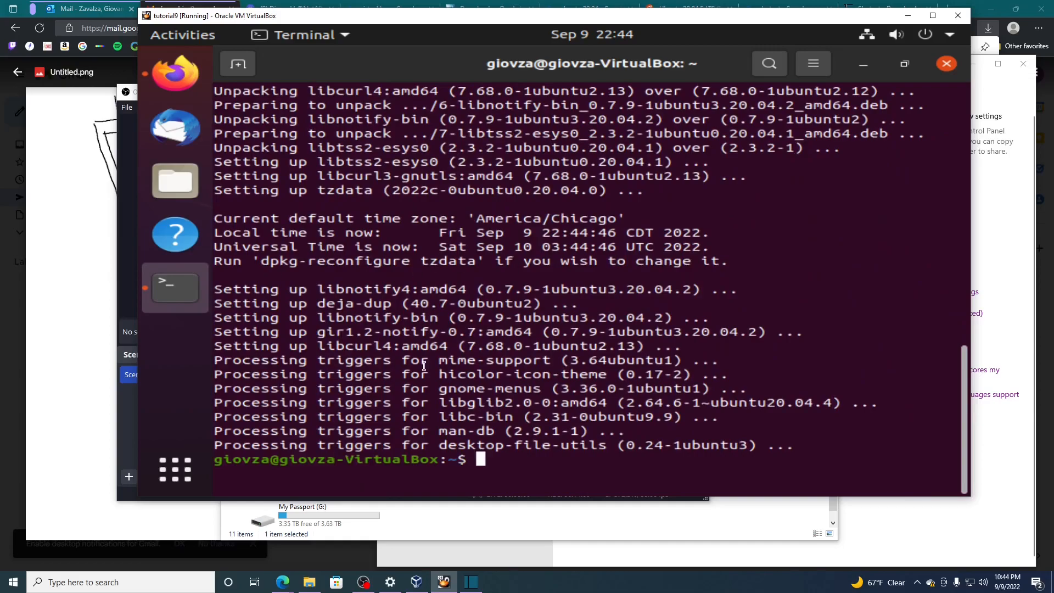
- Review the sudo apt update and sudo apt upgrade commands and their output in the terminal history
{"action": "scroll", "coordinate": [499, 323], "scroll_direction": "up", "scroll_amount": 2}
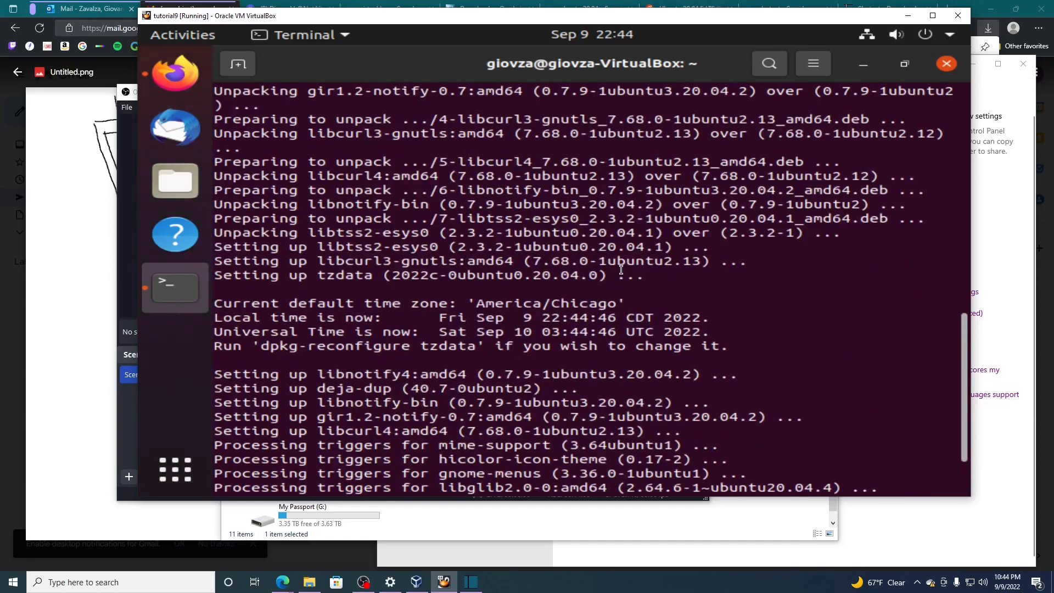
{"action": "left_click_drag", "start_coordinate": [963, 375], "coordinate": [934, 115]}
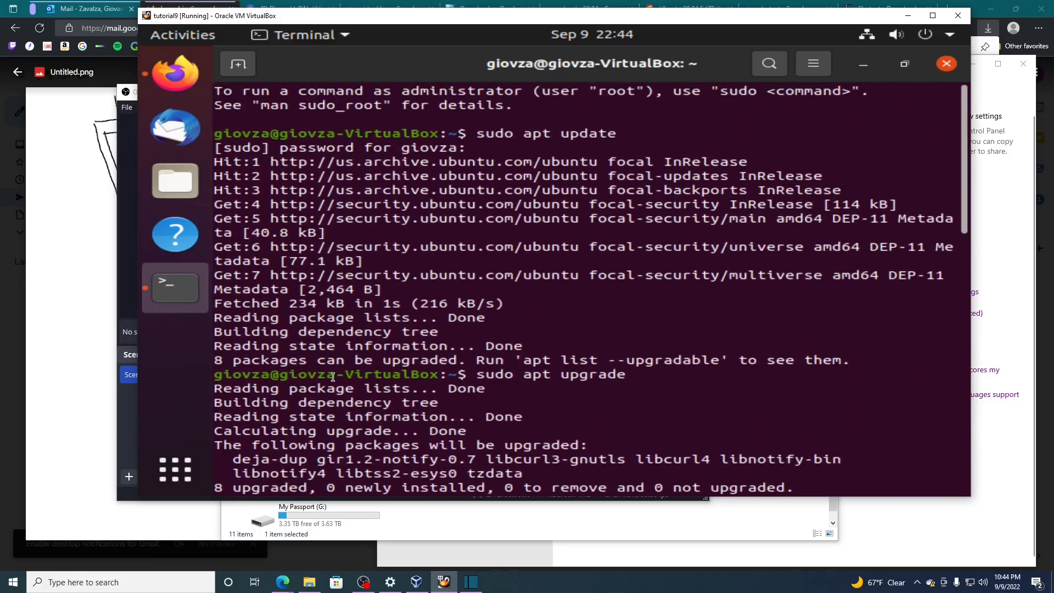
{"action": "left_click_drag", "start_coordinate": [475, 132], "coordinate": [622, 132]}
{"action": "left_click_drag", "start_coordinate": [476, 374], "coordinate": [631, 375]}
{"action": "left_click", "coordinate": [645, 375]}
{"action": "type", "text": "y"}
{"action": "key", "text": "Return"}
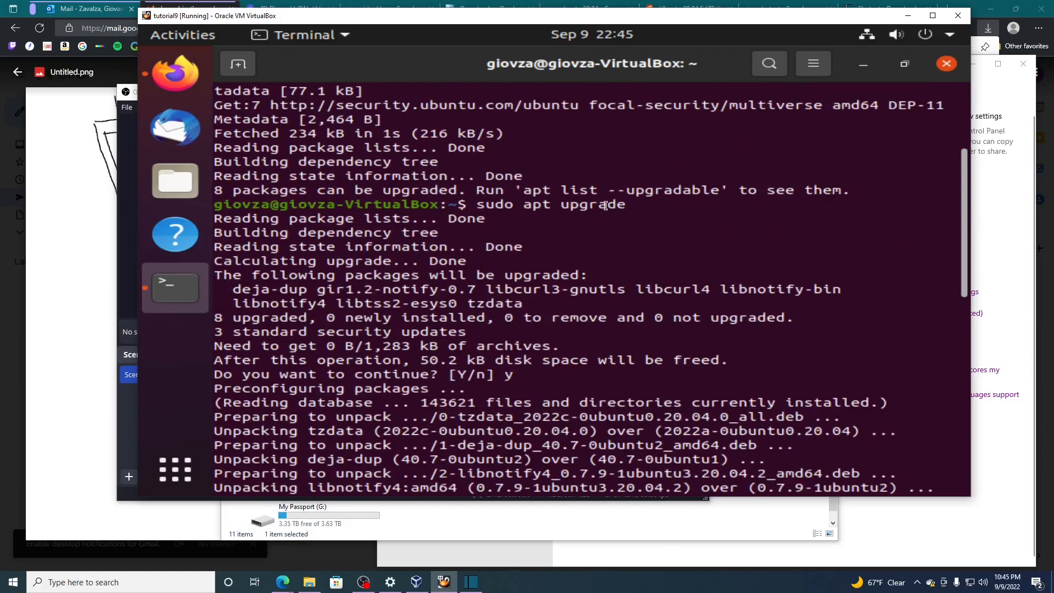
{"action": "left_click_drag", "start_coordinate": [635, 207], "coordinate": [464, 206]}
{"action": "scroll", "coordinate": [532, 272], "scroll_direction": "up", "scroll_amount": 2}
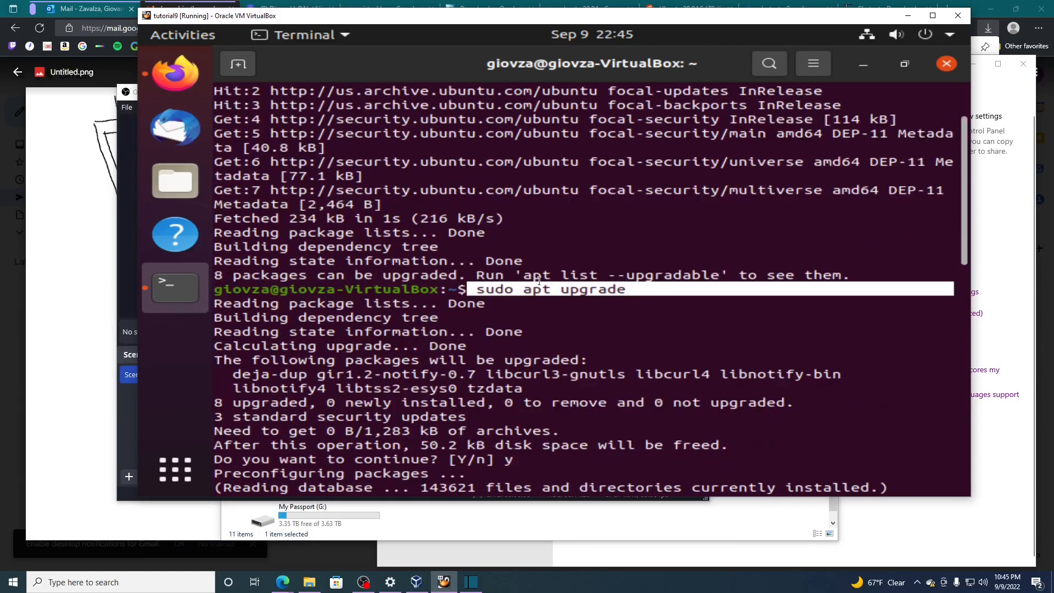
{"action": "left_click", "coordinate": [619, 297]}
{"action": "left_click_drag", "start_coordinate": [666, 292], "coordinate": [449, 290]}
{"action": "left_click", "coordinate": [536, 318]}
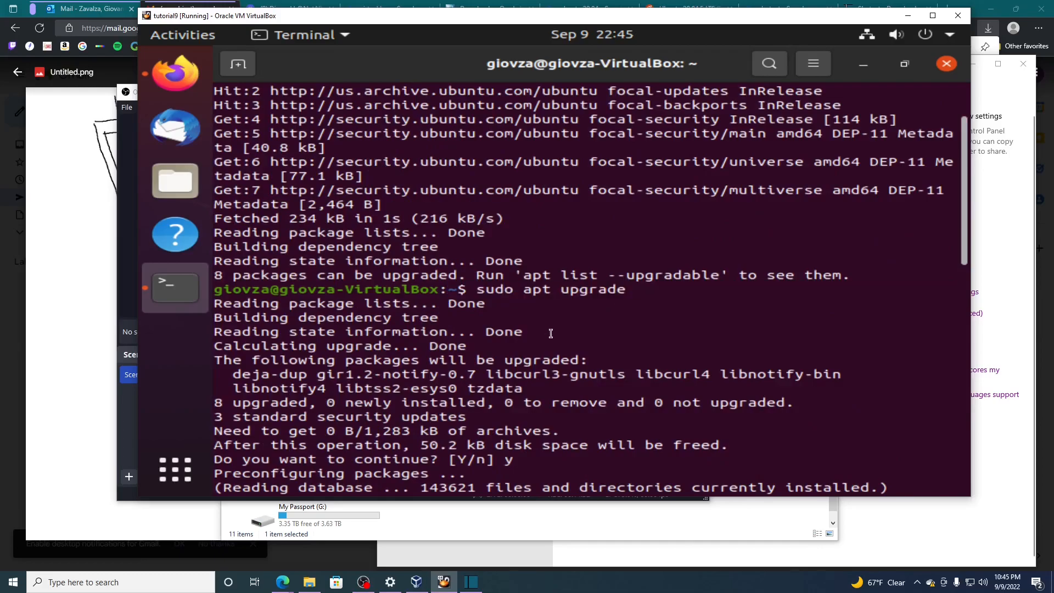
{"action": "scroll", "coordinate": [551, 333], "scroll_direction": "up", "scroll_amount": 2}
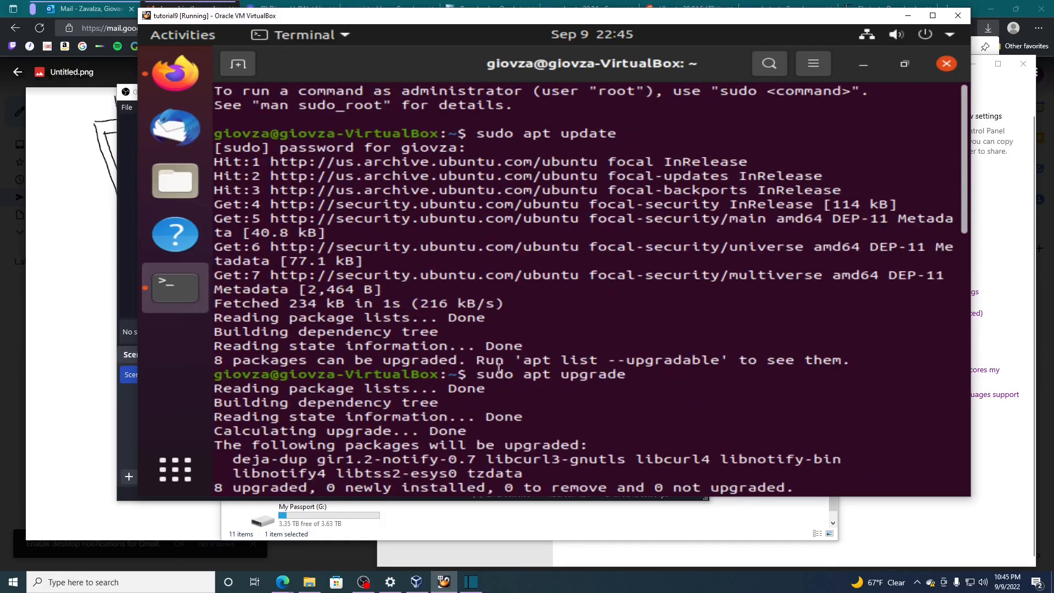
{"action": "left_click_drag", "start_coordinate": [617, 134], "coordinate": [475, 133]}
{"action": "left_click", "coordinate": [427, 233]}
{"action": "type", "text": "y"}
{"action": "key", "text": "Return"}
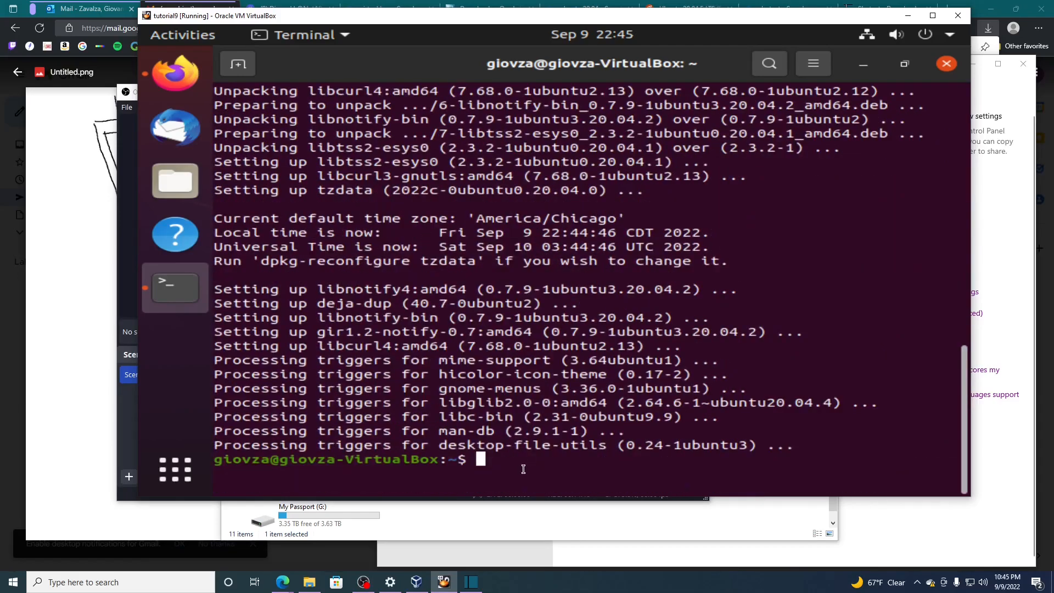
- Minimize the terminal and switch to Shotcut on the host computer
{"action": "left_click", "coordinate": [870, 64]}
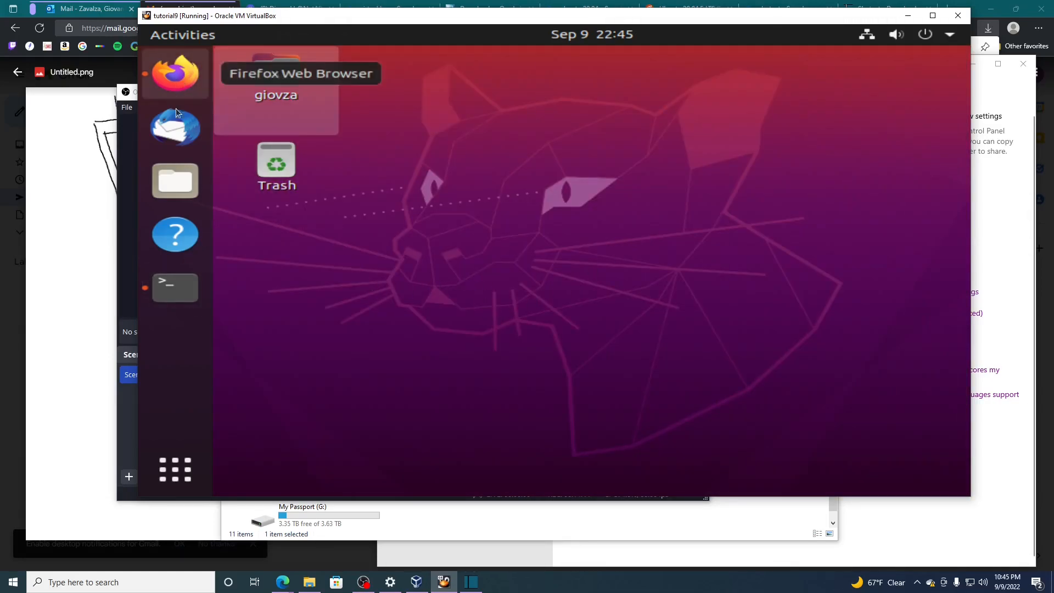
{"action": "left_click", "coordinate": [475, 587]}
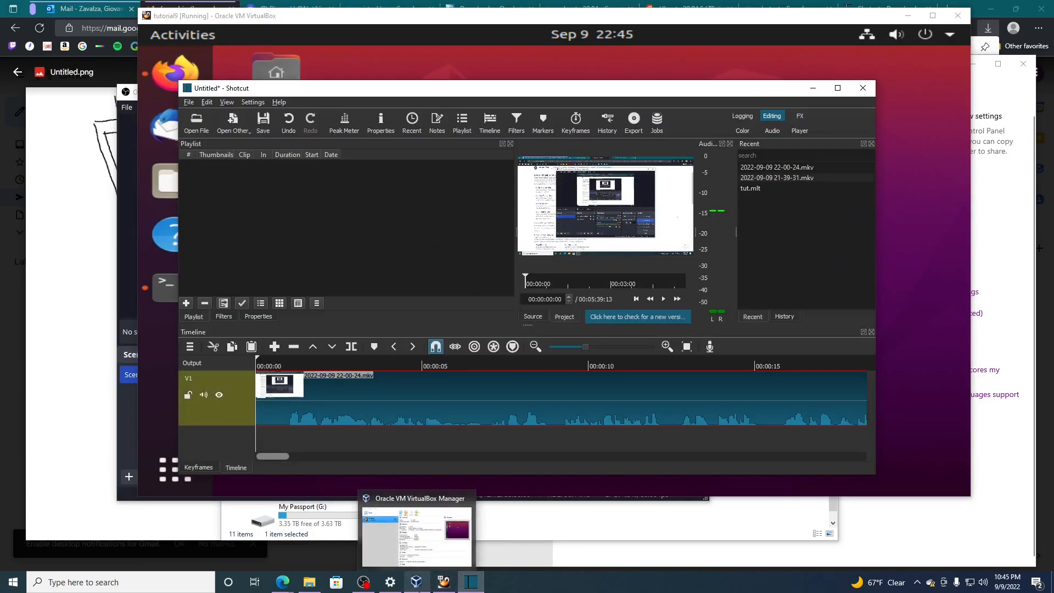